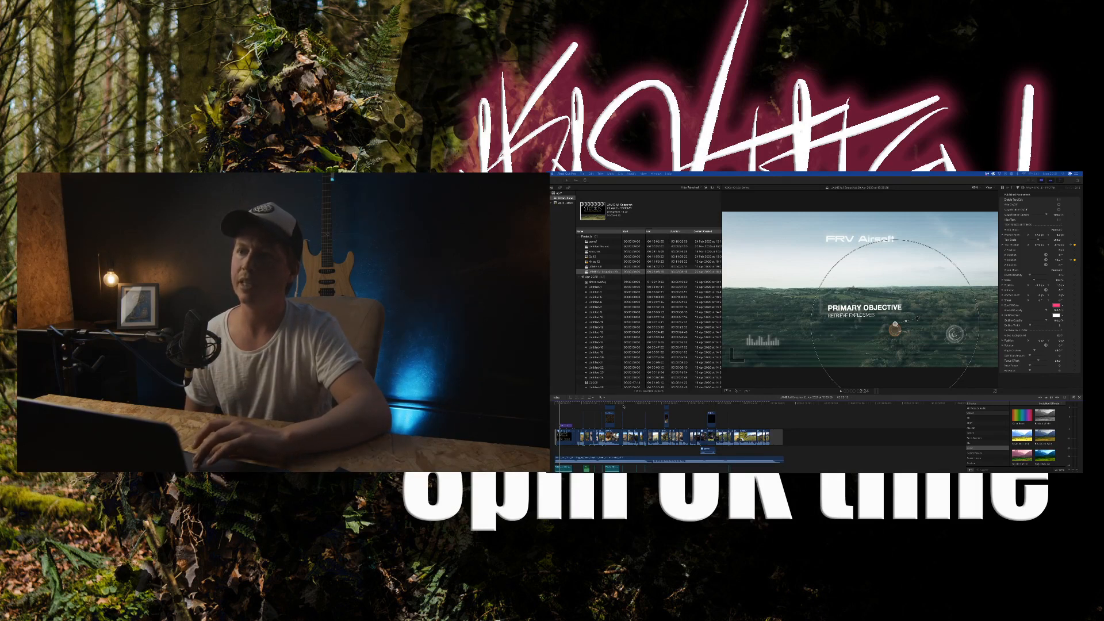
- Look through the event's clips and preview the drone clip DJI_0013 from 23 Feb 2020
click(627, 405)
drag(630, 405, 552, 391)
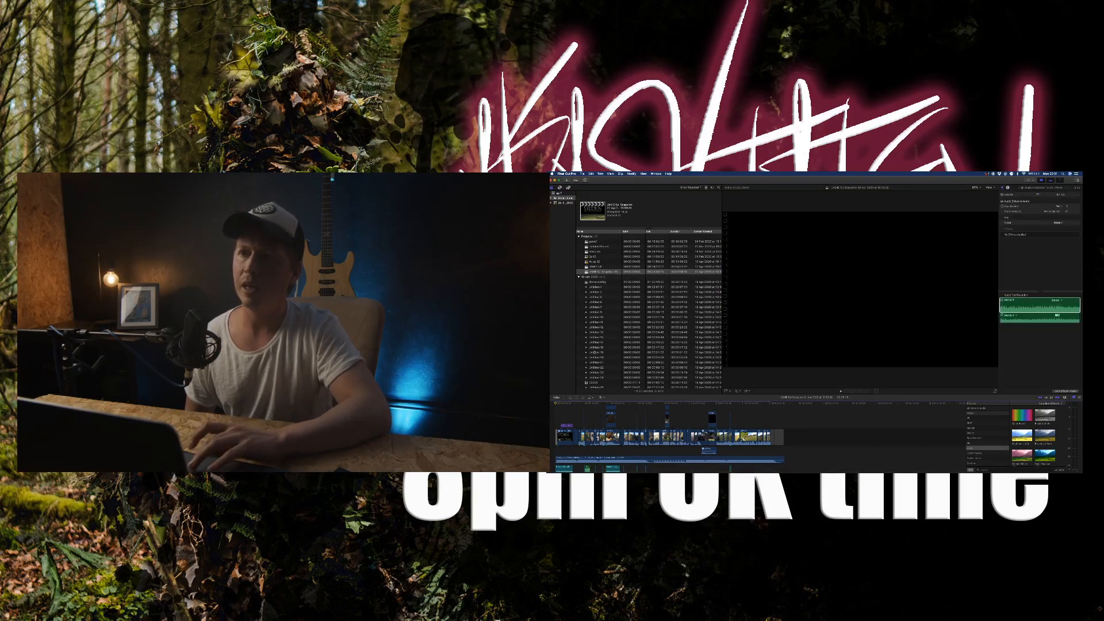
scroll(607, 302, down, 10)
scroll(610, 293, down, 1)
scroll(611, 284, down, 9)
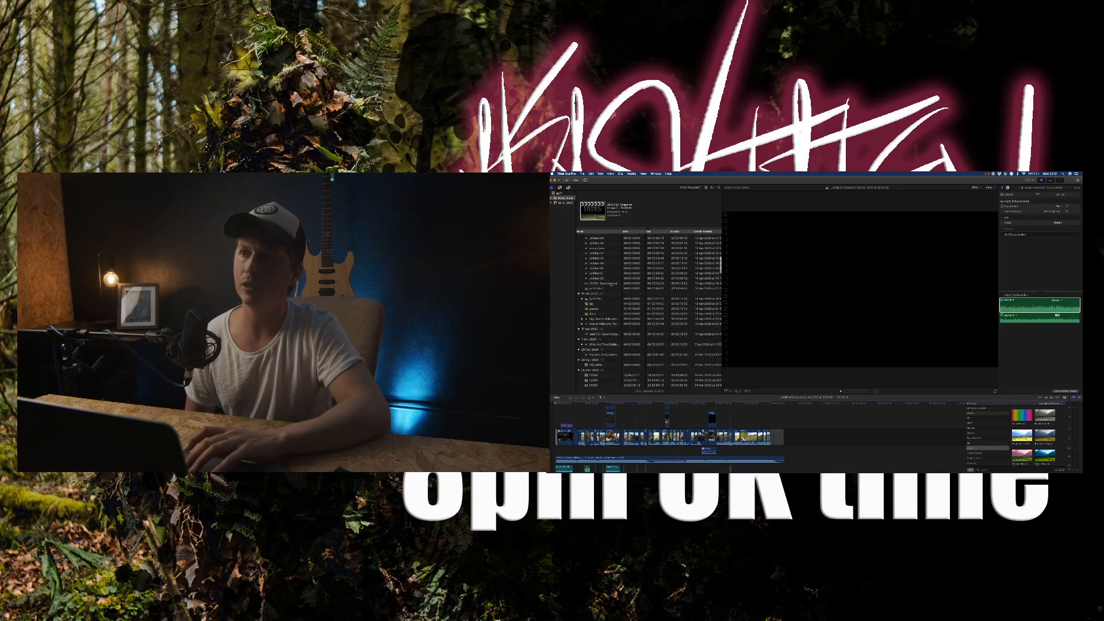
scroll(599, 374, down, 10)
scroll(601, 357, down, 10)
scroll(603, 344, down, 10)
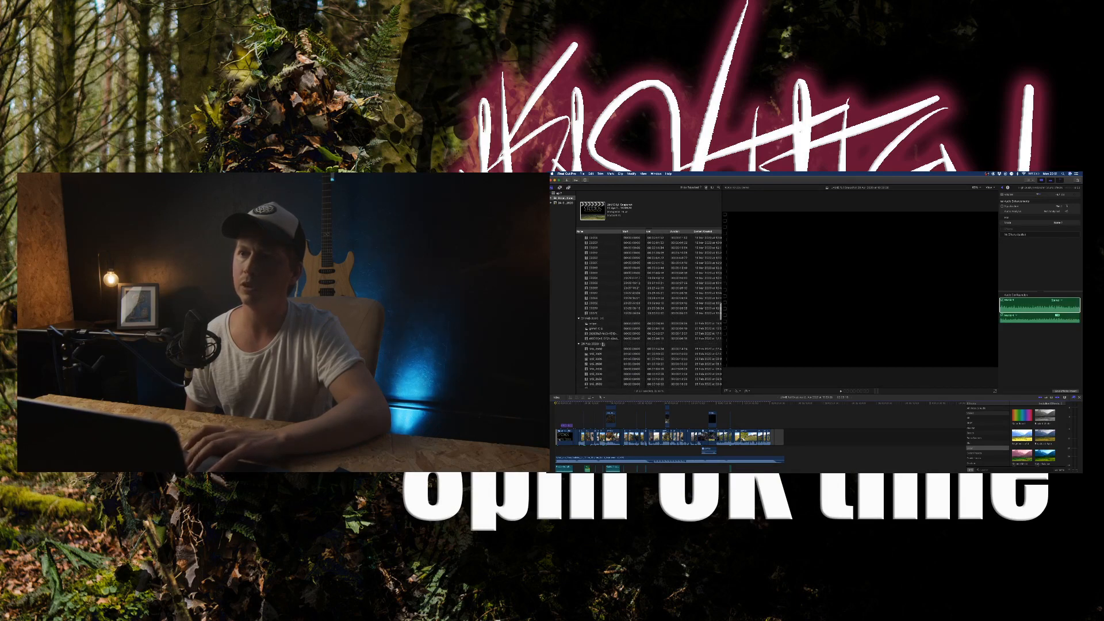
scroll(604, 340, down, 10)
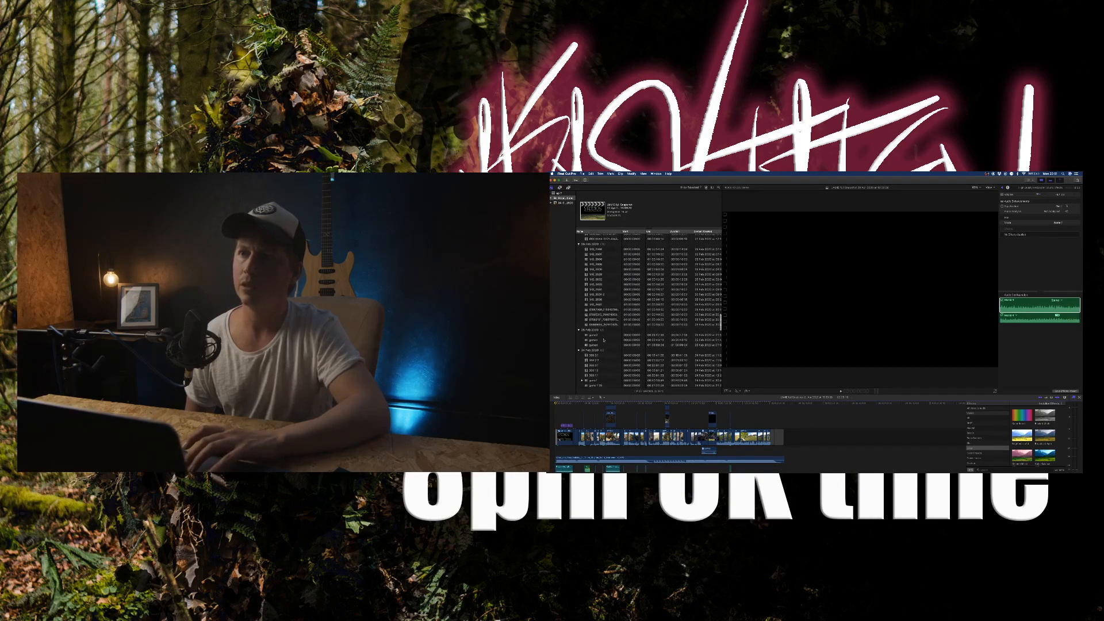
scroll(604, 340, down, 1)
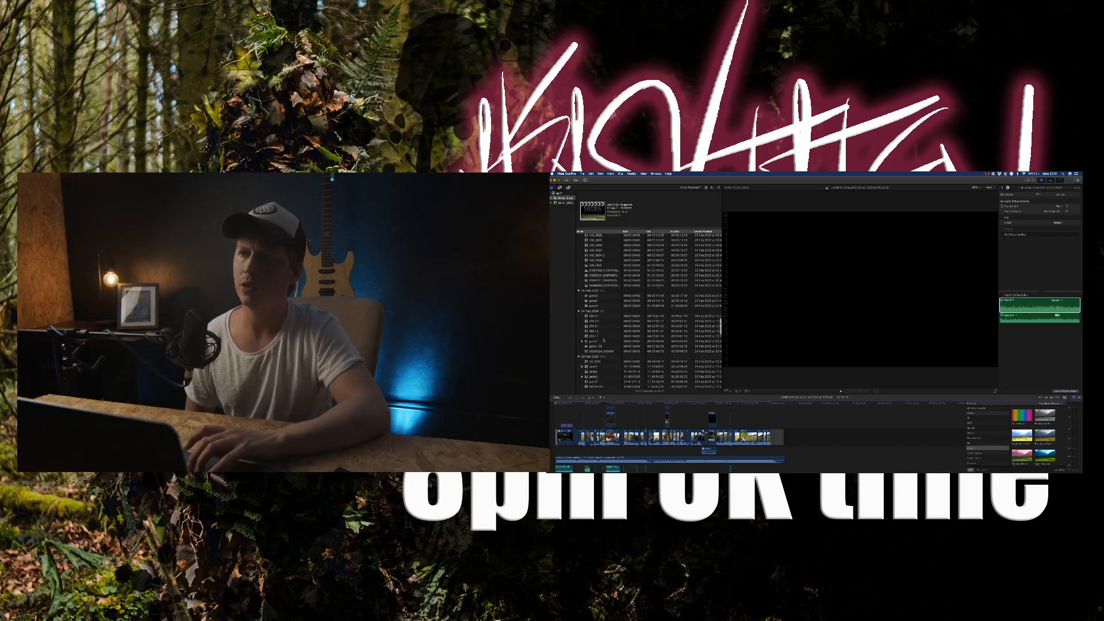
click(605, 332)
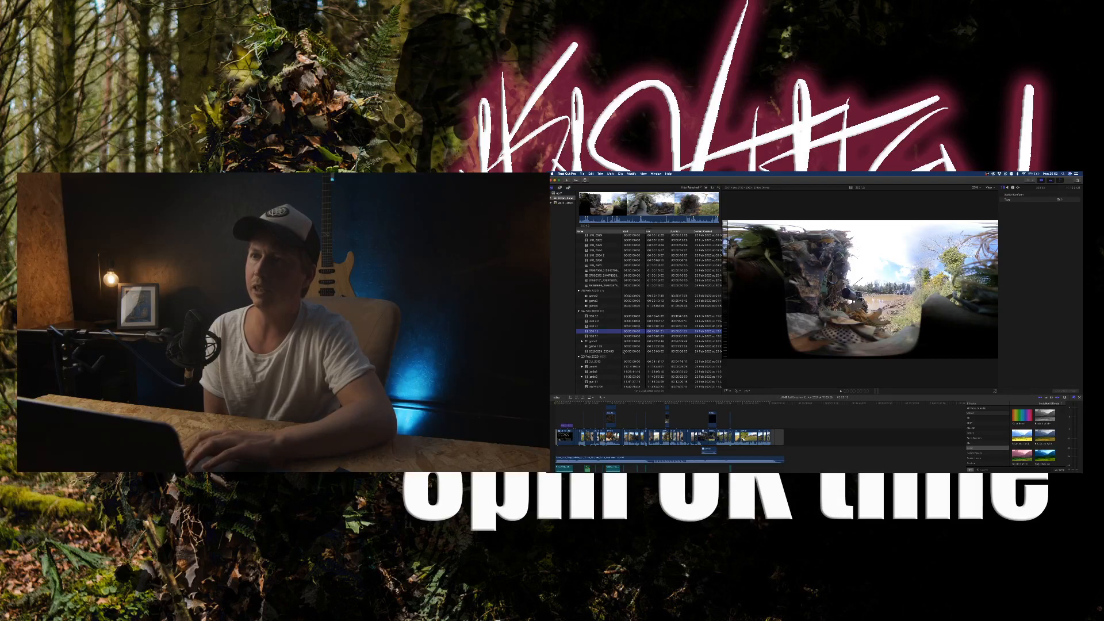
click(606, 361)
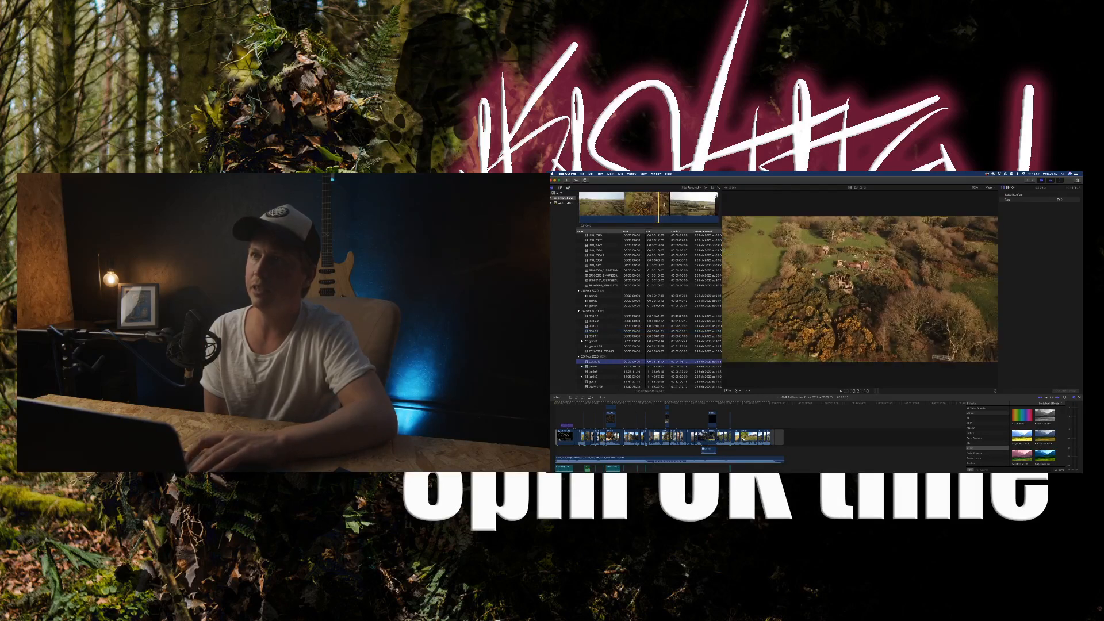
click(658, 208)
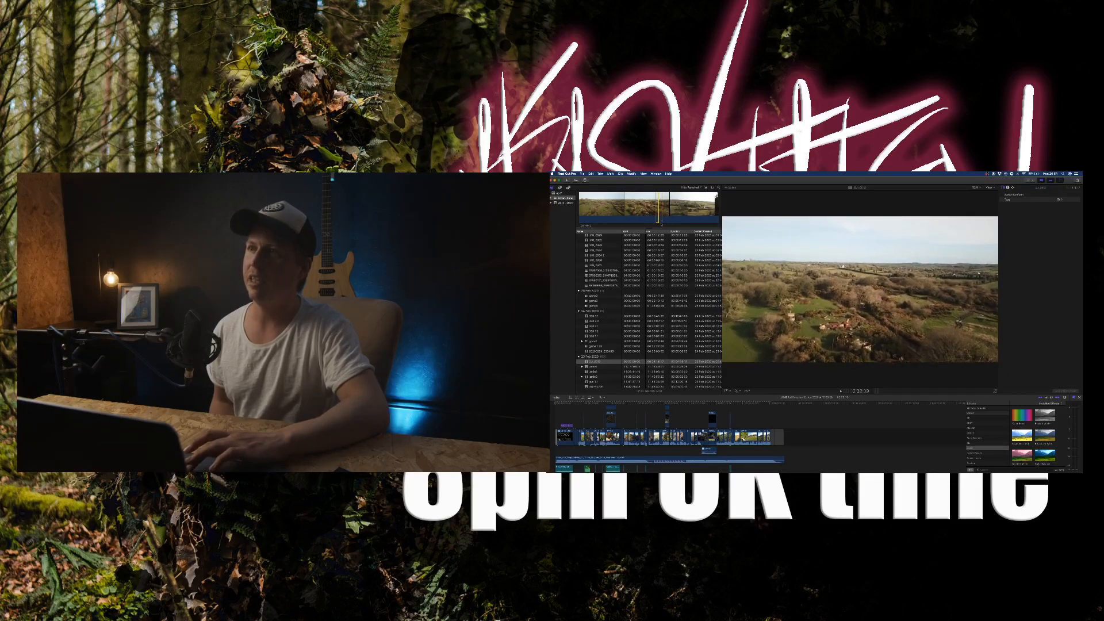
scroll(643, 292, up, 15)
scroll(642, 292, up, 15)
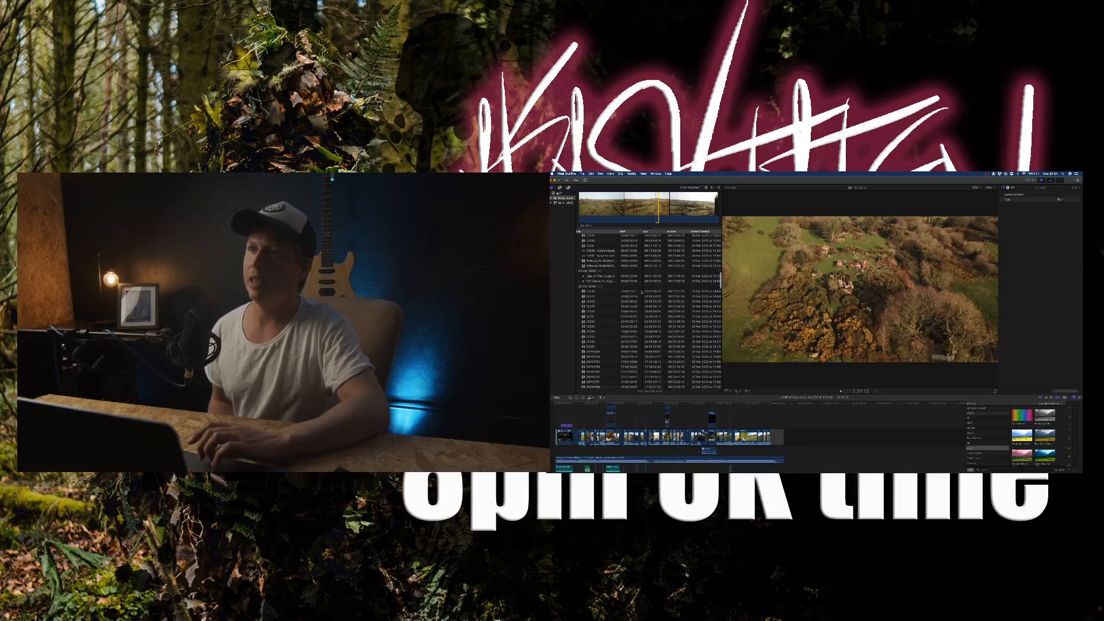
scroll(642, 292, right, 1)
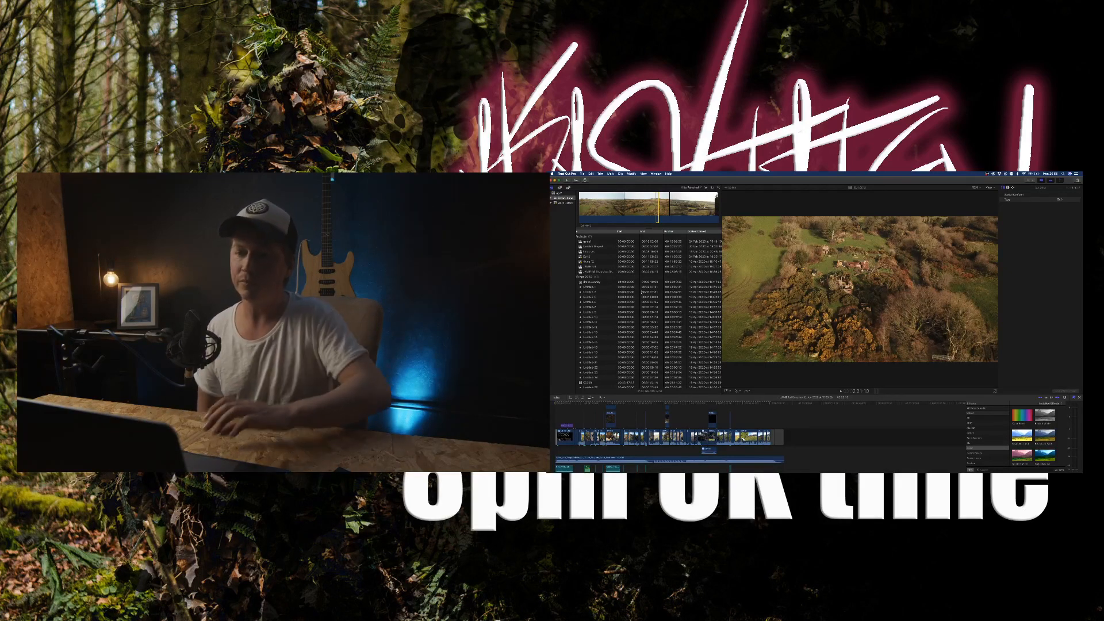
scroll(645, 283, left, 1)
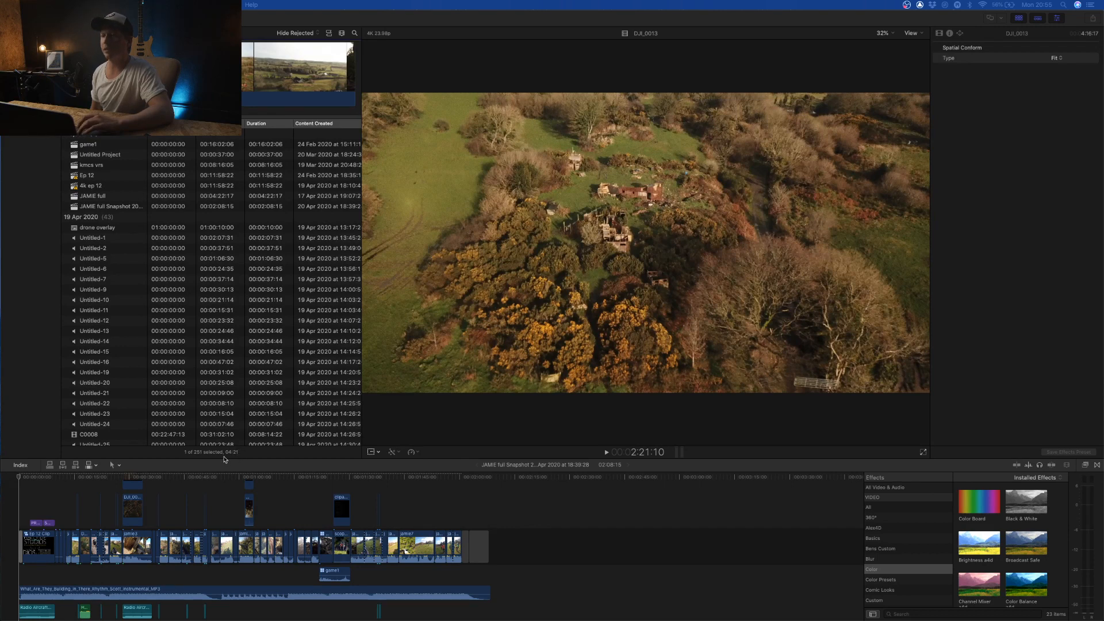
- Play the project from the opening Ep 12 Clip, starting about one second in
click(19, 483)
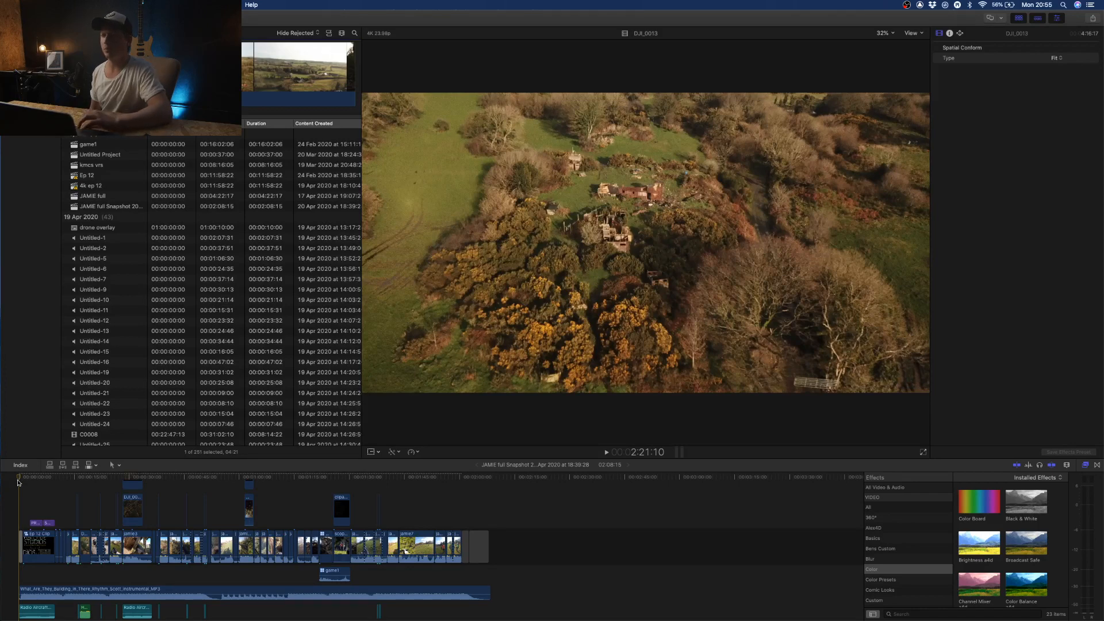
click(18, 482)
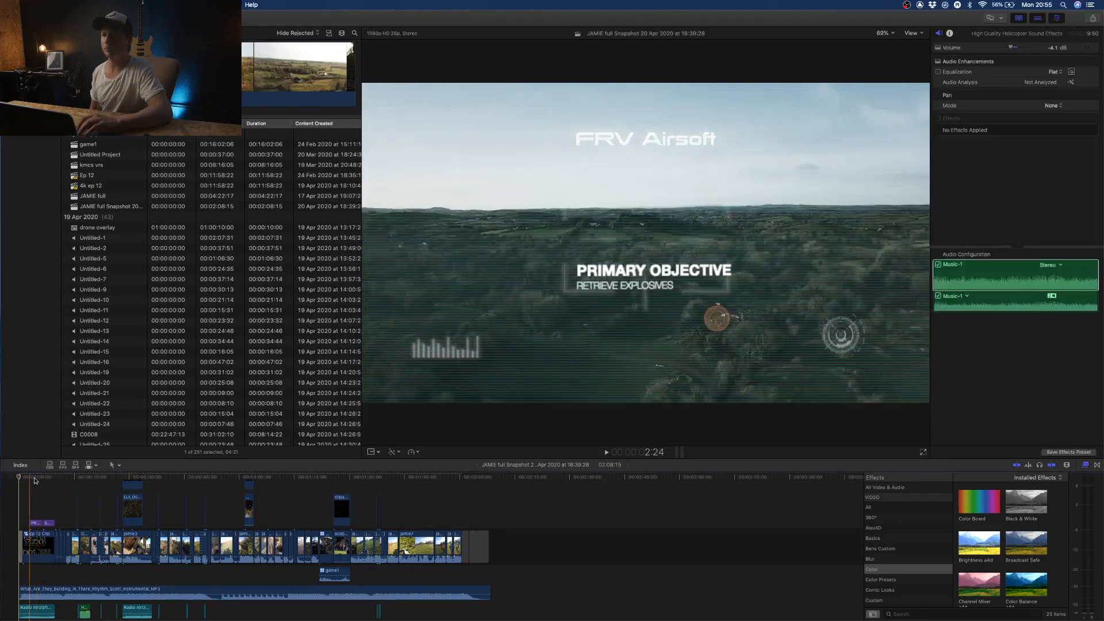
click(23, 482)
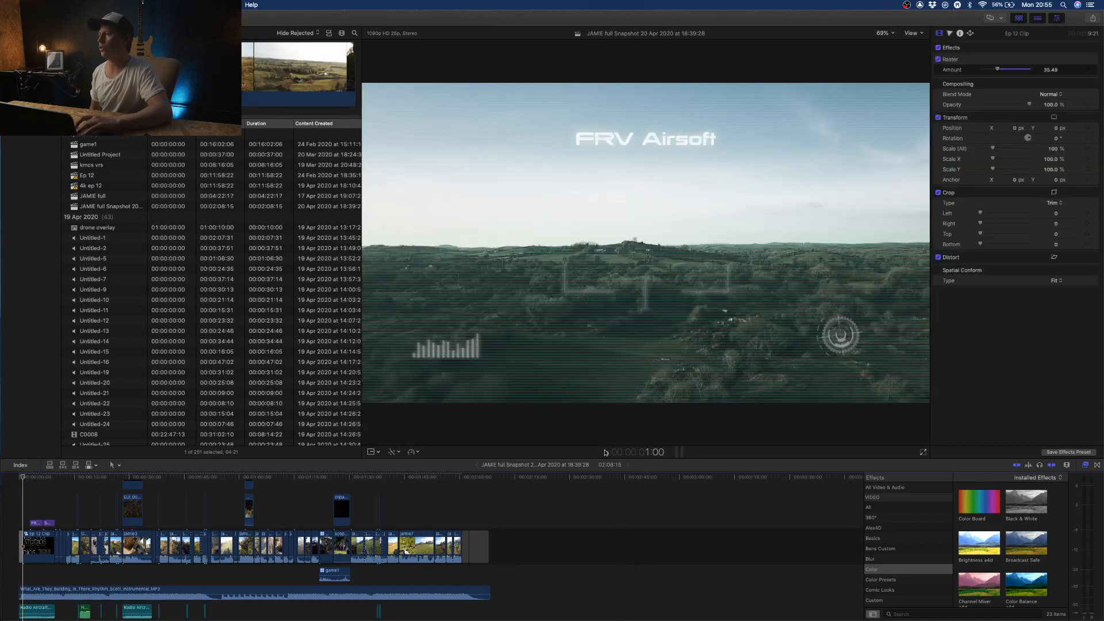
key(space)
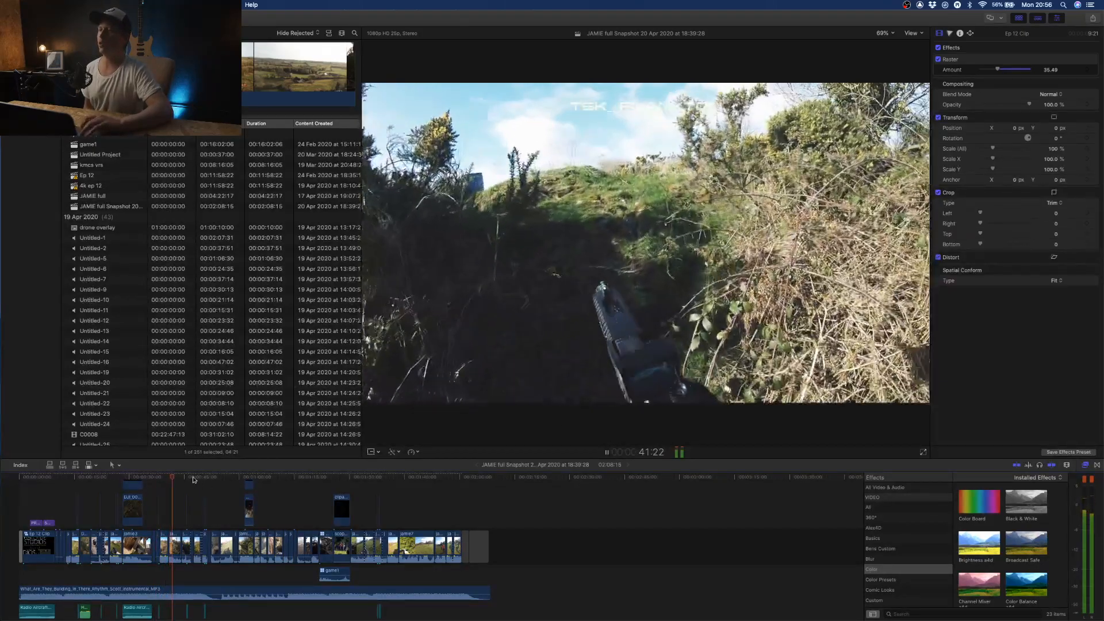
- Review the project's middle section by replaying it from about 1:24, 1:14 and 1:11, and stop playback
click(327, 479)
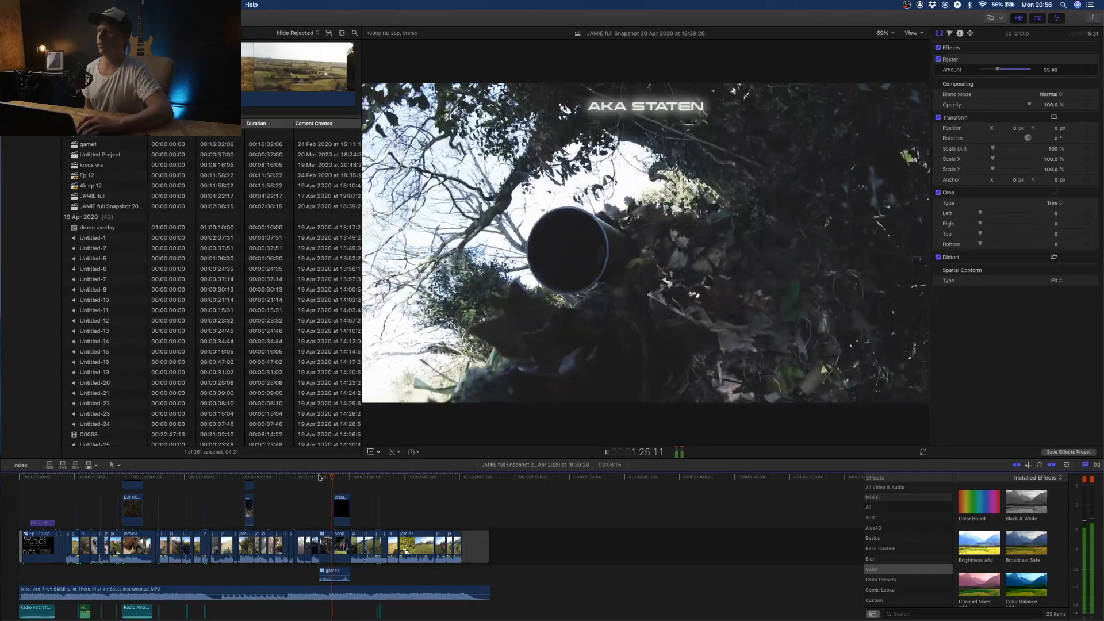
click(293, 479)
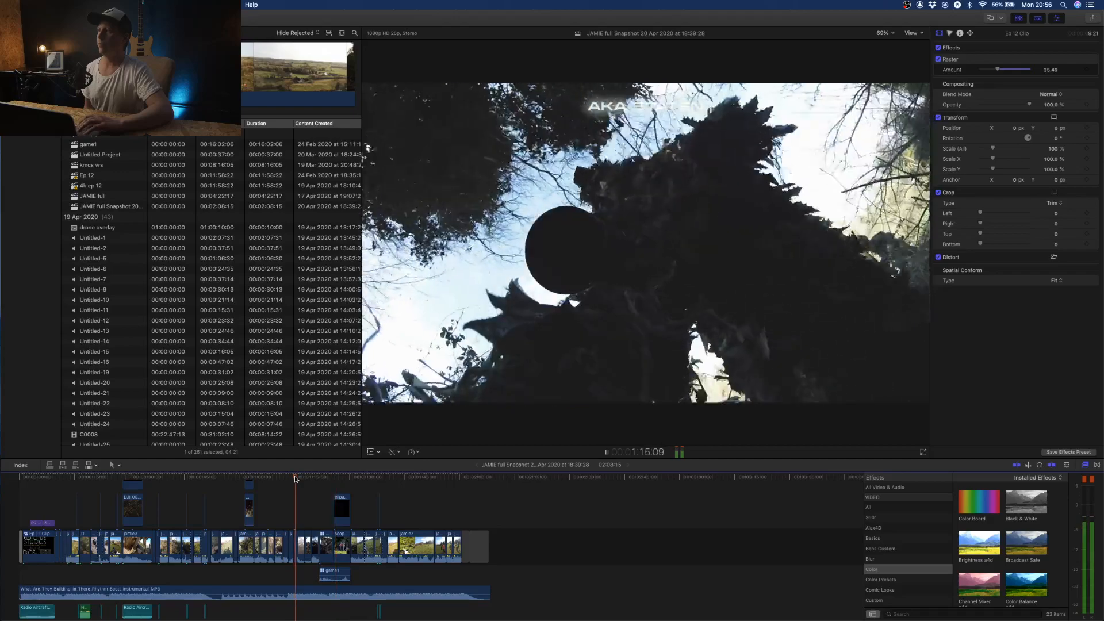
click(283, 479)
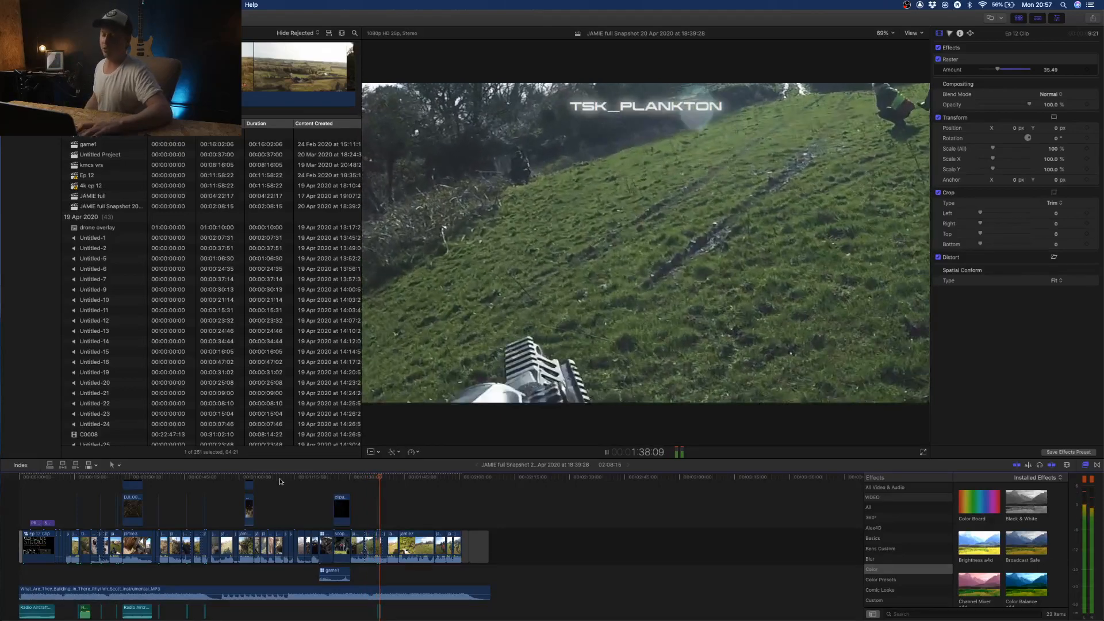
key(space)
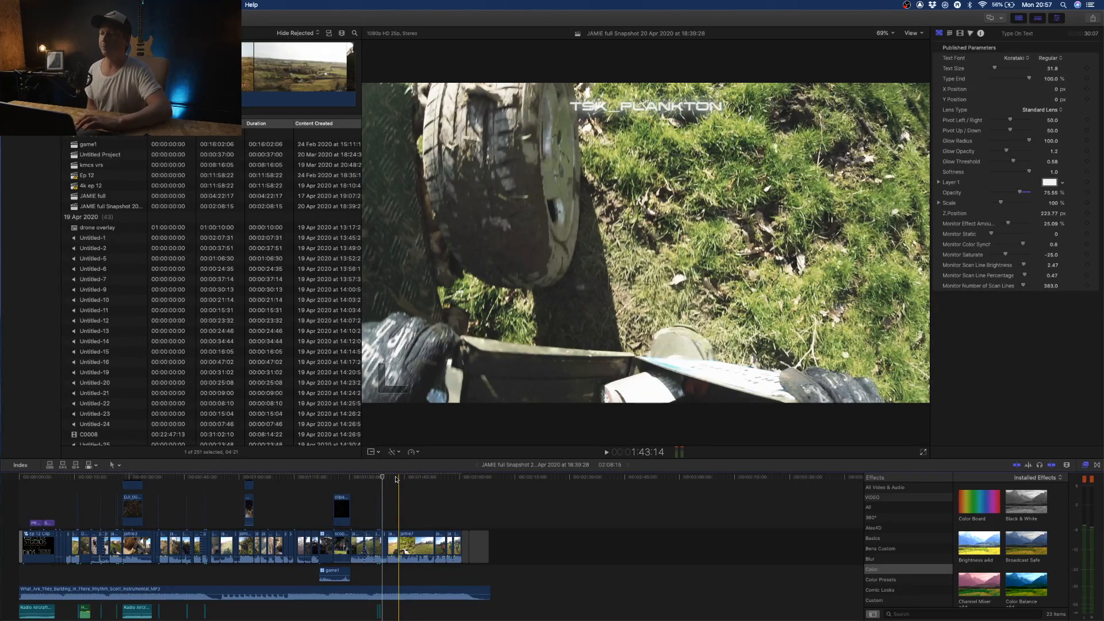
- Append the selected range of the drone clip DJI_0013 to the end of the project's primary storyline
scroll(345, 482, up, 1)
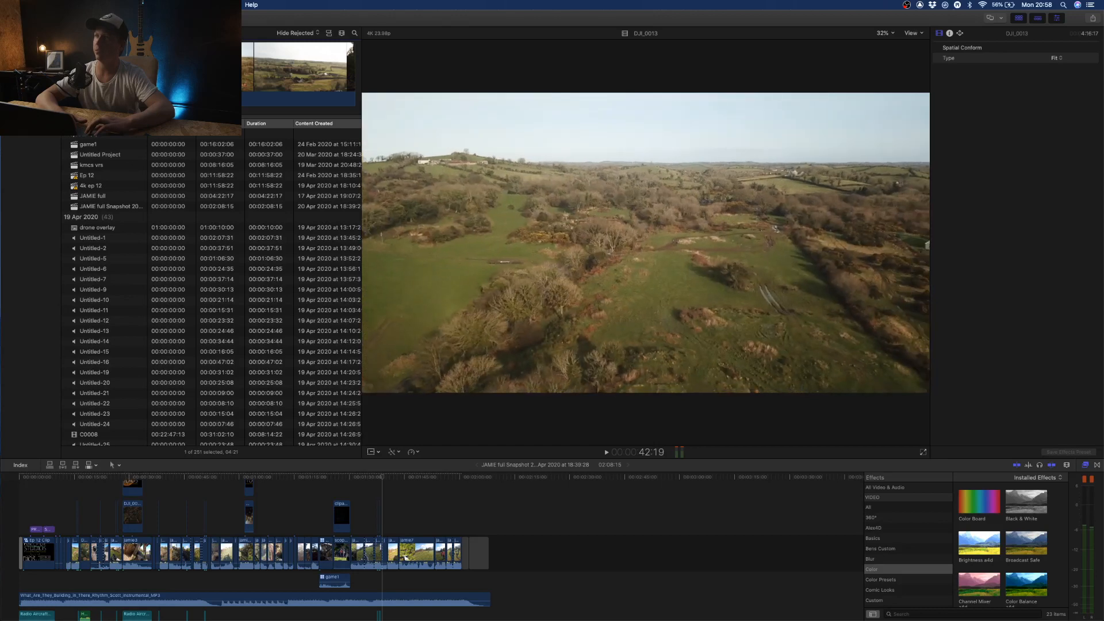
drag(113, 70, 122, 70)
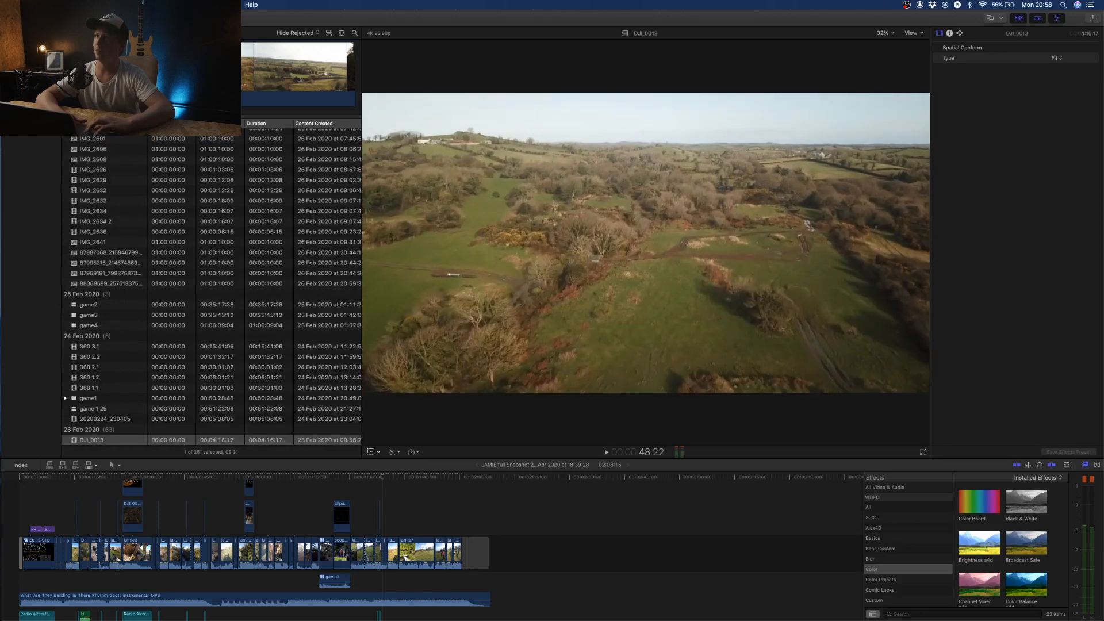
drag(288, 80, 499, 553)
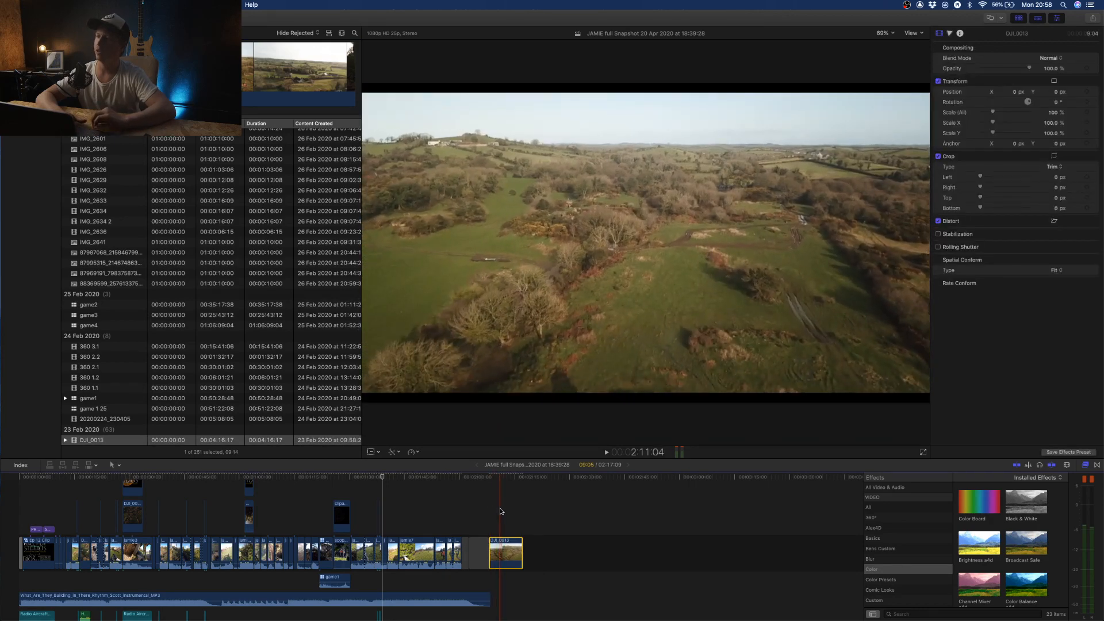
- Set the Spatial Conform type of the DJI_0013 clip at the project's end to None
click(500, 512)
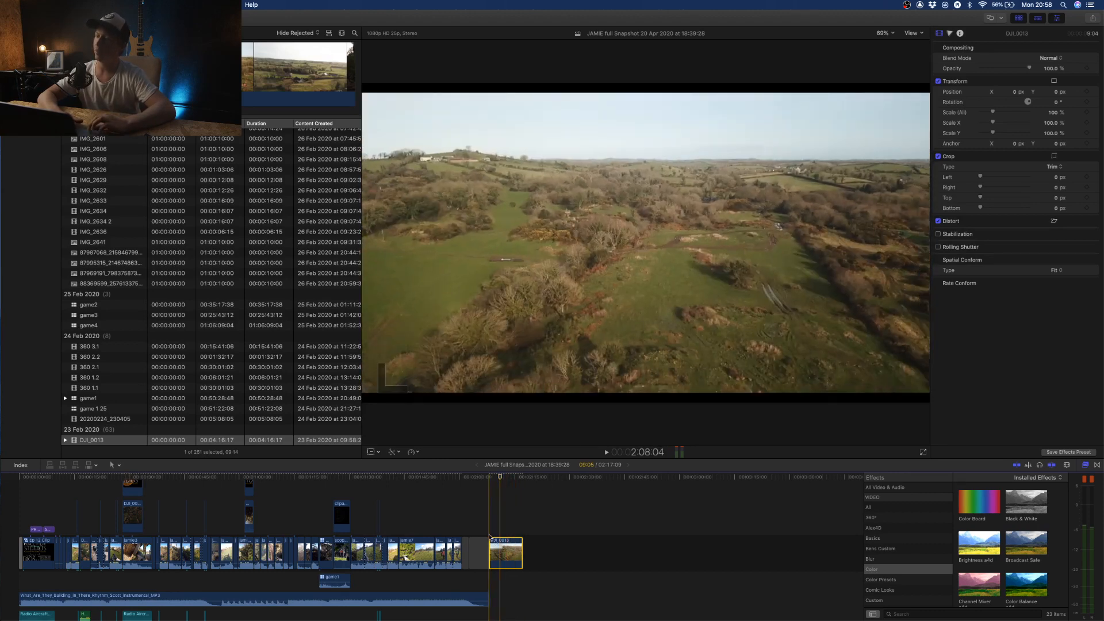
click(490, 523)
click(498, 545)
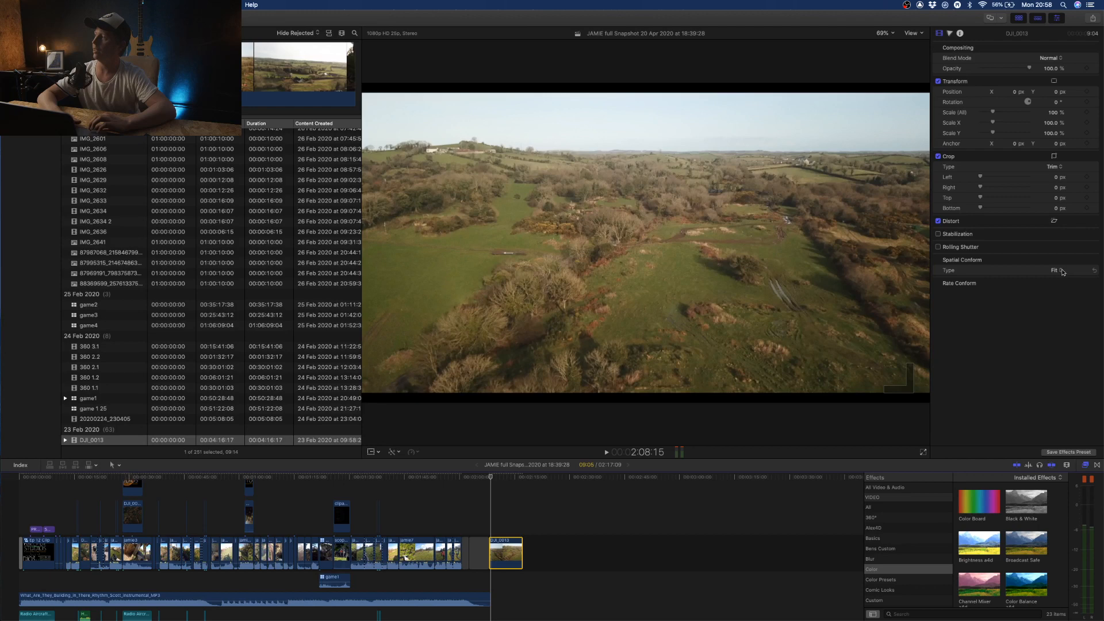
click(1063, 272)
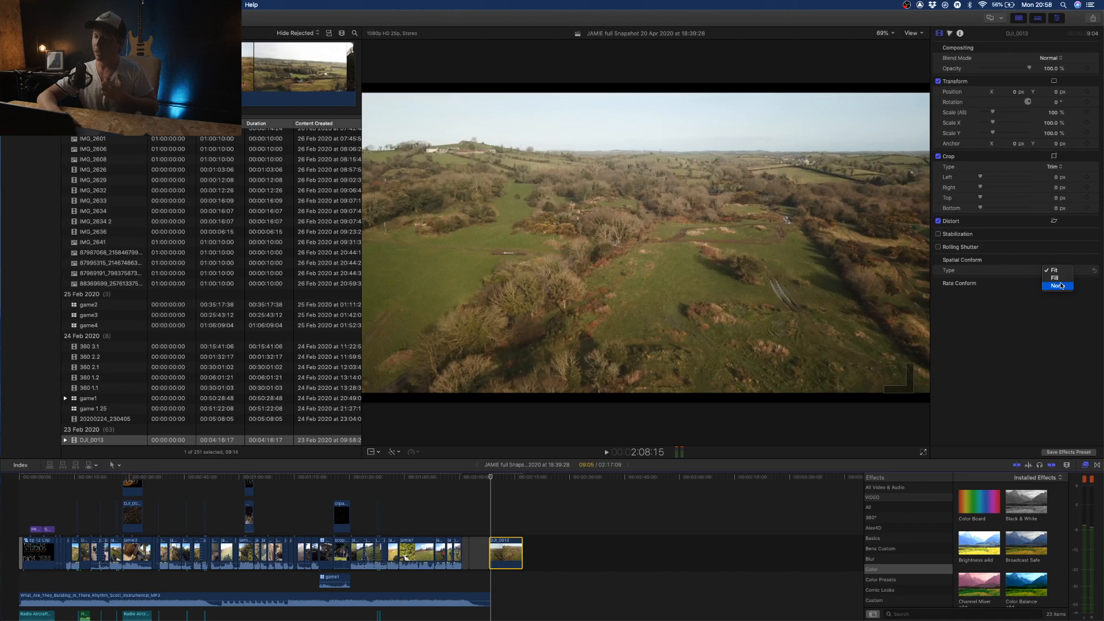
click(1061, 286)
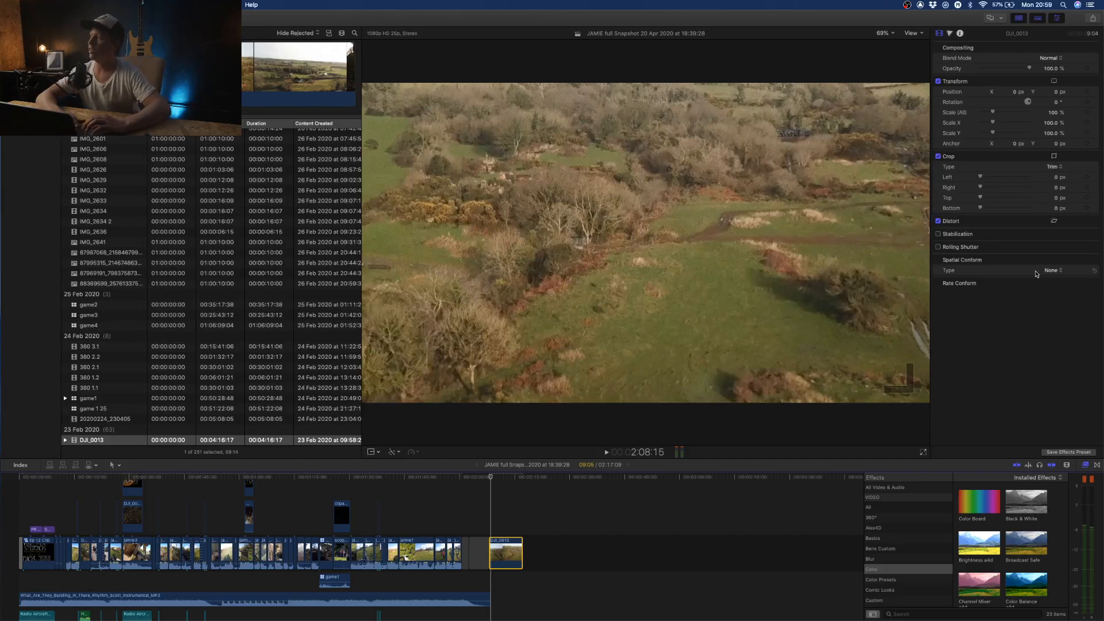
- Play the DJI_0013 timeline clip and split it about 2.7 seconds after its start
key(space)
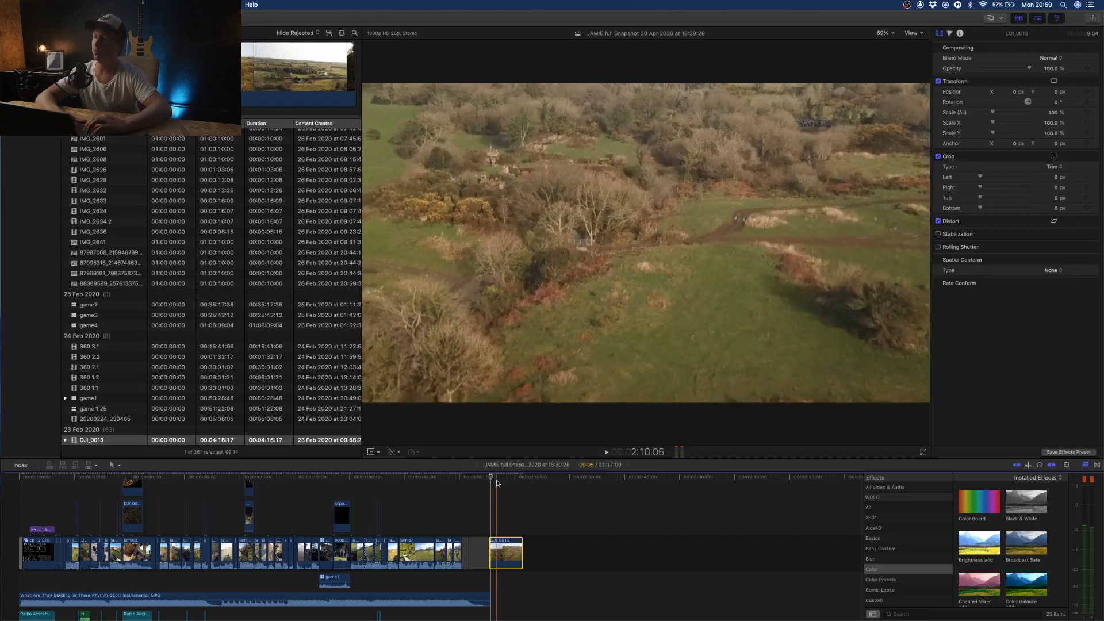
drag(498, 481, 491, 482)
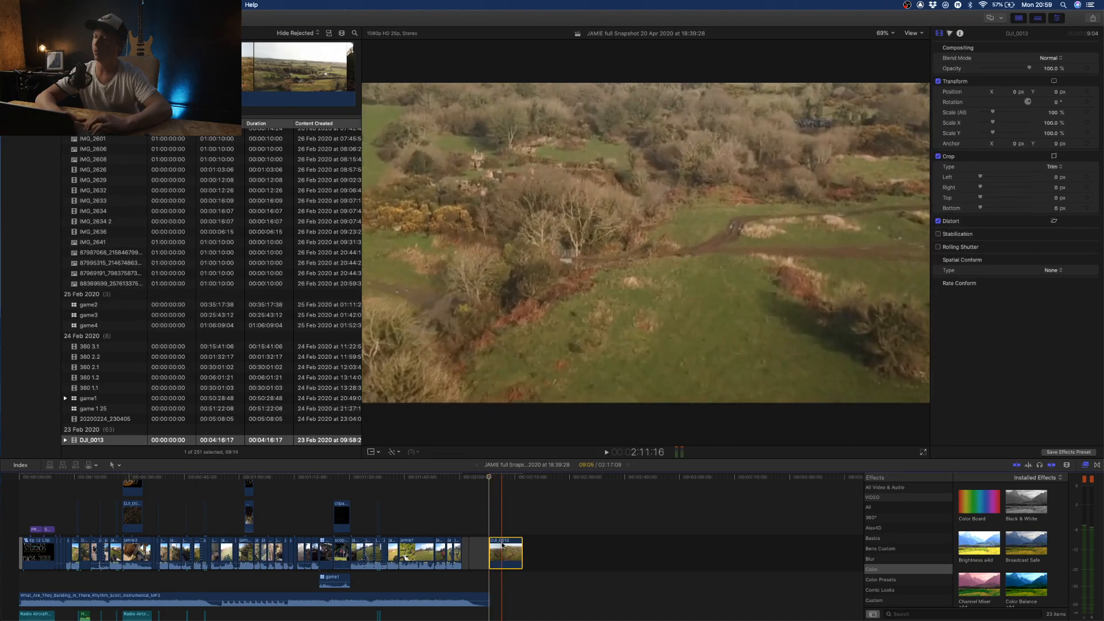
key(super+b)
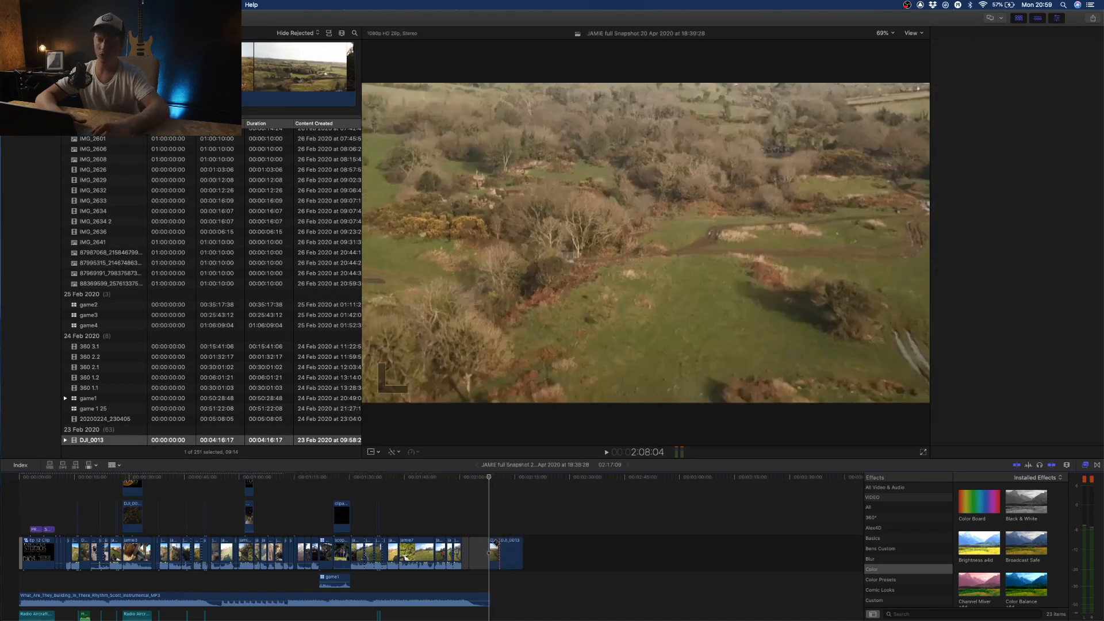
- Set the Spatial Conform type of the first DJI_0013 segment to Fit and play across the cut
click(493, 551)
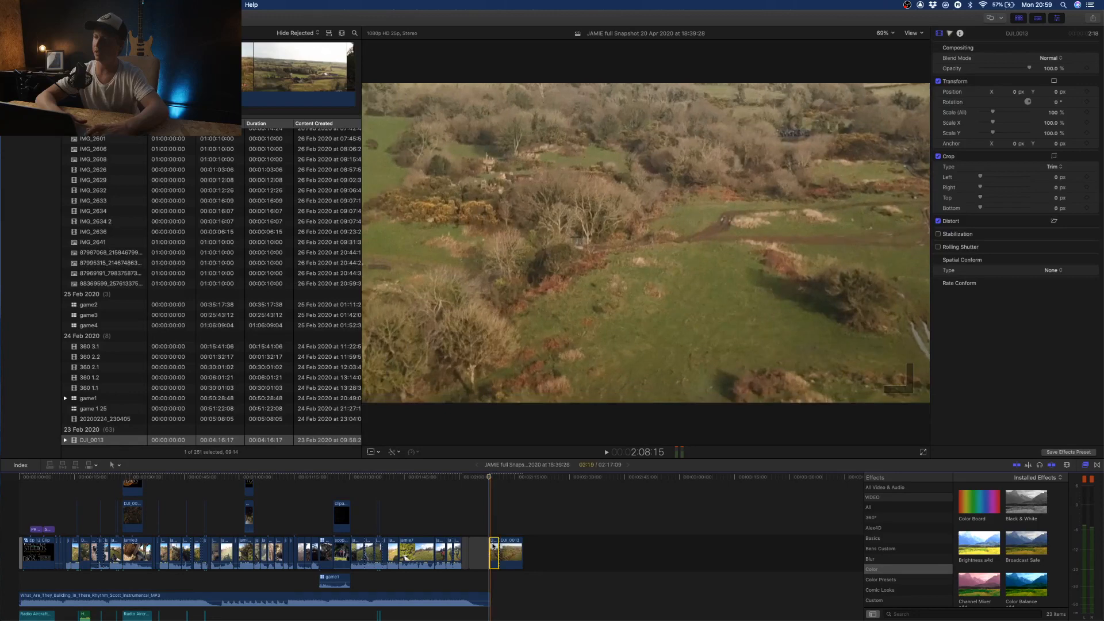
click(1052, 271)
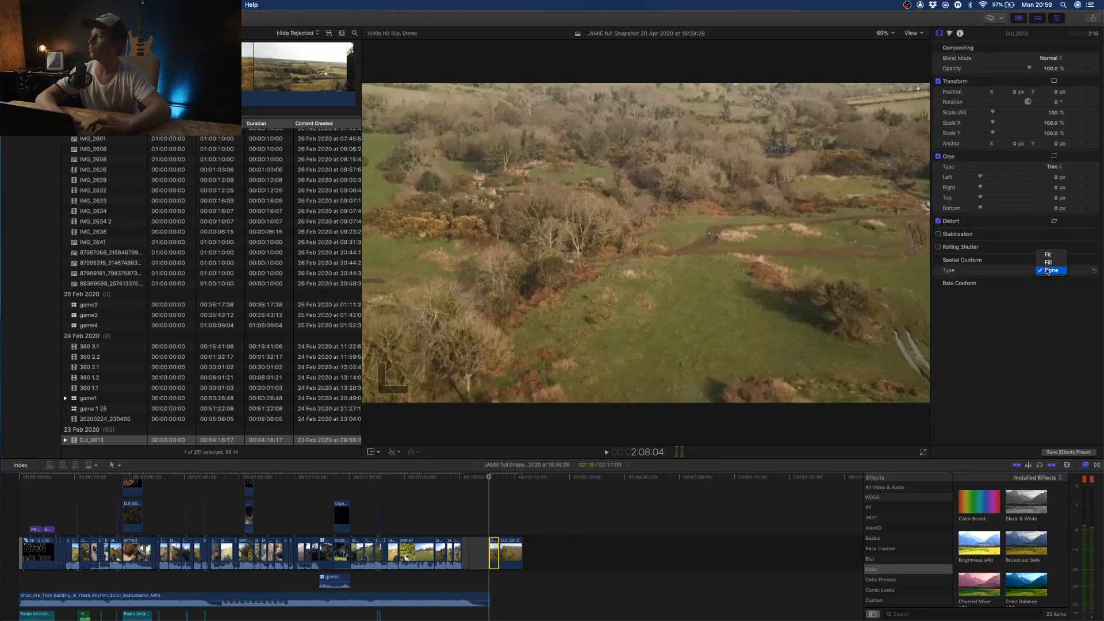
click(1049, 254)
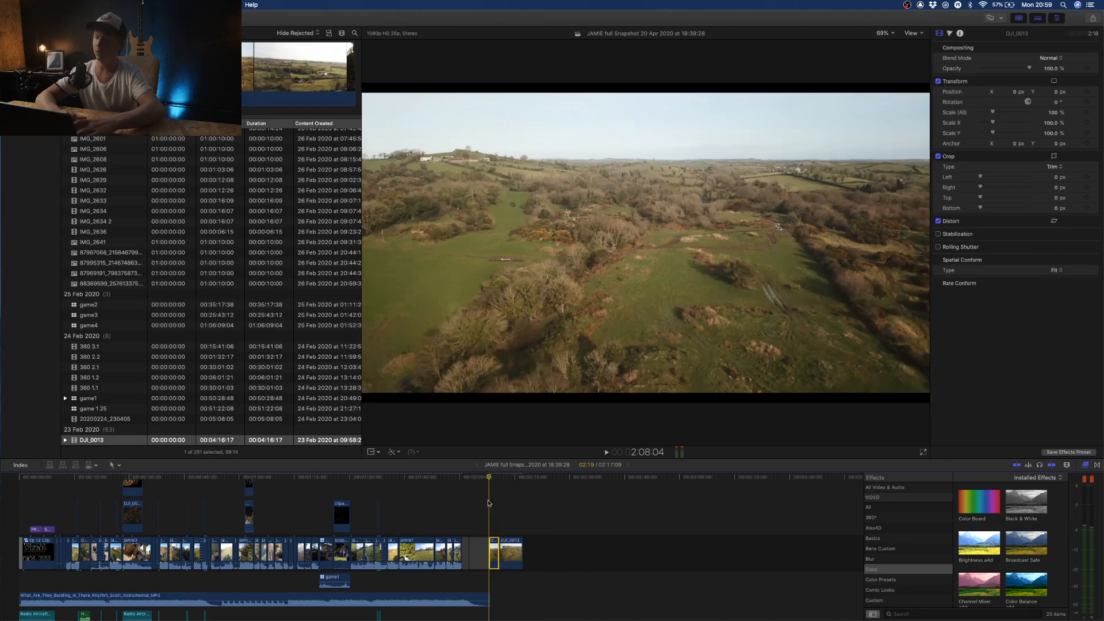
key(space)
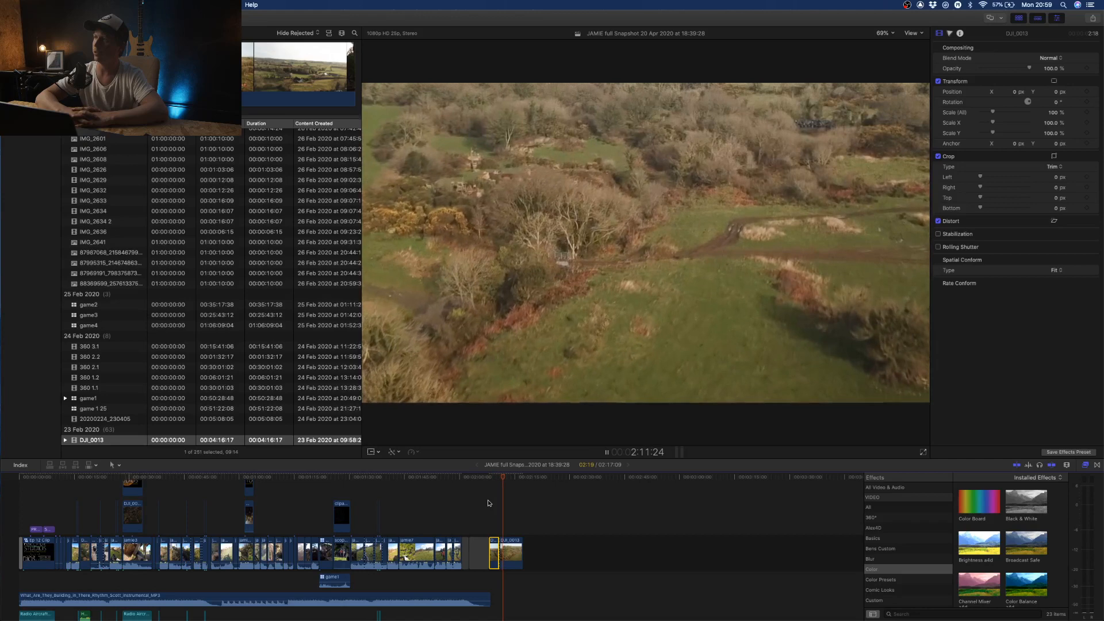
key(space)
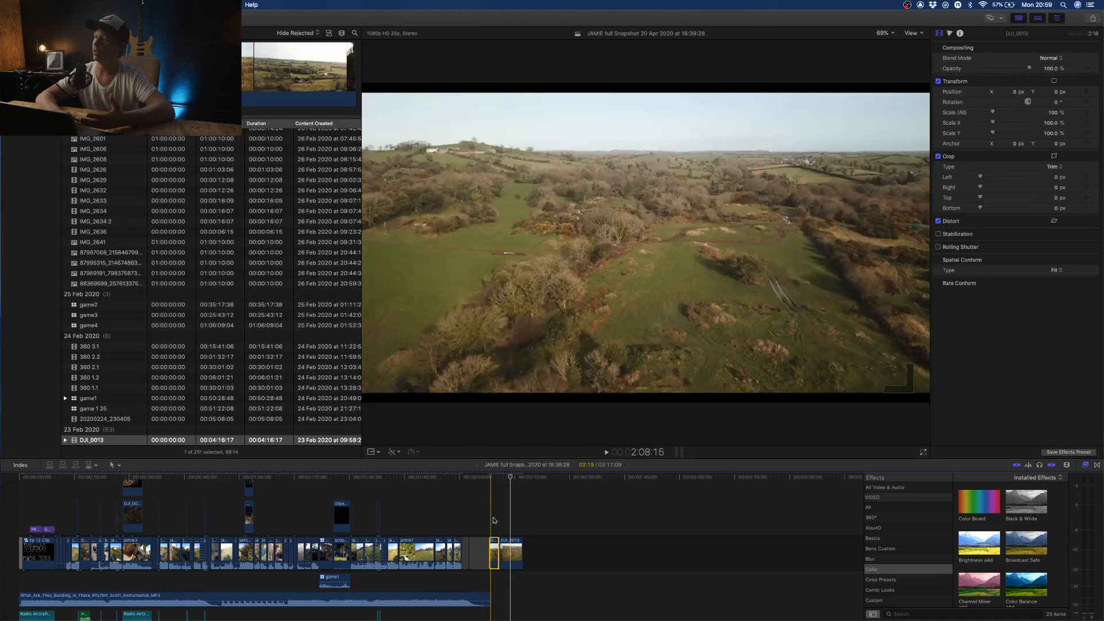
click(493, 520)
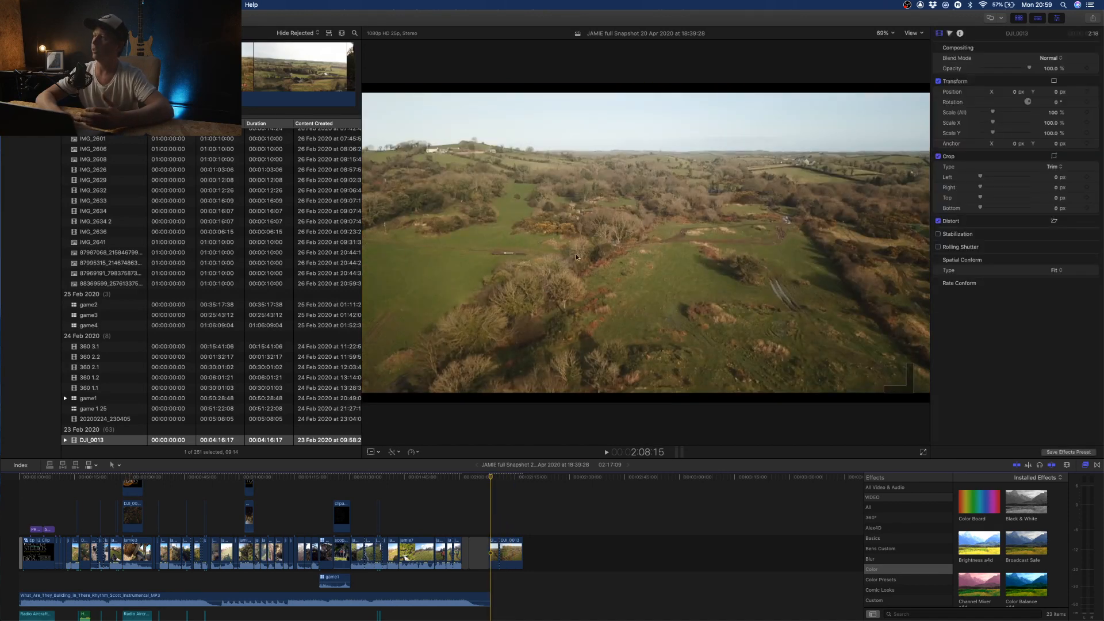
- Set the overall scale of the second DJI_0013 segment at the project's end to 150%
click(500, 551)
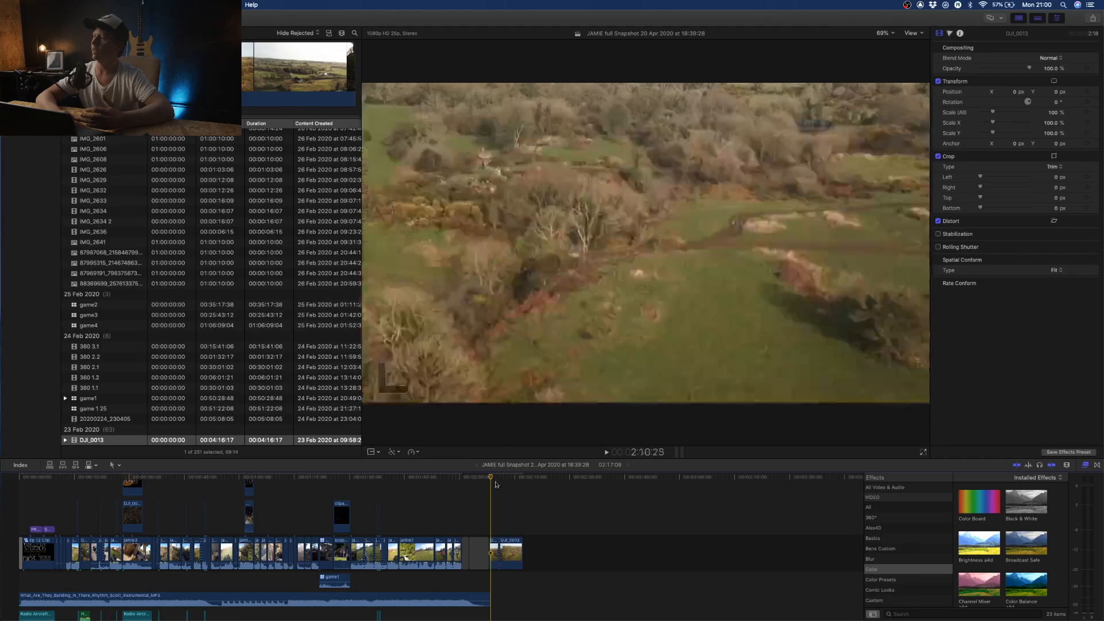
click(509, 551)
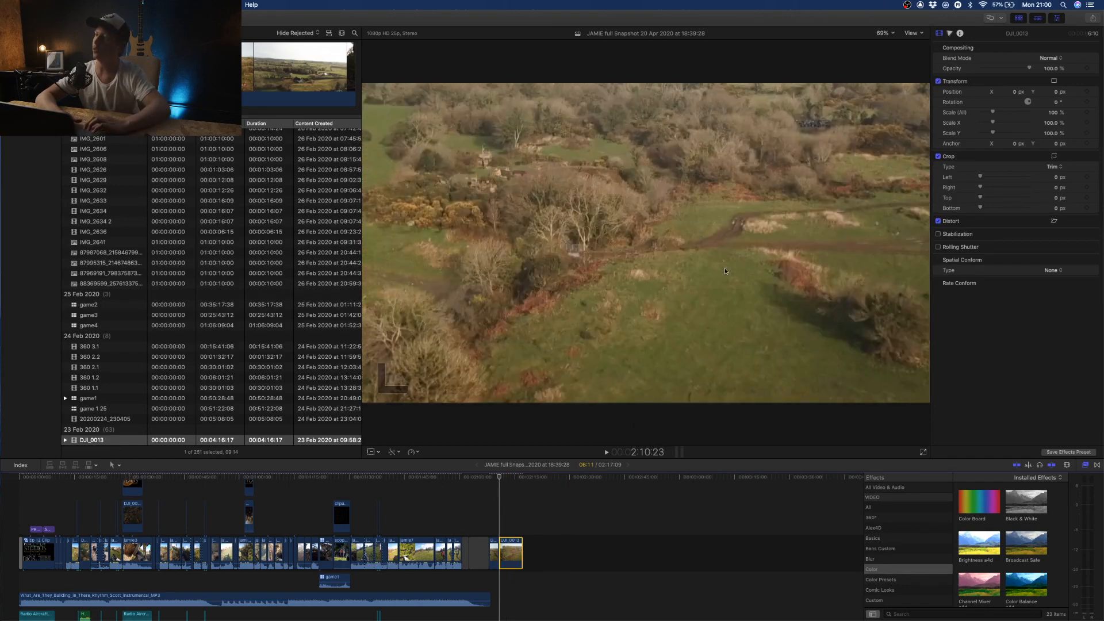
drag(1054, 115, 1054, 115)
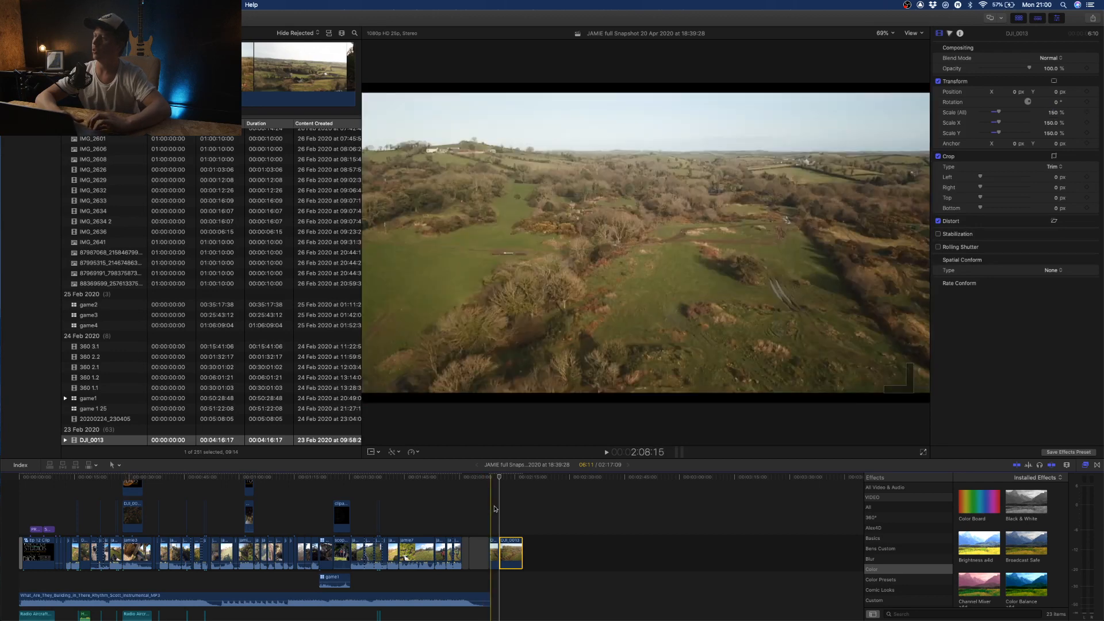
- Compare the wide and punched-in DJI_0013 framing by jumping back and forth between the starts of the two segments
click(494, 511)
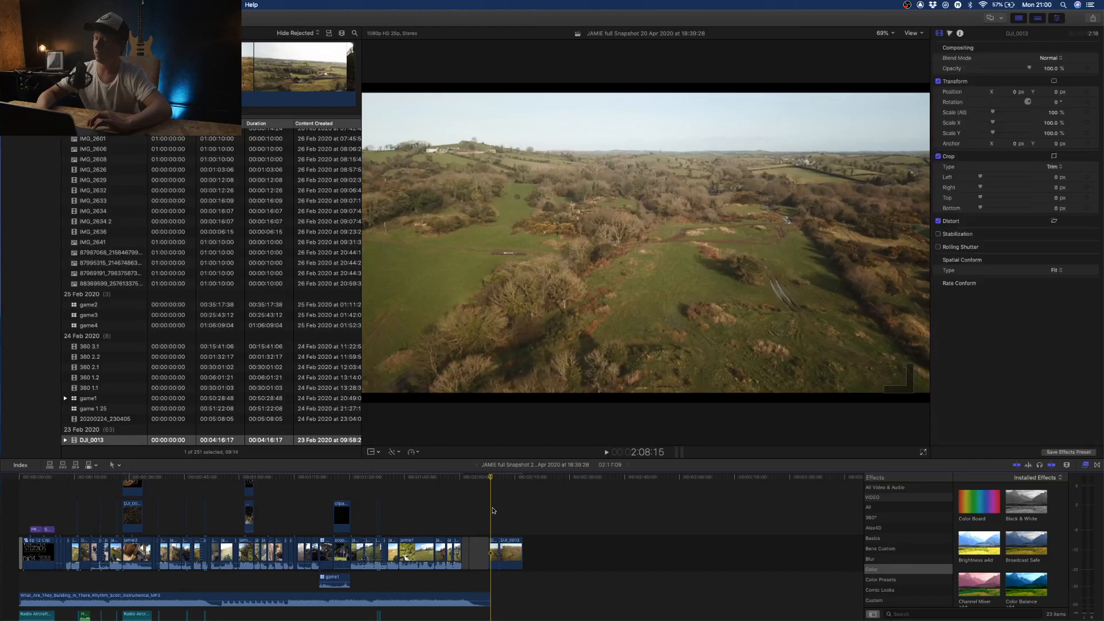
key(Down)
key(Down)
key(Up)
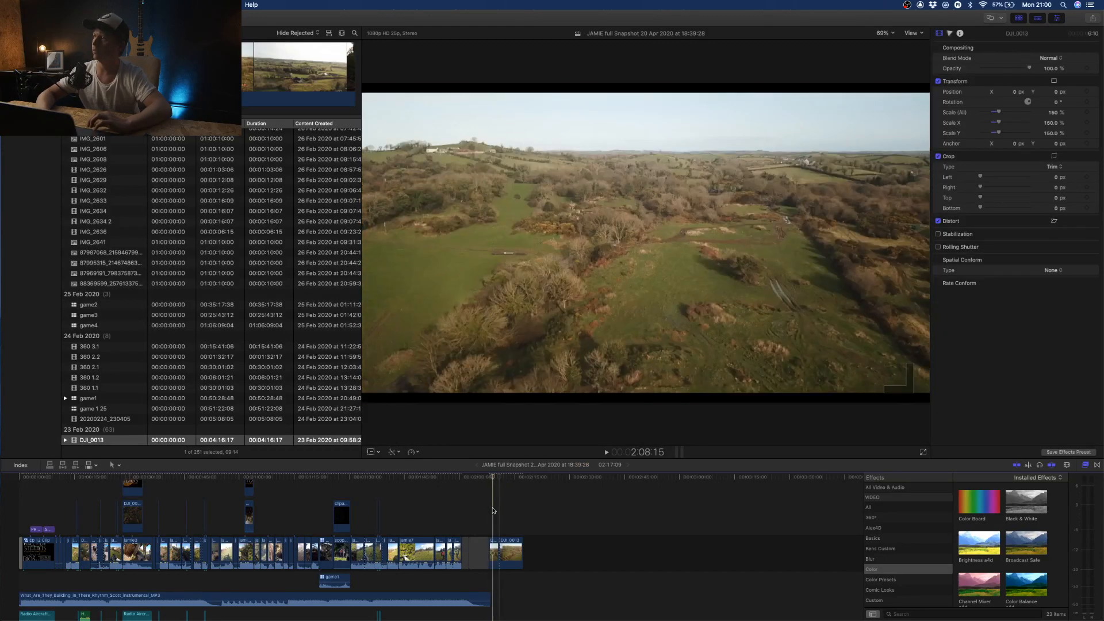
key(Down)
key(Up)
key(Down)
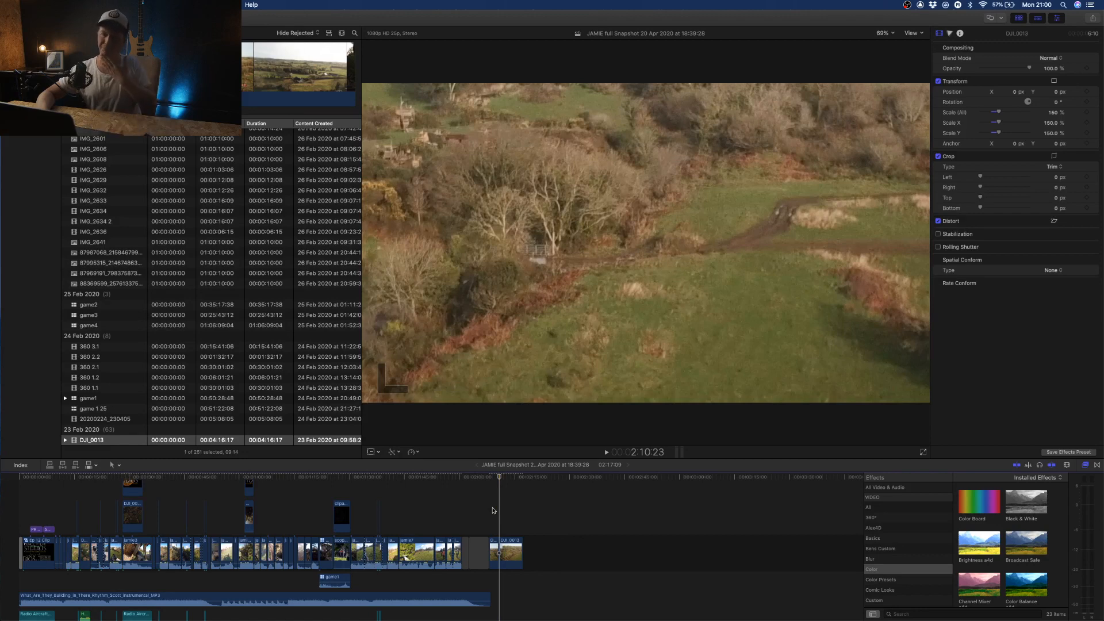
key(Up)
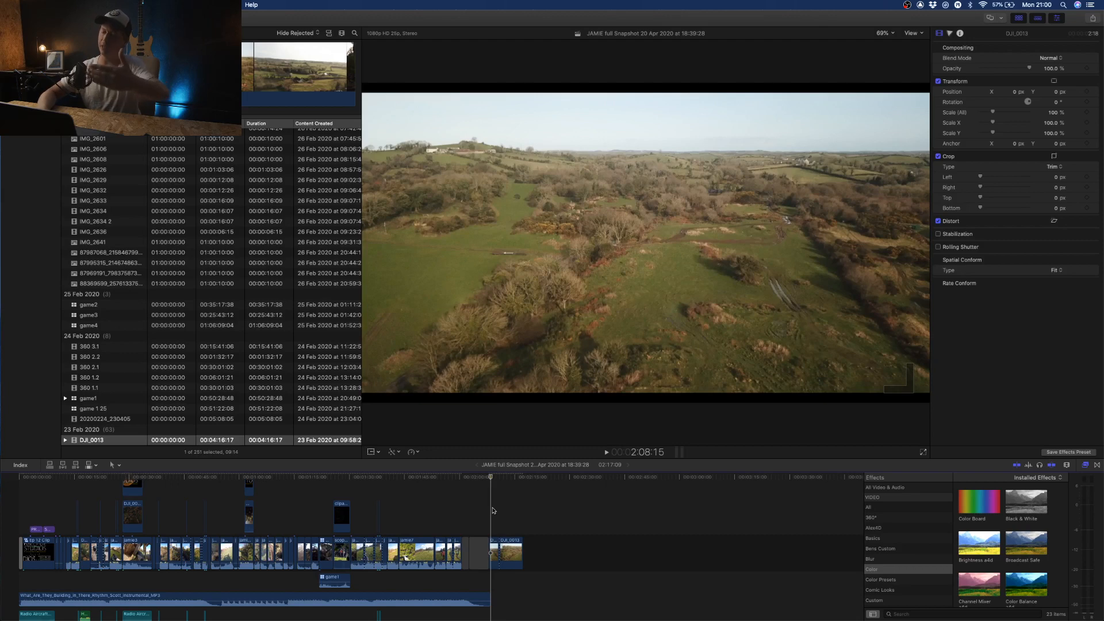
key(Down)
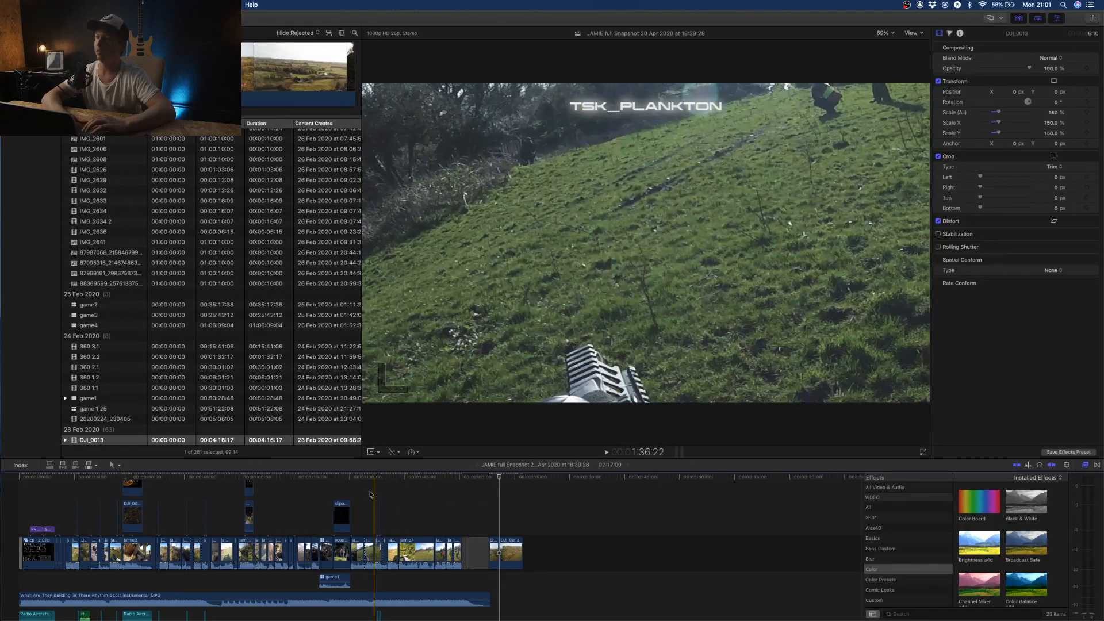
- Examine the punch-in cut at about 44 seconds in the project by stepping through the frames around it
scroll(371, 495, up, 1)
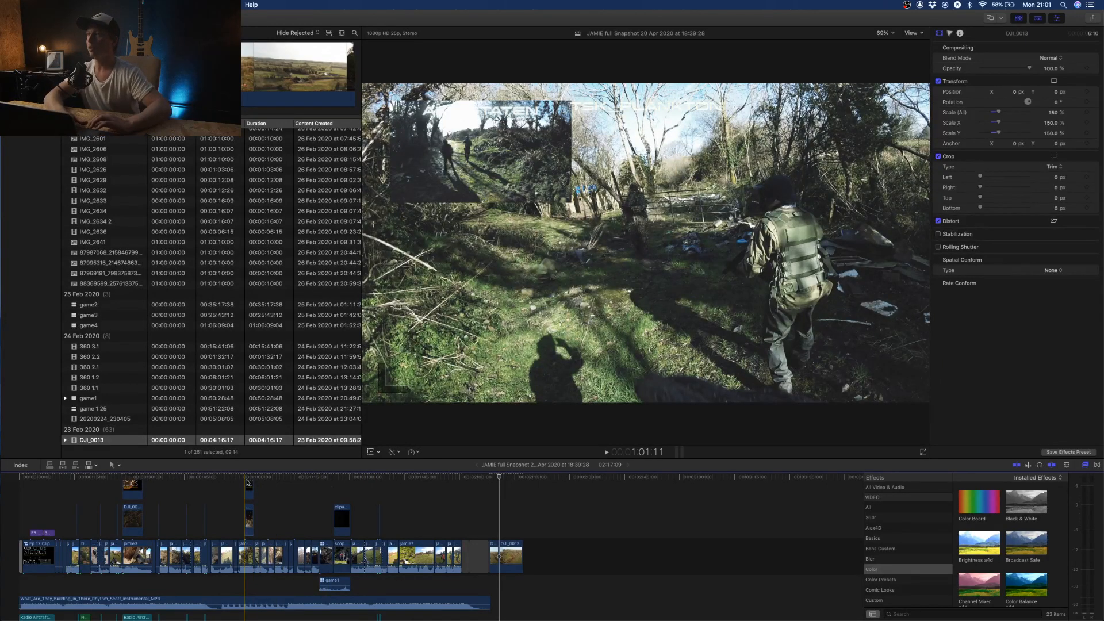
click(185, 484)
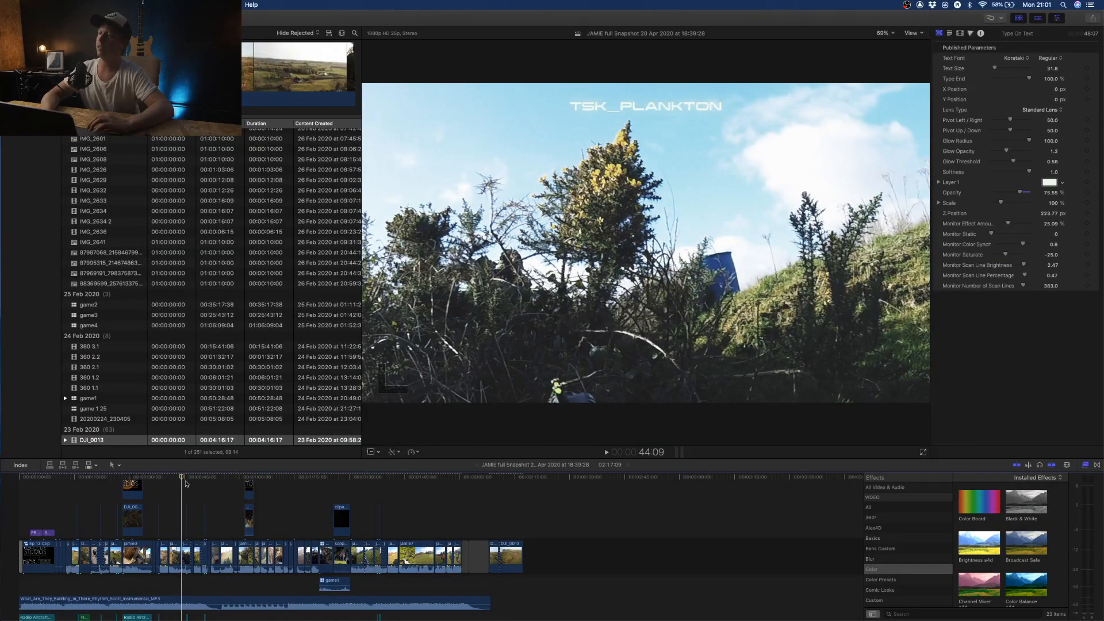
key(Up)
key(Down)
key(Down)
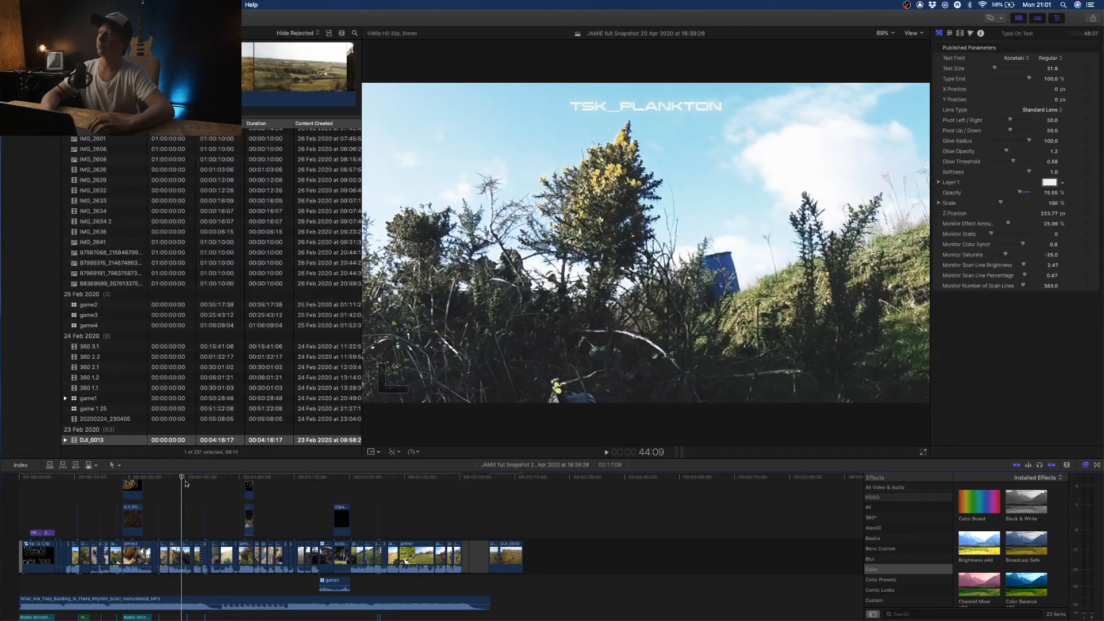
key(Left)
key(Left)
key(Left)
key(Left)
key(Left)
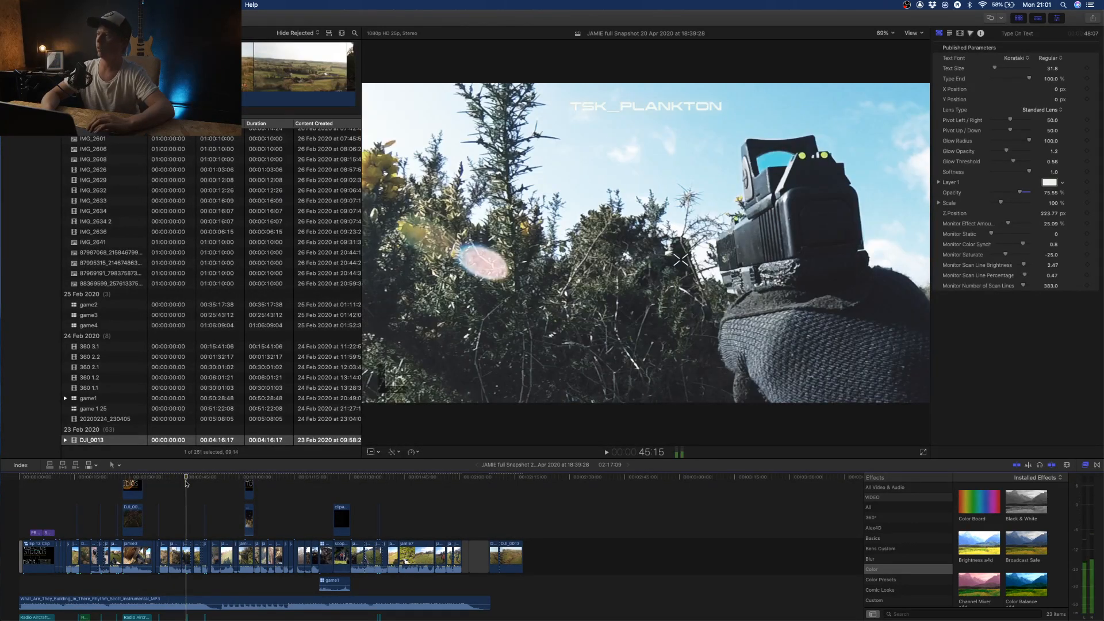
key(Left)
key(Left)
key(Left)
key(Left)
key(Left)
key(Left)
key(Left)
key(Left)
key(Left)
key(Left)
key(Left)
key(Left)
key(Left)
key(Left)
key(Left)
key(Left)
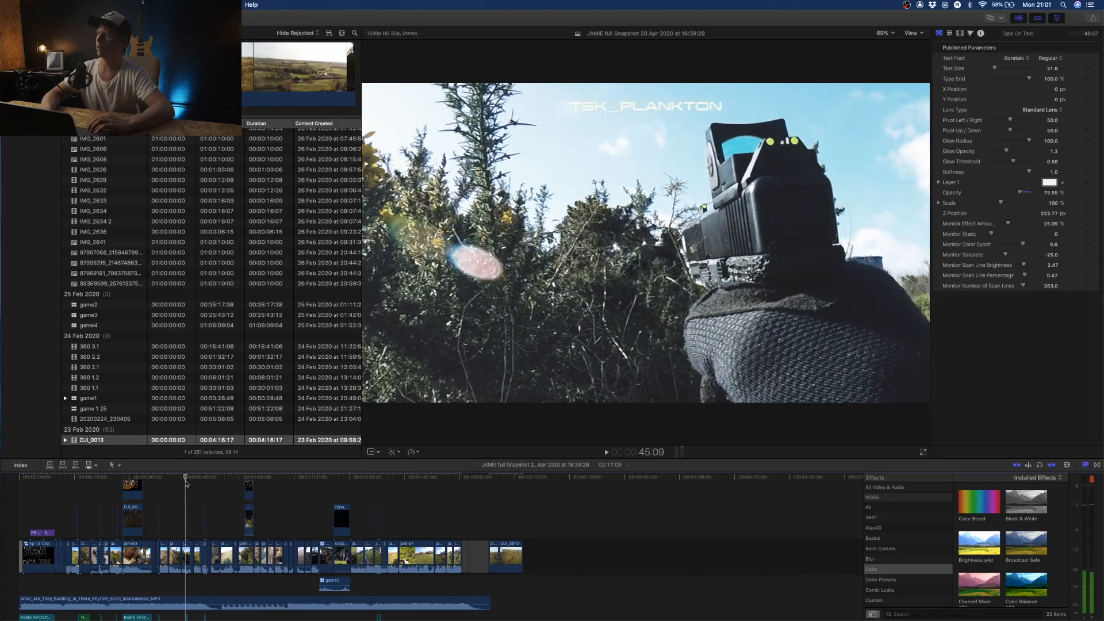
key(Left)
key(Left)
key(Left)
key(Left)
key(Left)
key(Left)
key(Left)
key(Left)
key(Left)
key(Left)
key(Left)
key(Left)
key(Left)
key(Left)
key(Left)
key(Left)
key(Left)
key(Left)
key(Left)
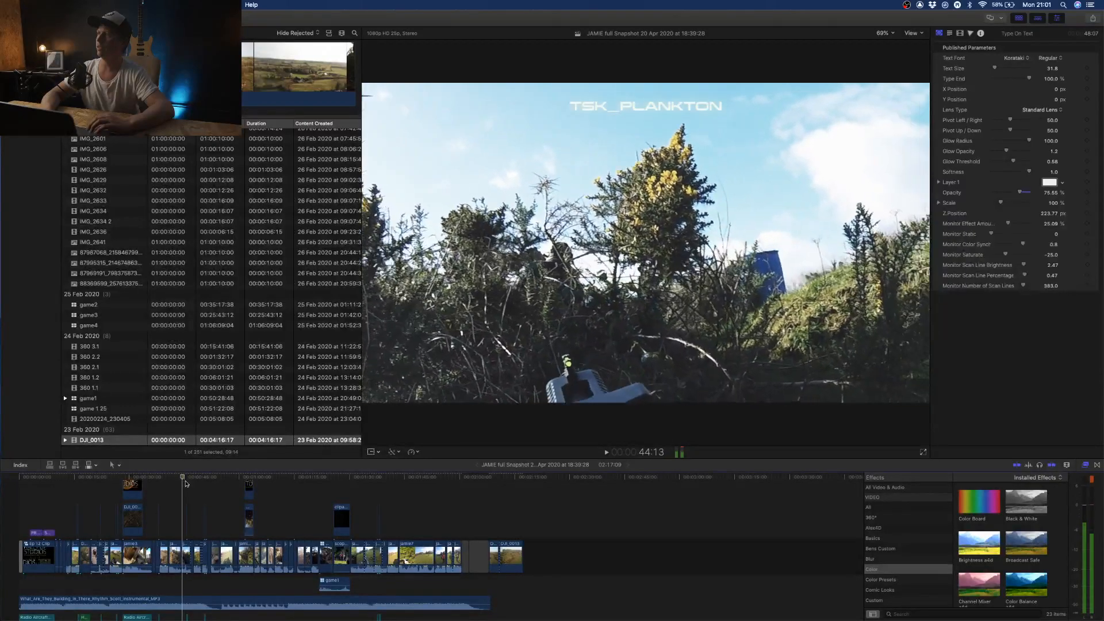
key(Left)
key(Left)
key(Left)
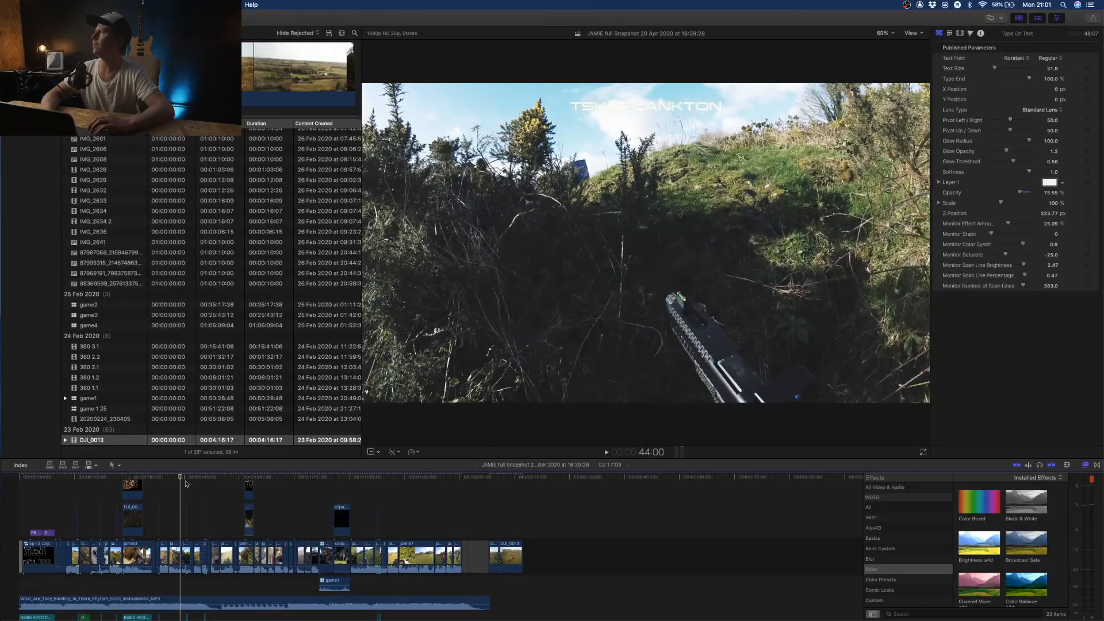
key(Right)
key(Right)
key(Right)
key(Right)
key(Right)
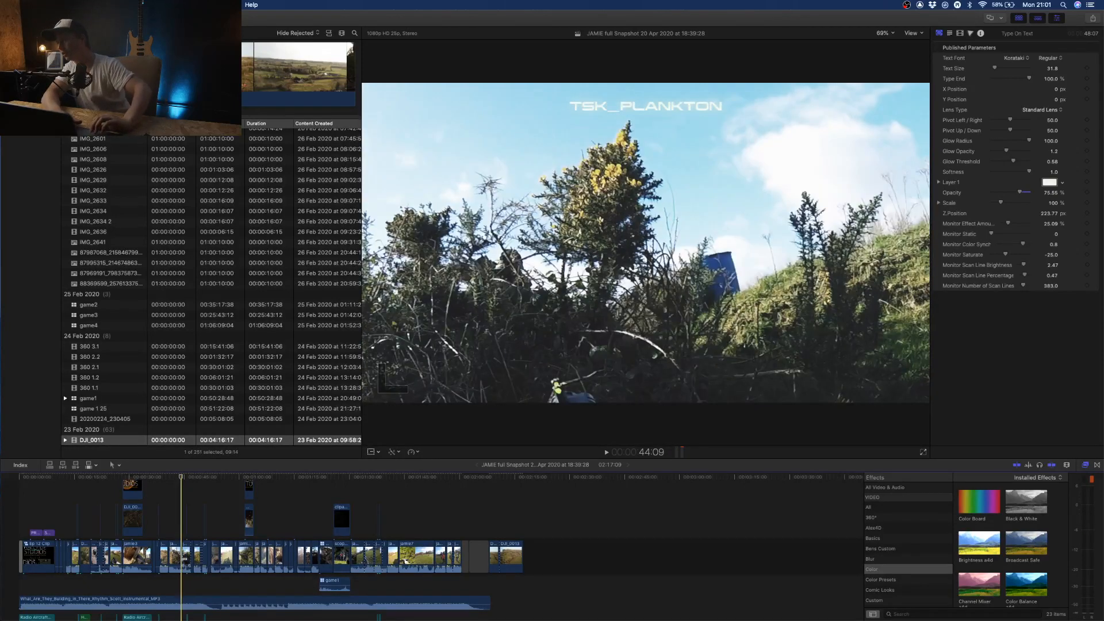
- Inspect the Transform settings of the two clips on either side of the cut at about 44 seconds
click(180, 552)
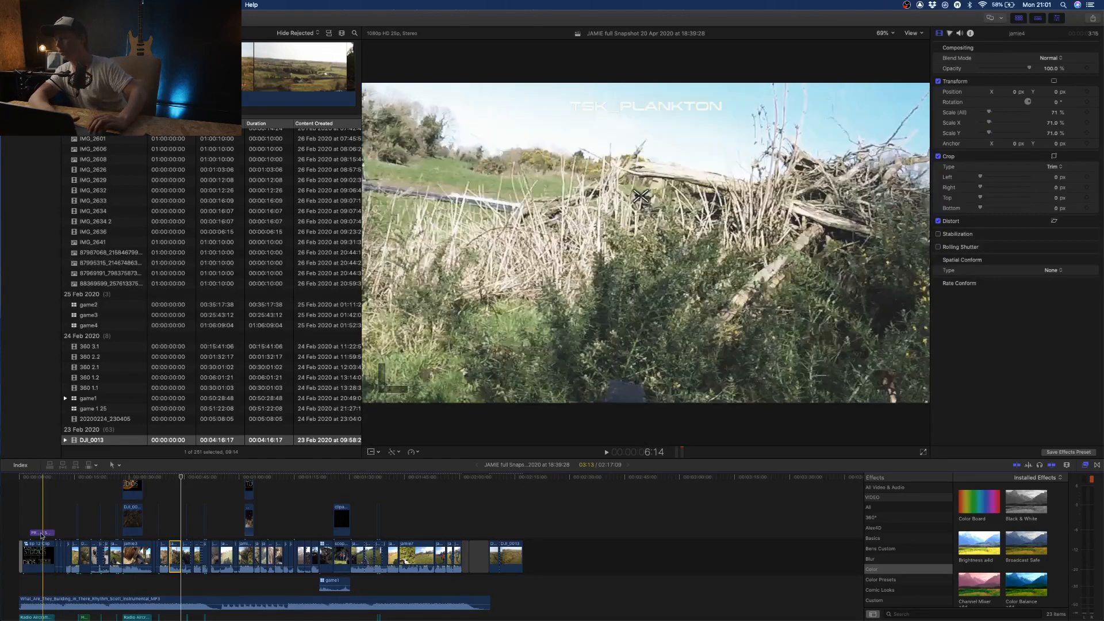
click(185, 561)
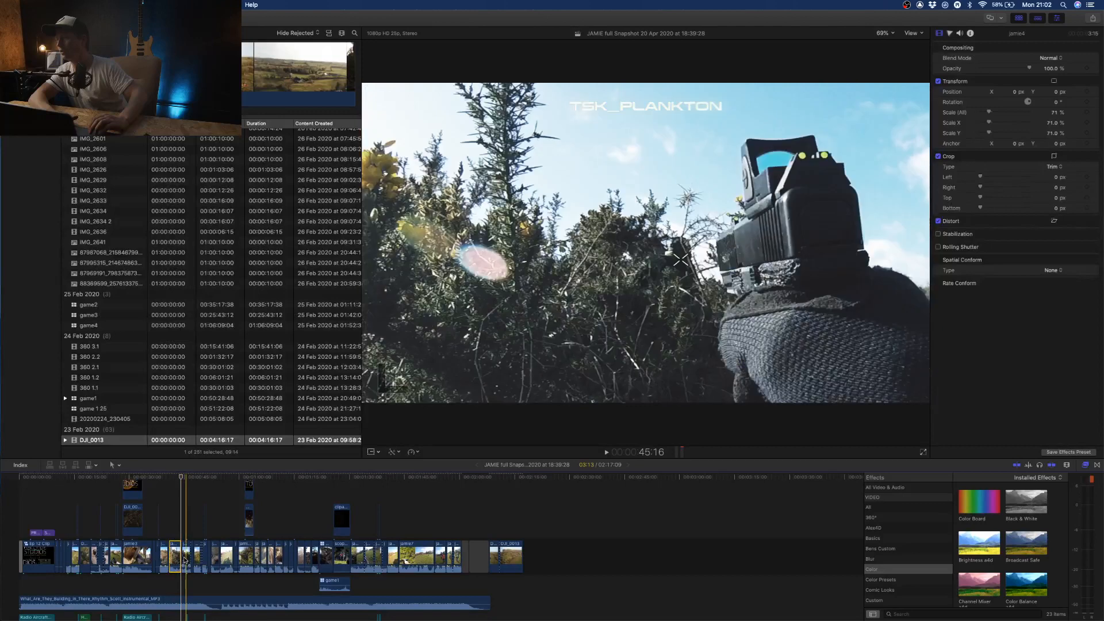
key(space)
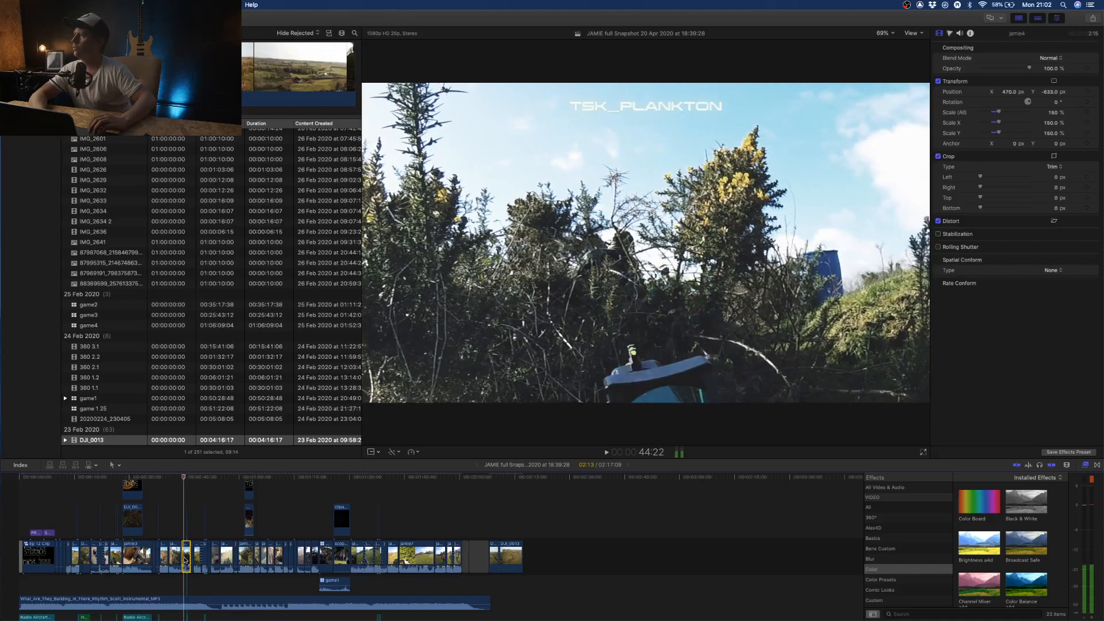
- Step back and forth across the cut at about 44 seconds to compare the wide frame with the close-up
key(Left)
key(Left)
key(Left)
key(Left)
key(Left)
key(Left)
key(Left)
key(Left)
key(Left)
key(Left)
key(Left)
key(Left)
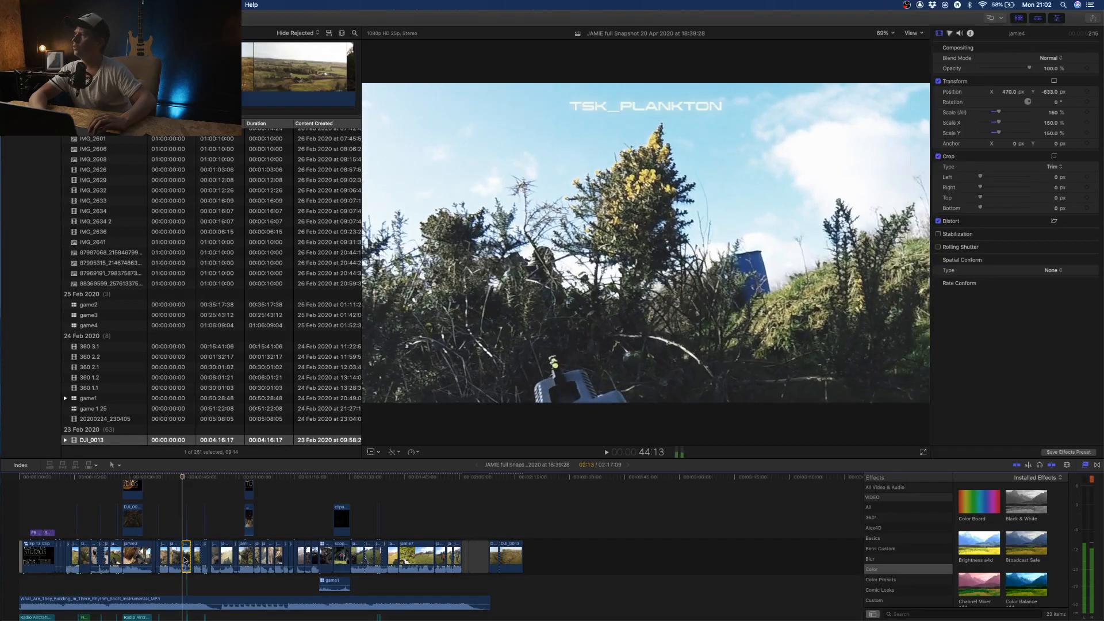
key(Right)
key(Right)
key(Right)
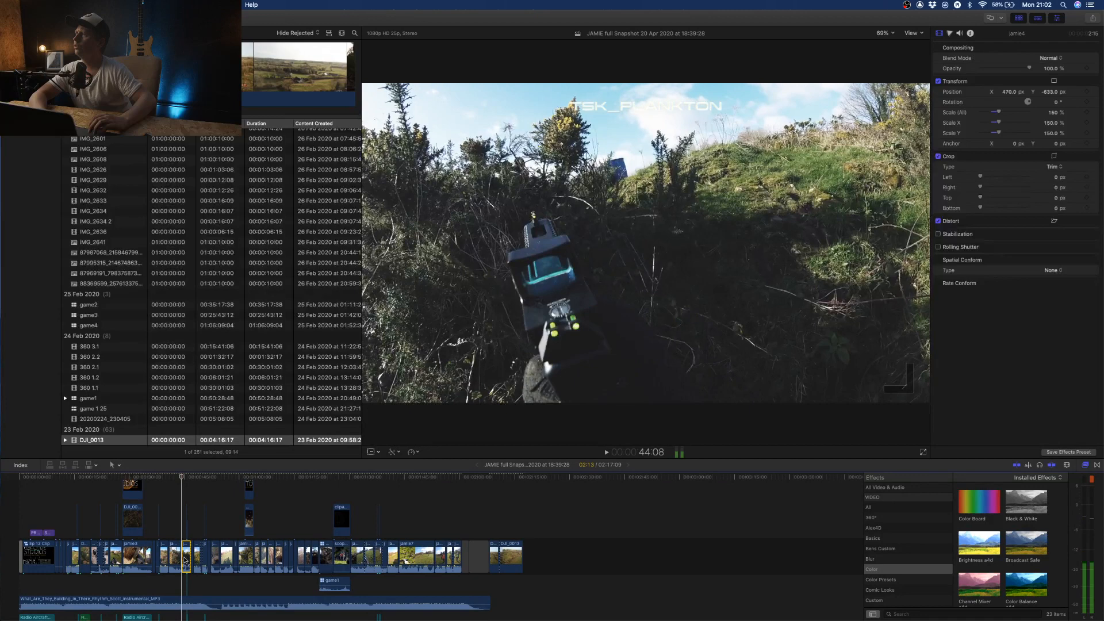
key(Left)
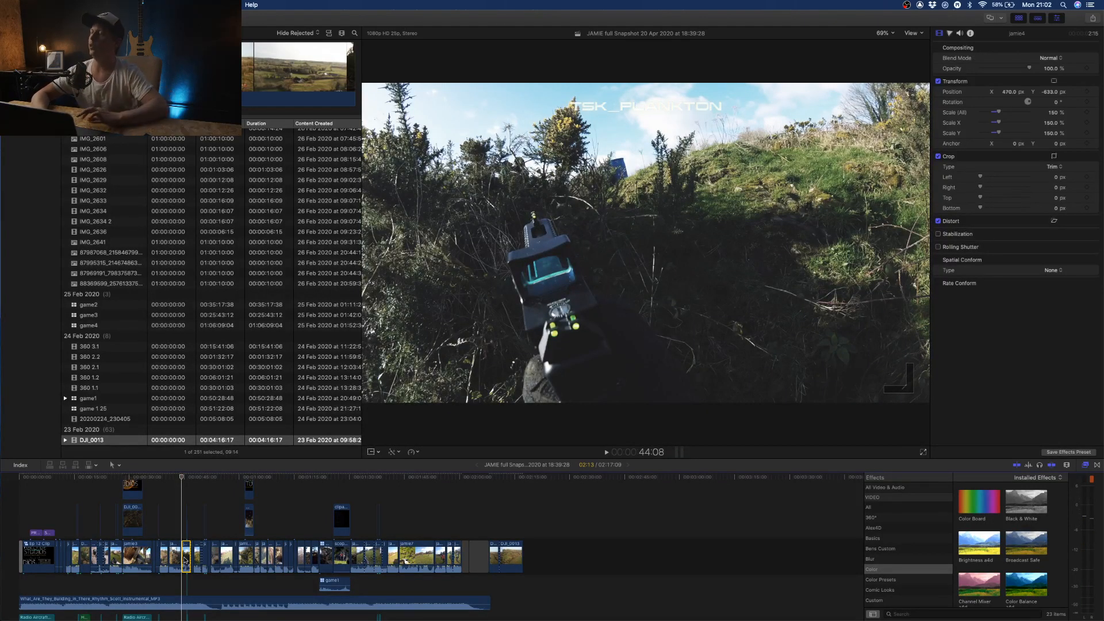
key(Right)
key(Right)
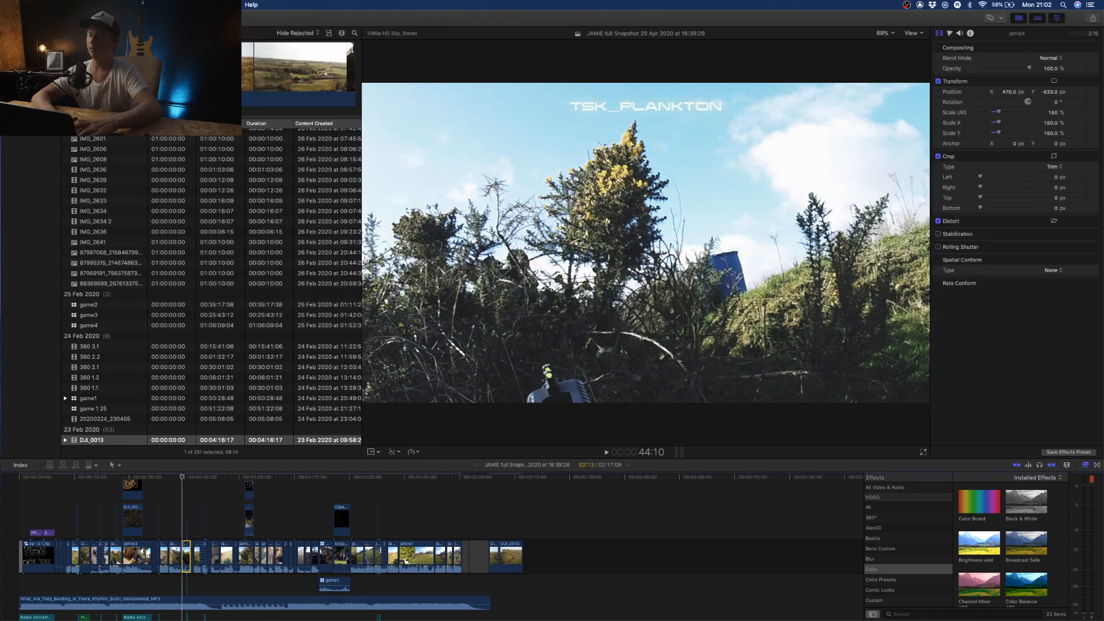
- Play the project on to about 50 seconds and examine the punch-in cut just before that point frame by frame
key(space)
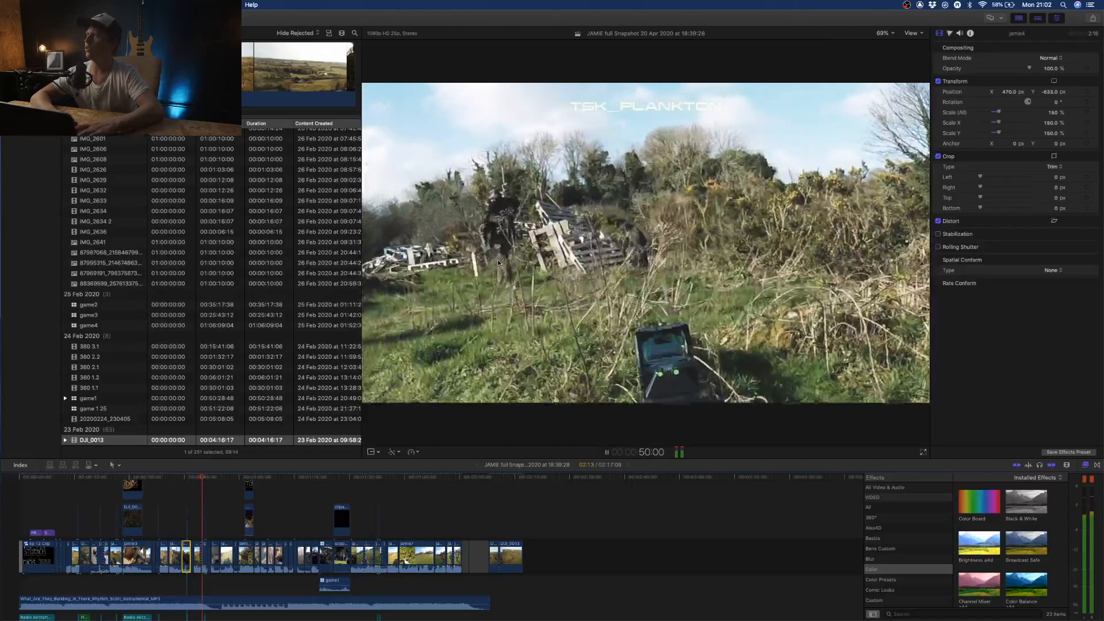
key(space)
key(Left)
key(Left)
key(Left)
key(Left)
key(Left)
key(Left)
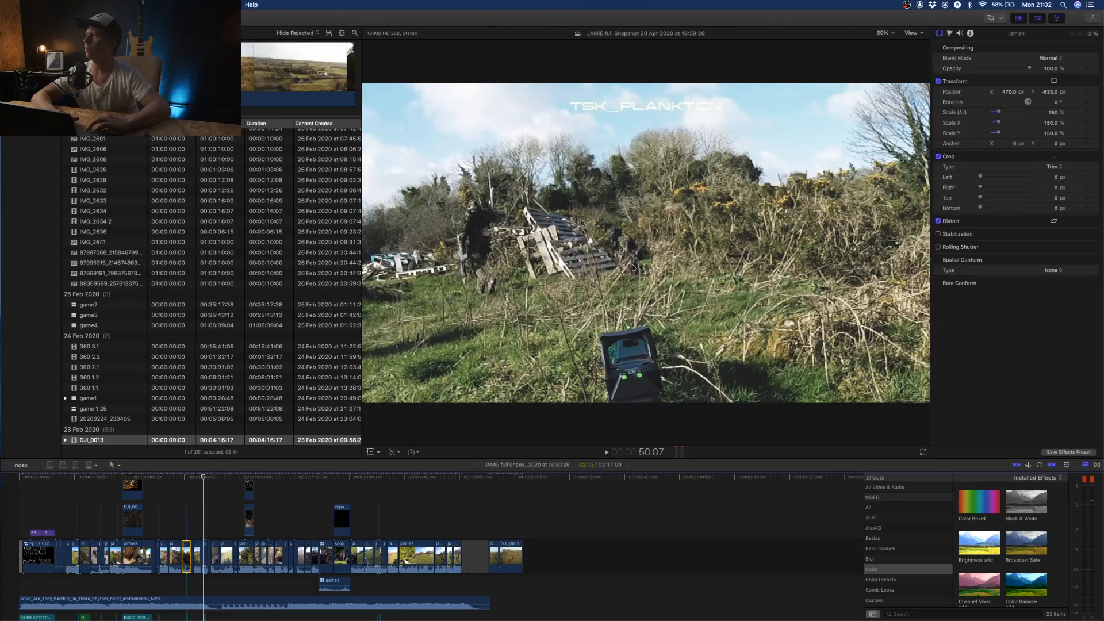
key(Left)
key(Left)
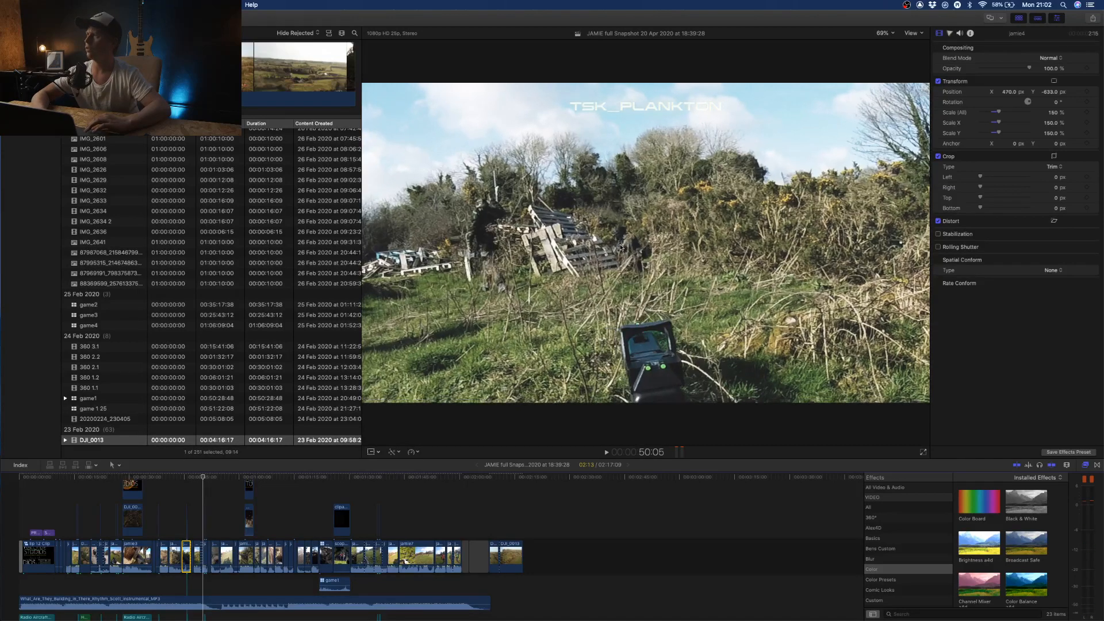
key(Left)
key(Left)
key(Left)
key(Left)
key(Left)
key(Left)
key(Left)
key(Left)
key(Left)
key(Left)
key(Left)
key(Right)
key(Right)
key(Right)
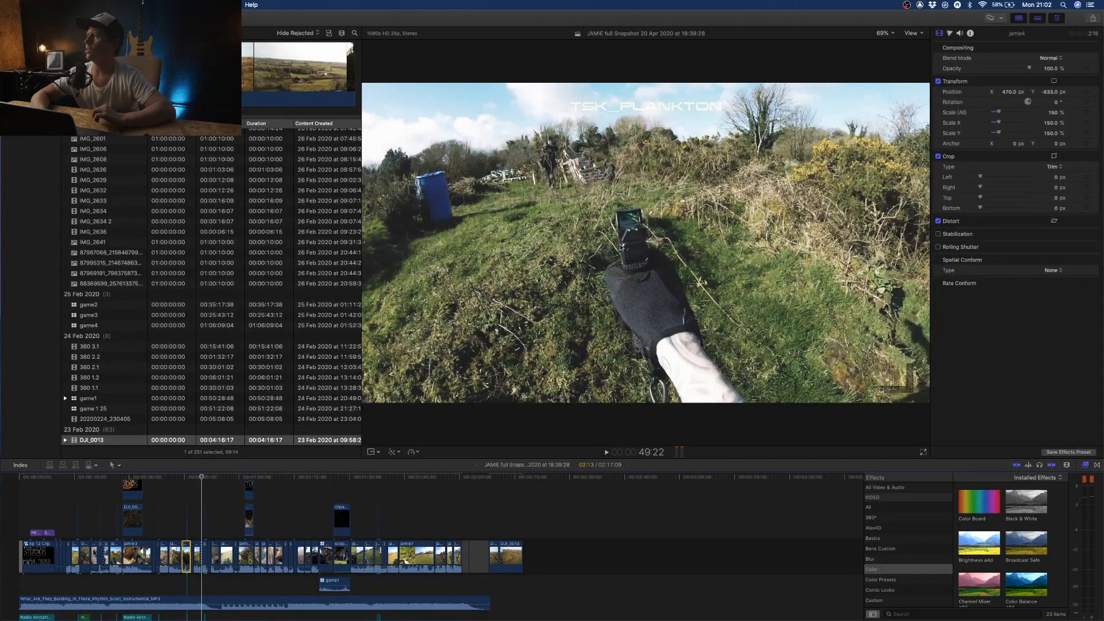
key(Right)
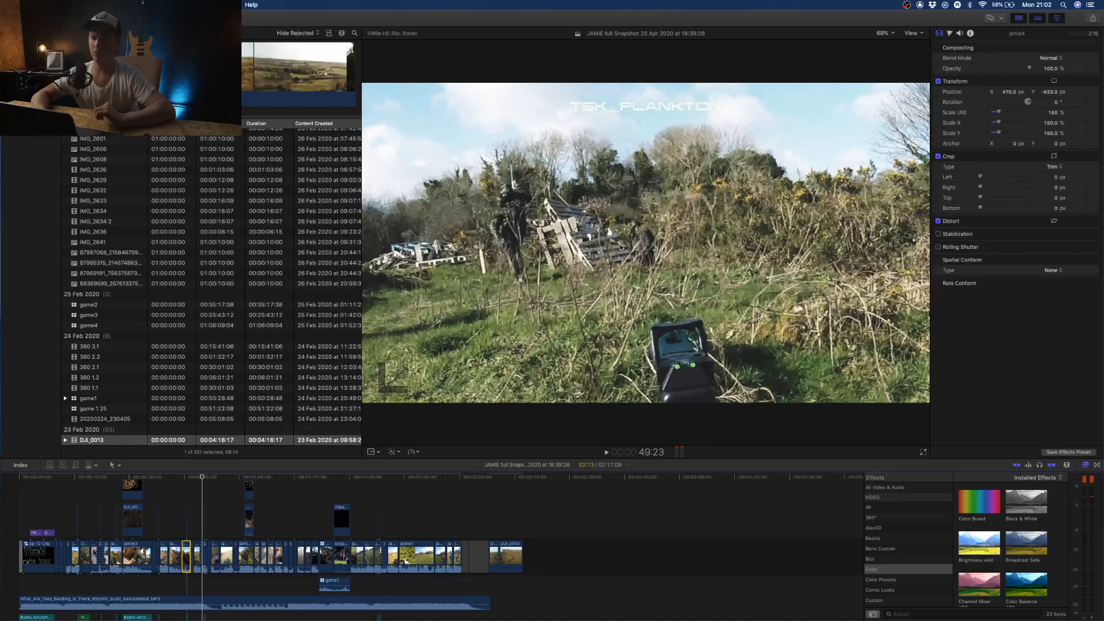
key(Left)
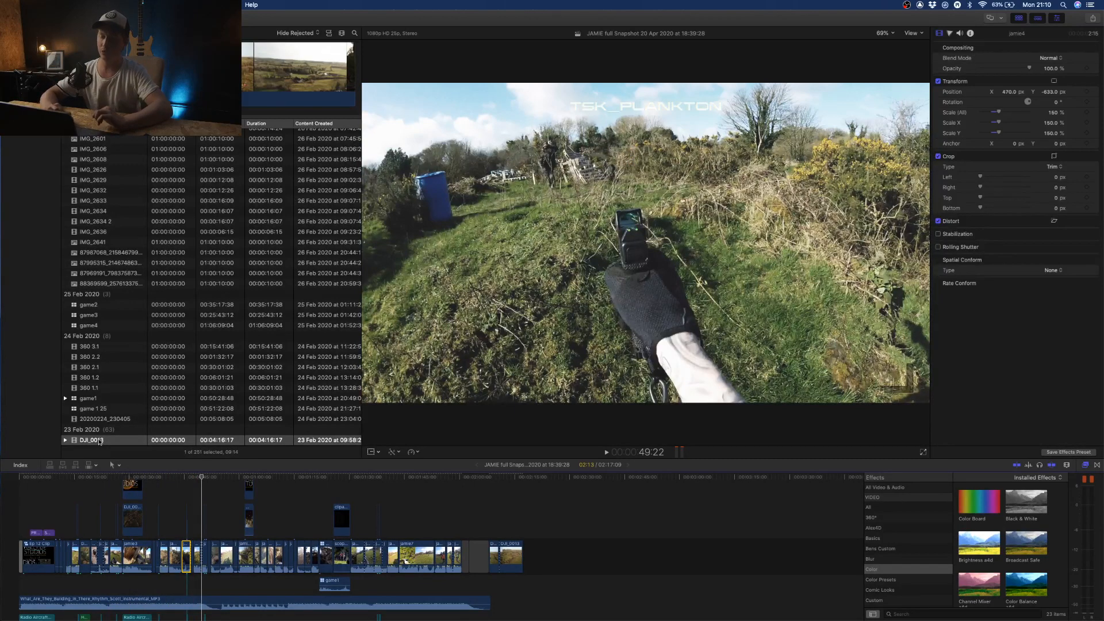
- View the media transcoding options for the DJI_0013 source clip and dismiss them without transcoding
right_click(99, 442)
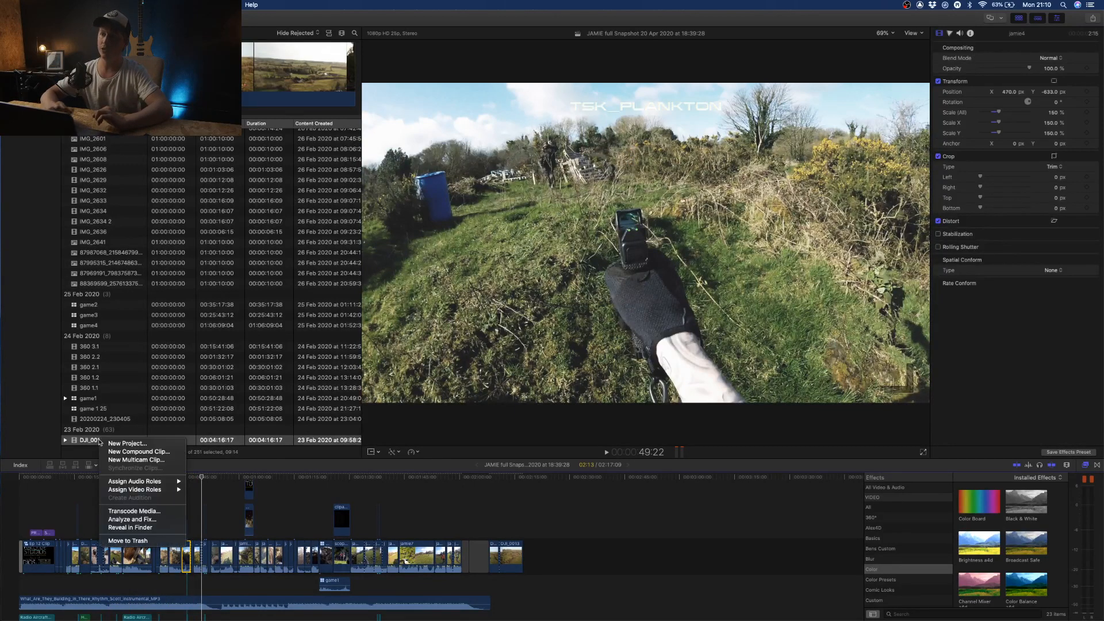
click(139, 512)
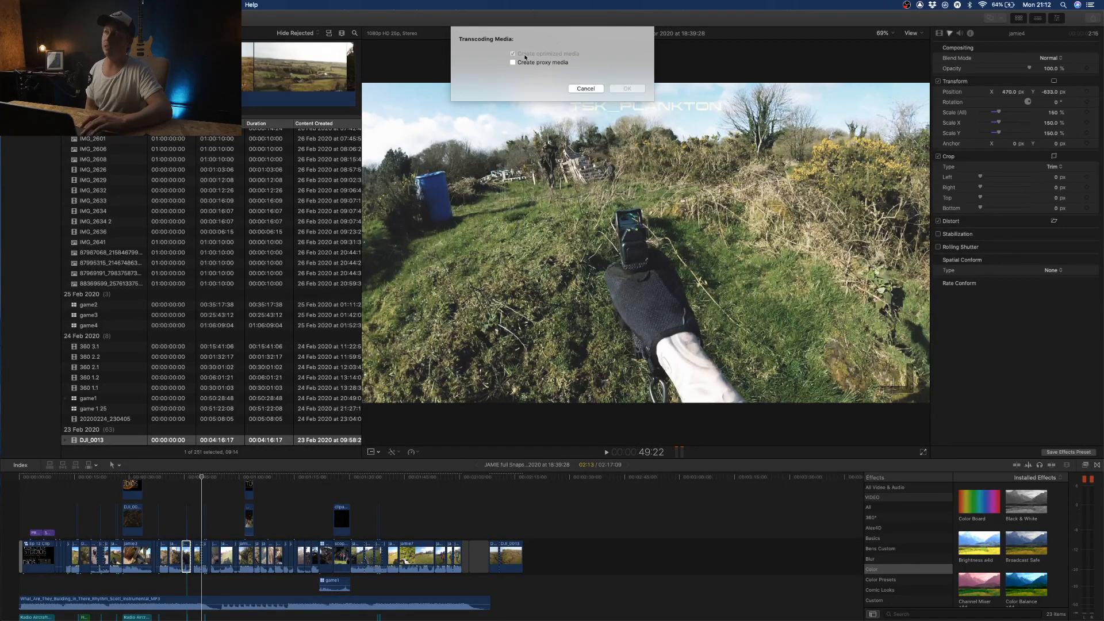
click(584, 89)
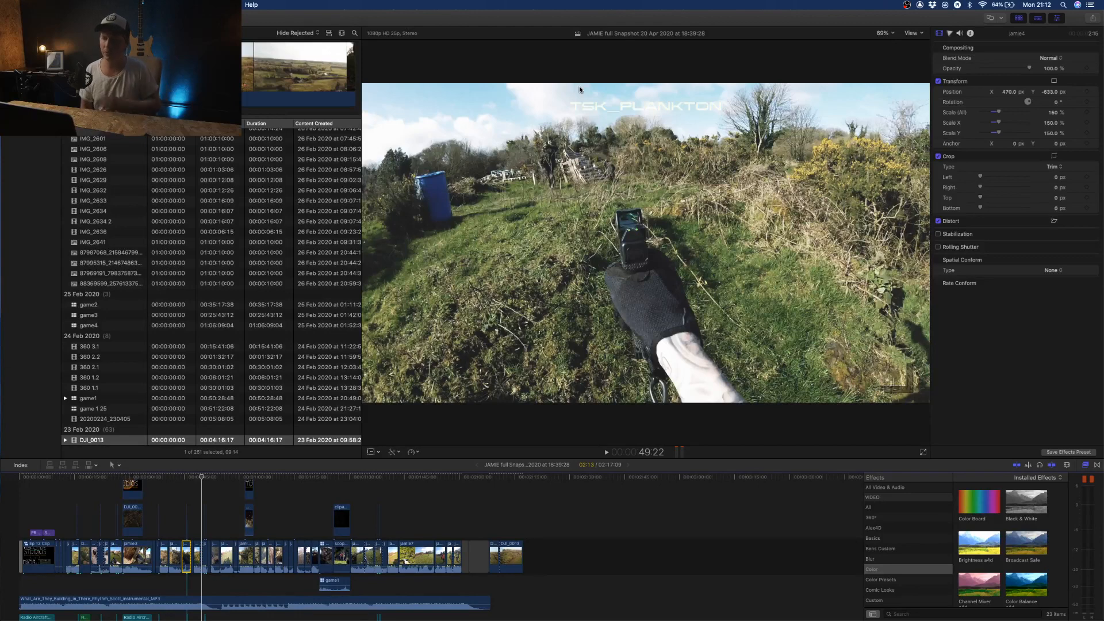
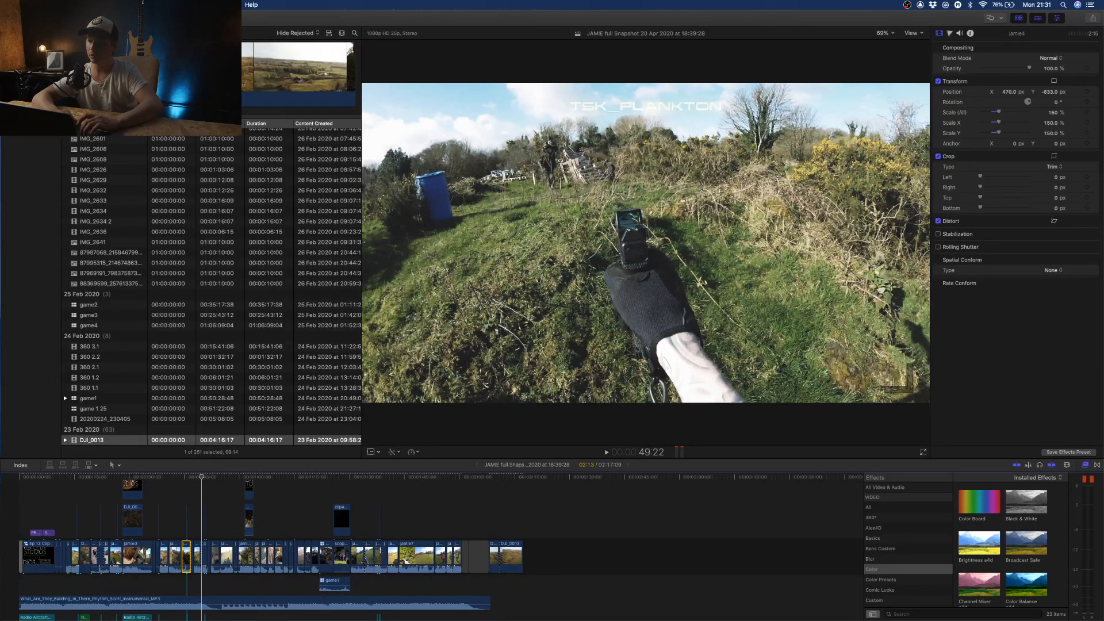
- Go through the opening of the project and park the playhead at 28:06, where the TSK_PLANKTON title overlays the footage
key(super+Tab)
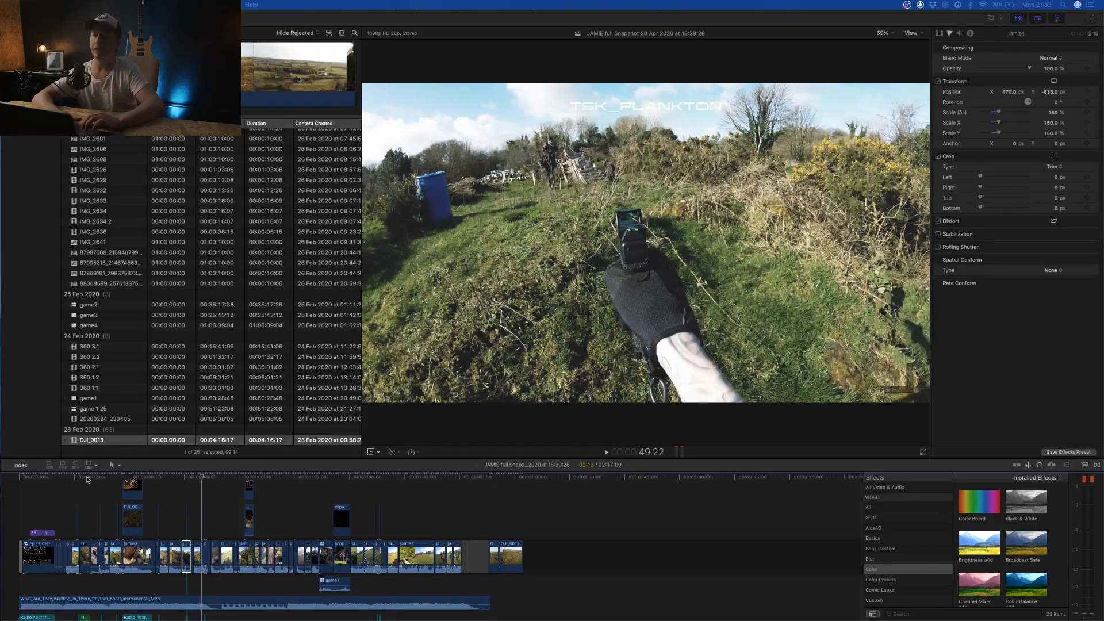
click(40, 484)
click(30, 479)
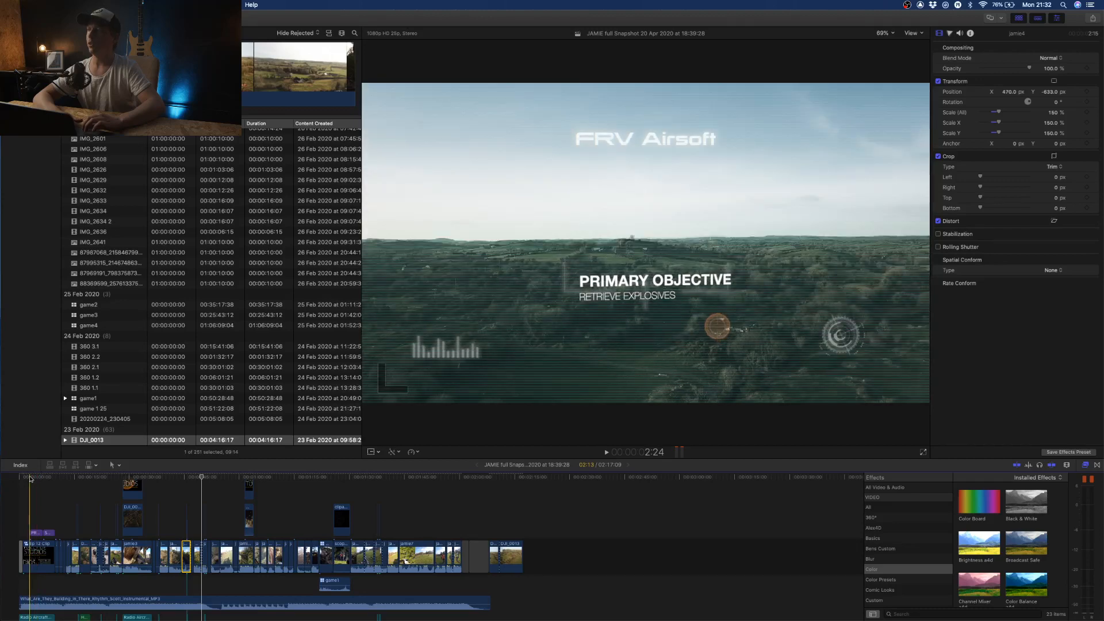
click(77, 477)
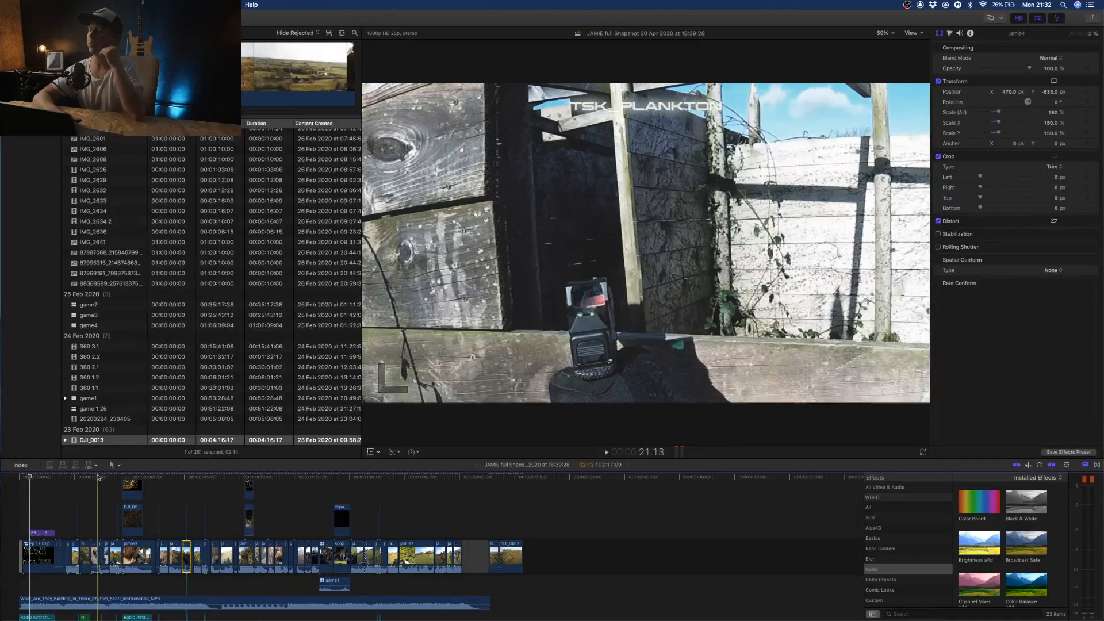
scroll(98, 499, up, 5)
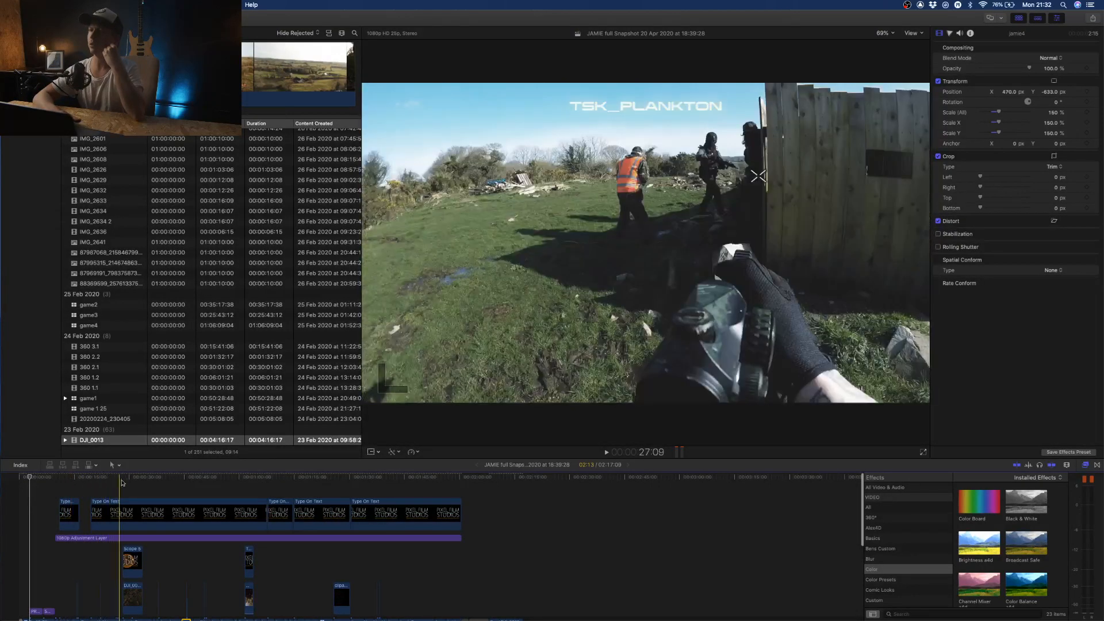
click(123, 480)
- Inspect the parameters and text formatting of the long Type On Text title at 28:06
click(185, 509)
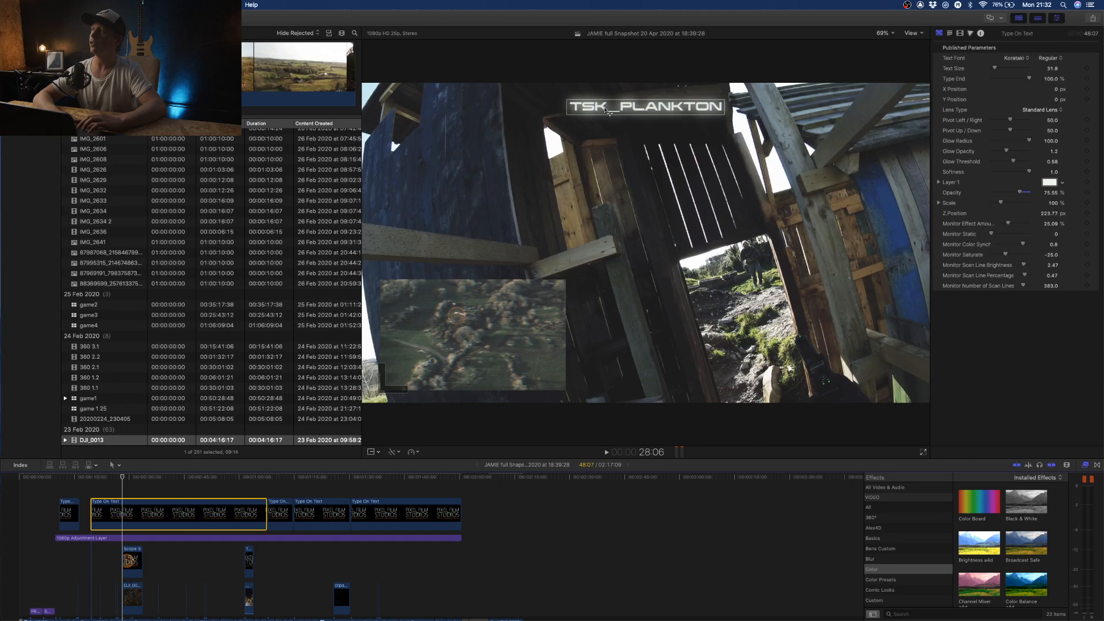
double_click(611, 110)
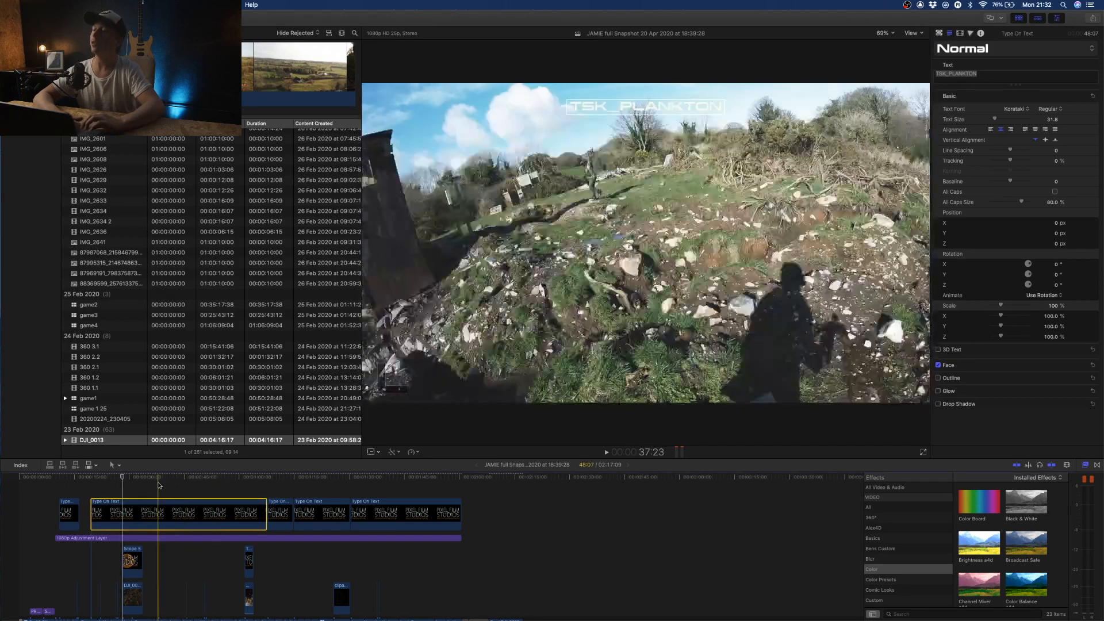
click(122, 485)
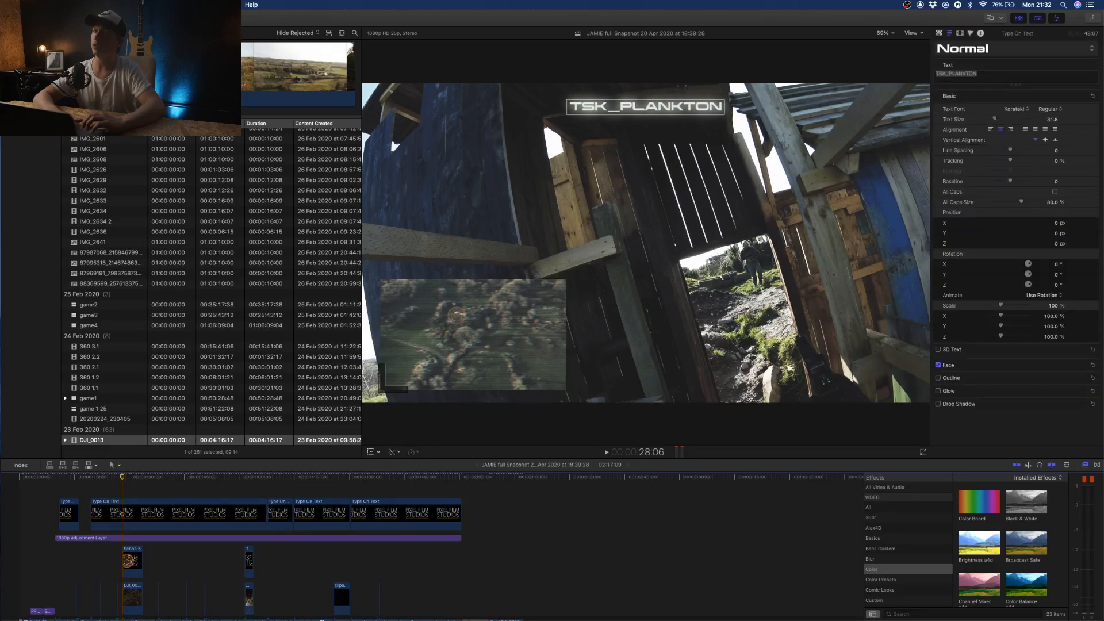
- Add the Custom title to the timeline above the Type On Text clip at 28:06
key(alt+super+1)
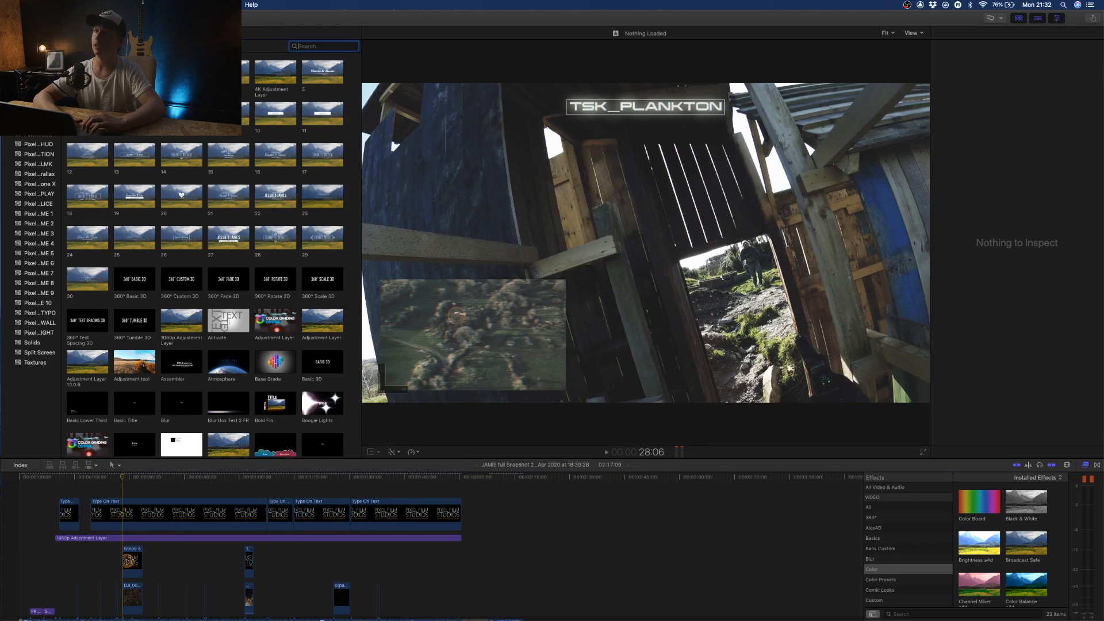
click(7, 56)
click(6, 55)
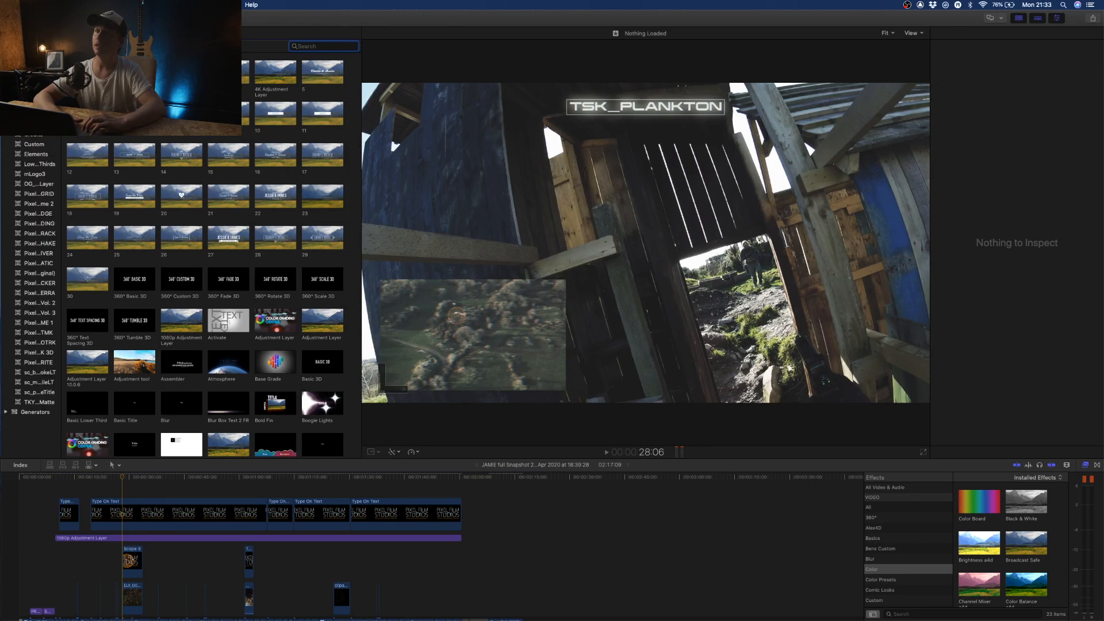
click(30, 144)
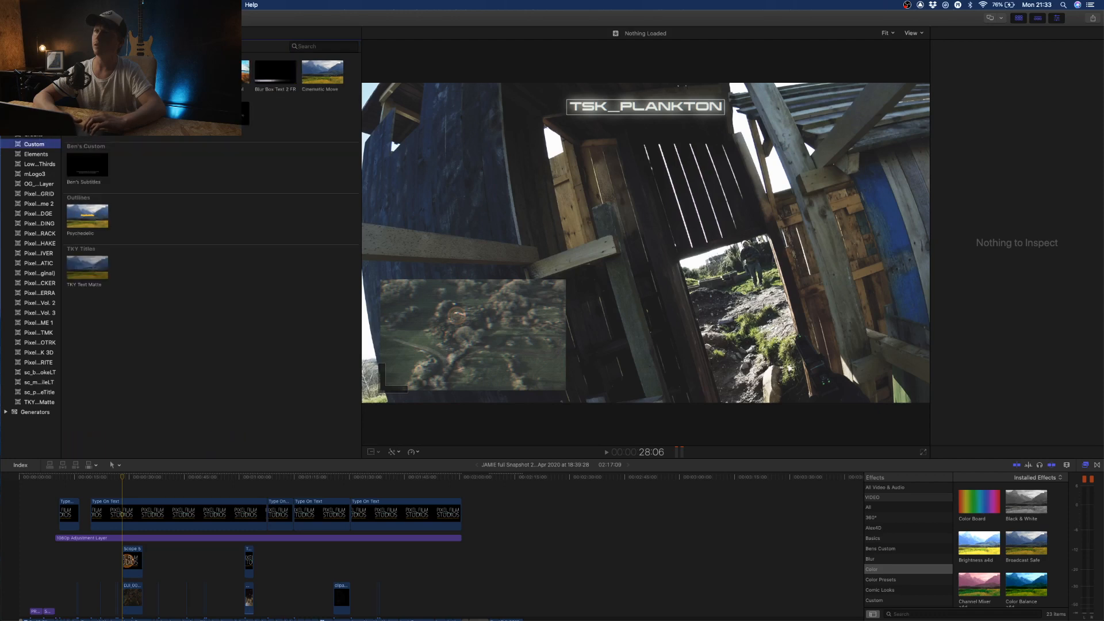
click(36, 114)
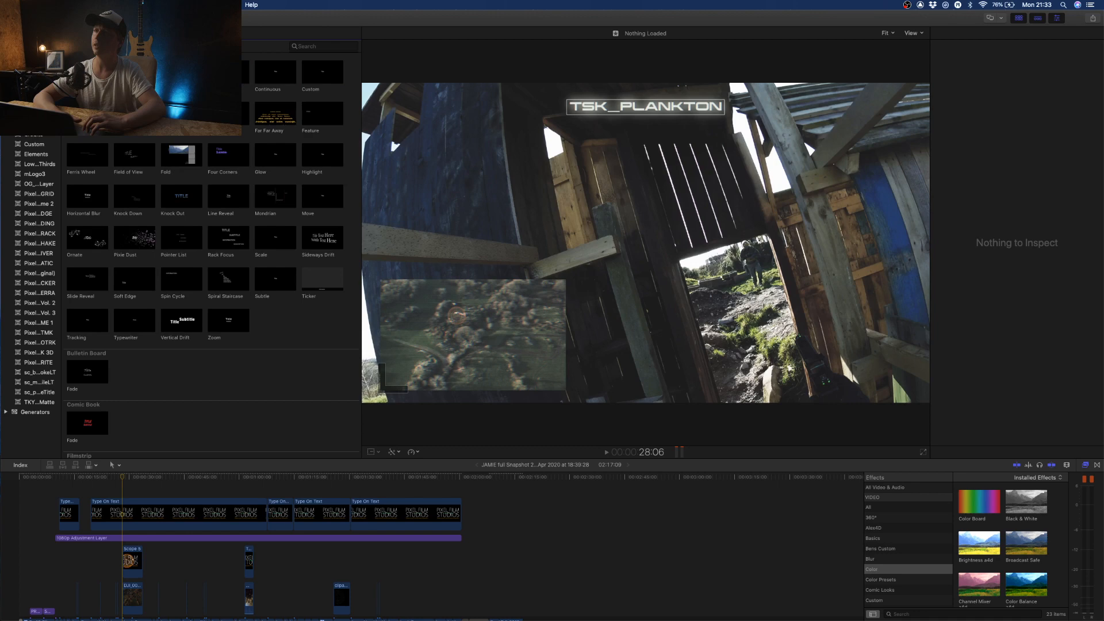
drag(319, 75, 128, 496)
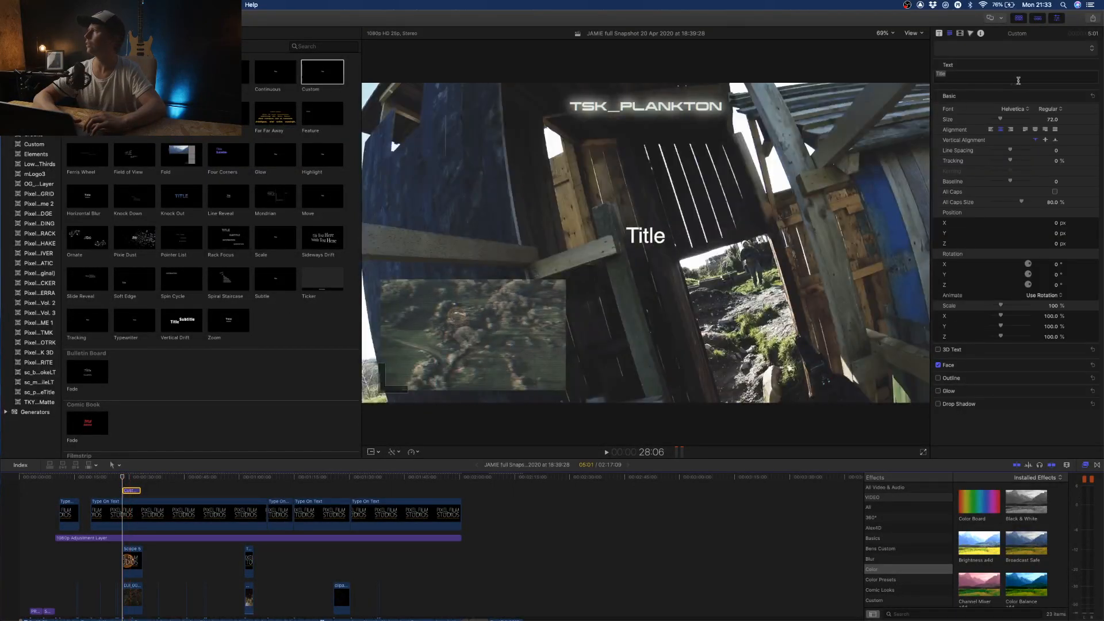
- Set the new title's text to TSK_PLANKTON in the Korataki font
click(987, 79)
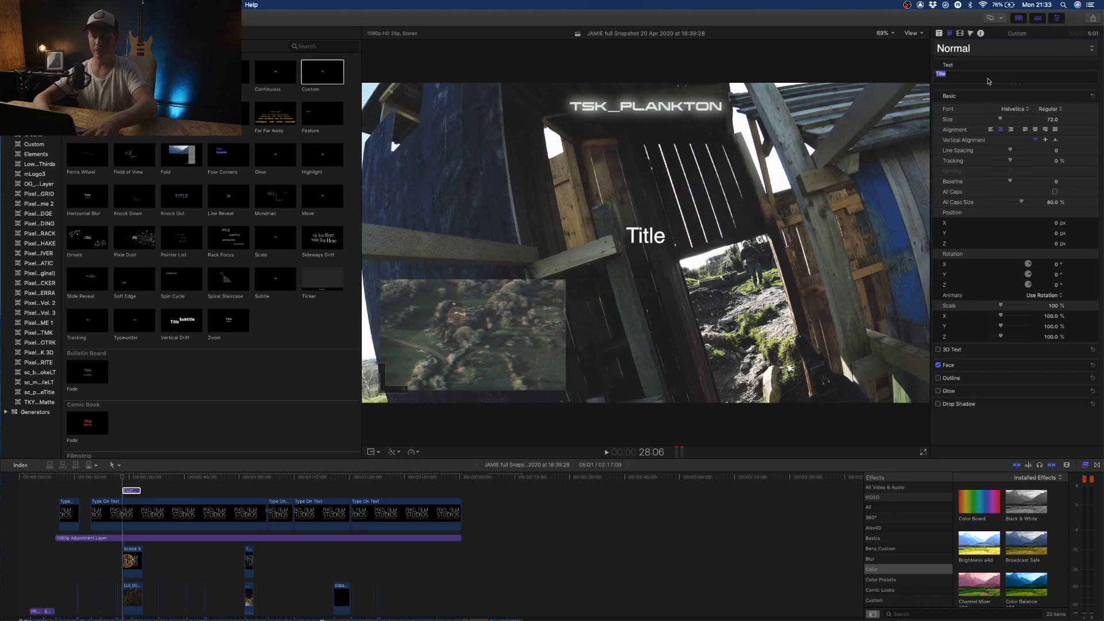
text(TSK)
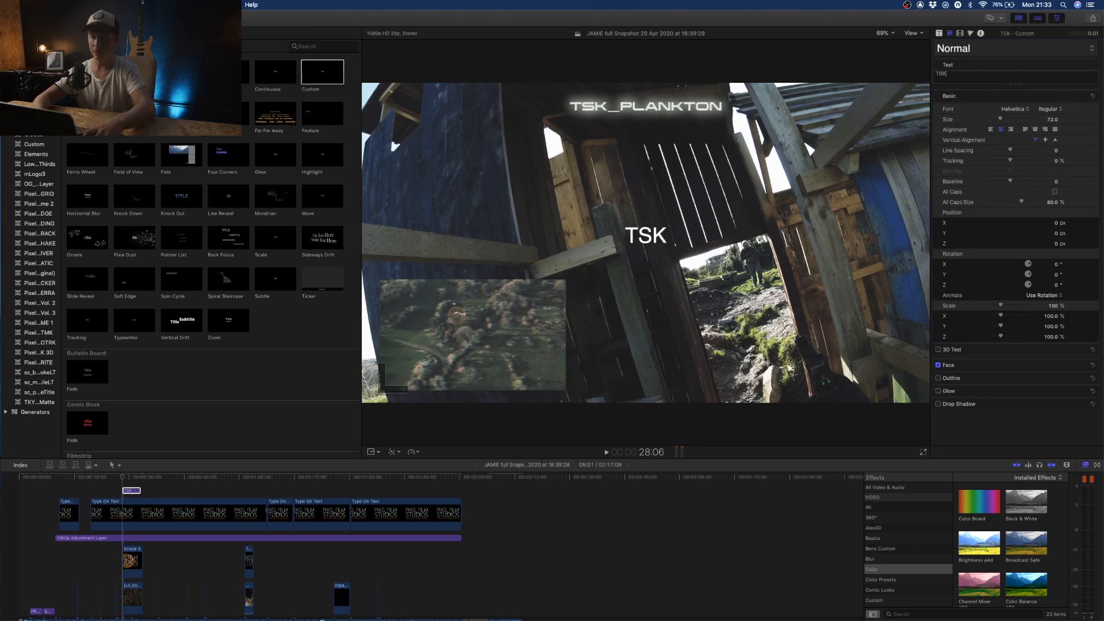
text(_PLANKTON)
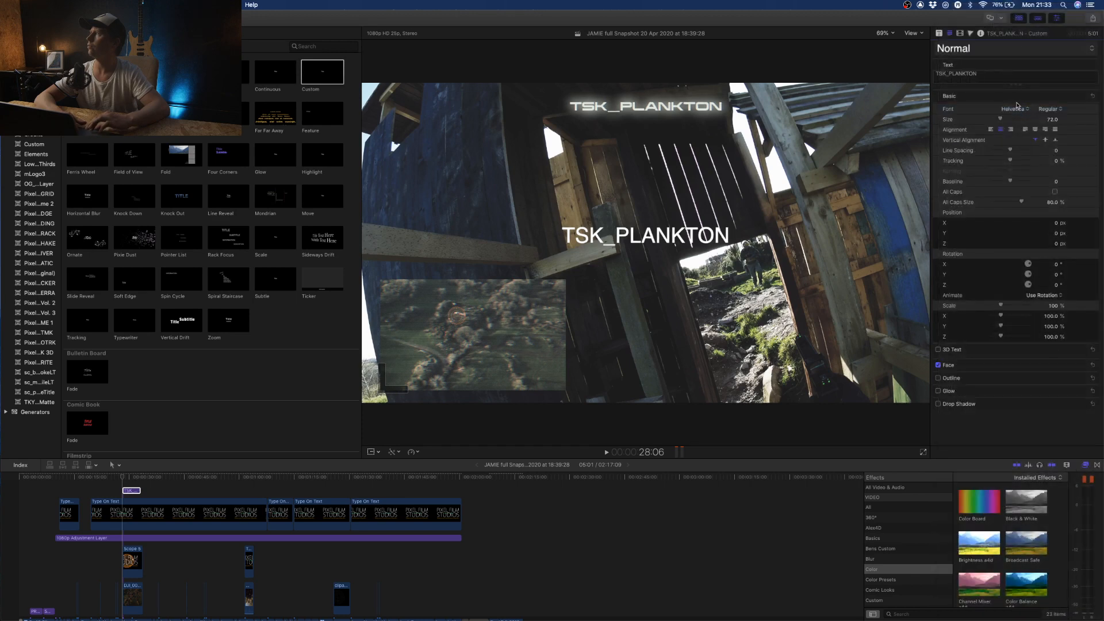
click(1019, 109)
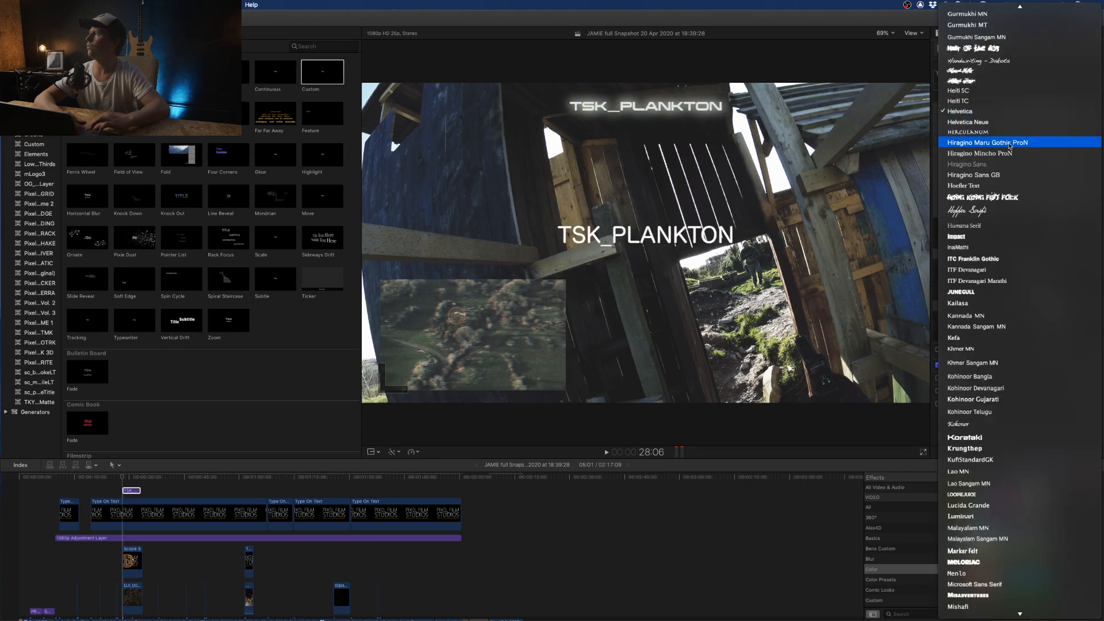
click(994, 439)
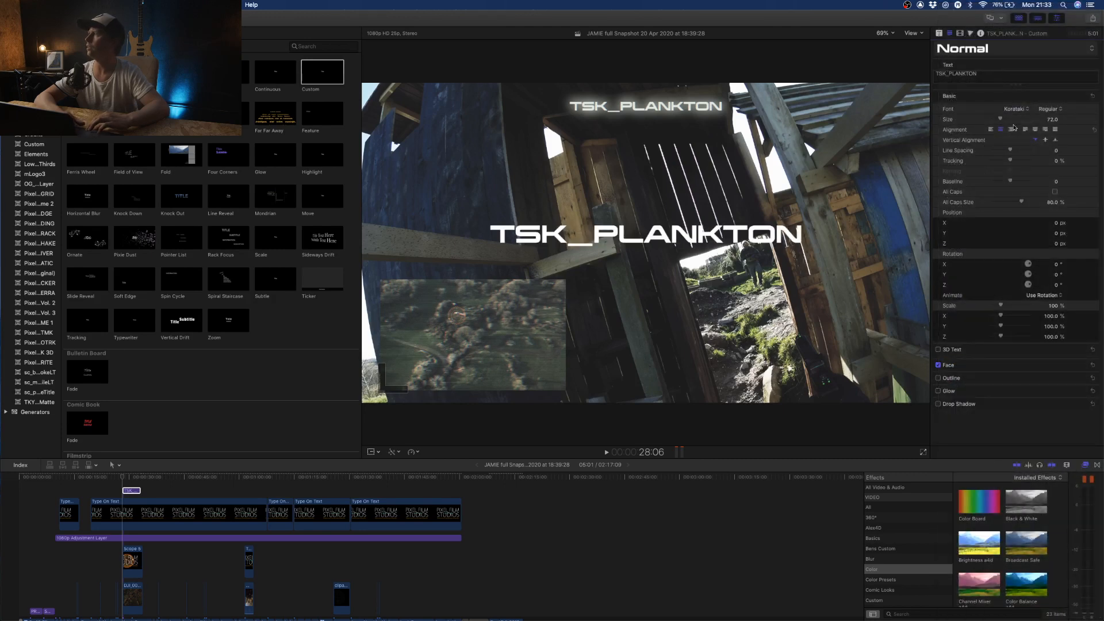
- Reduce the new title's size to 38 and place it just below the existing TSK_PLANKTON title
drag(1001, 119, 998, 121)
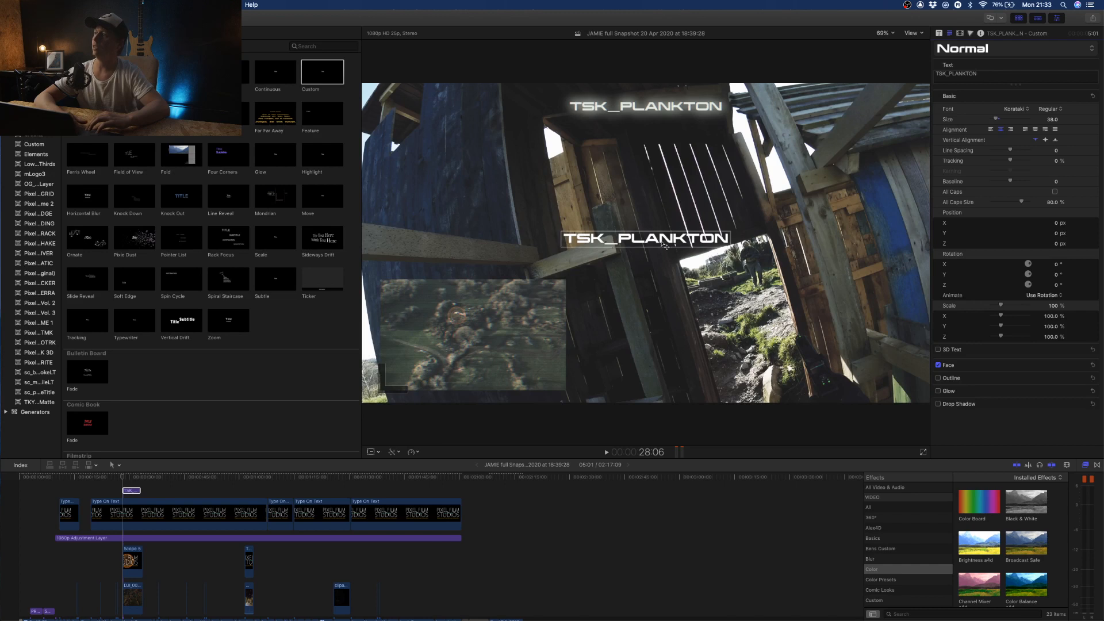
drag(665, 245, 668, 133)
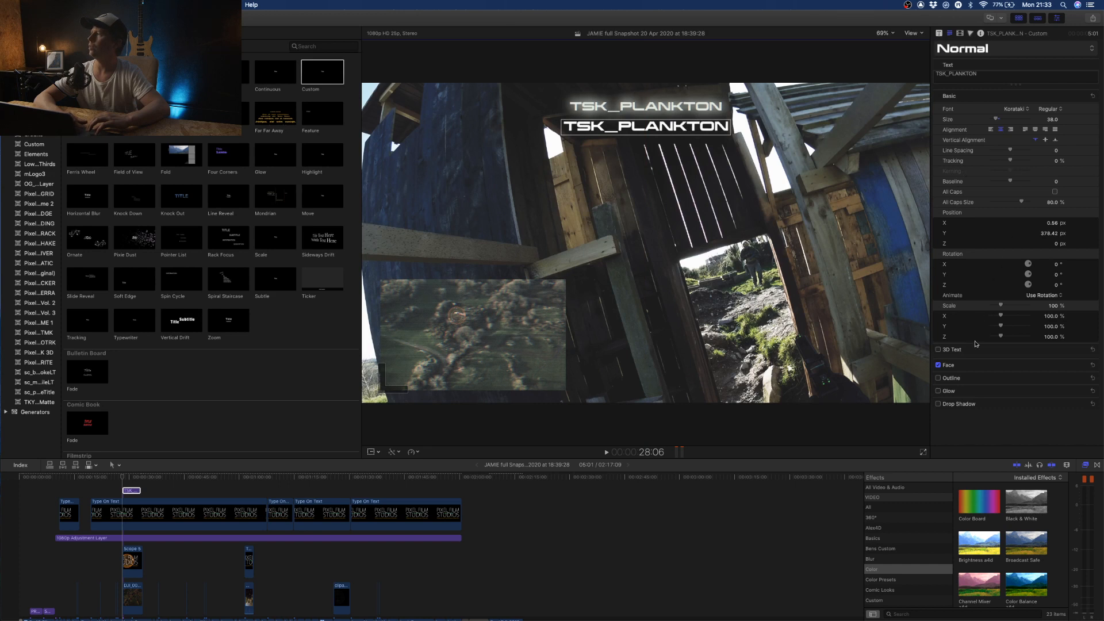
- Give the new title a white glow with a blur of 10 and a radius of 4
click(938, 392)
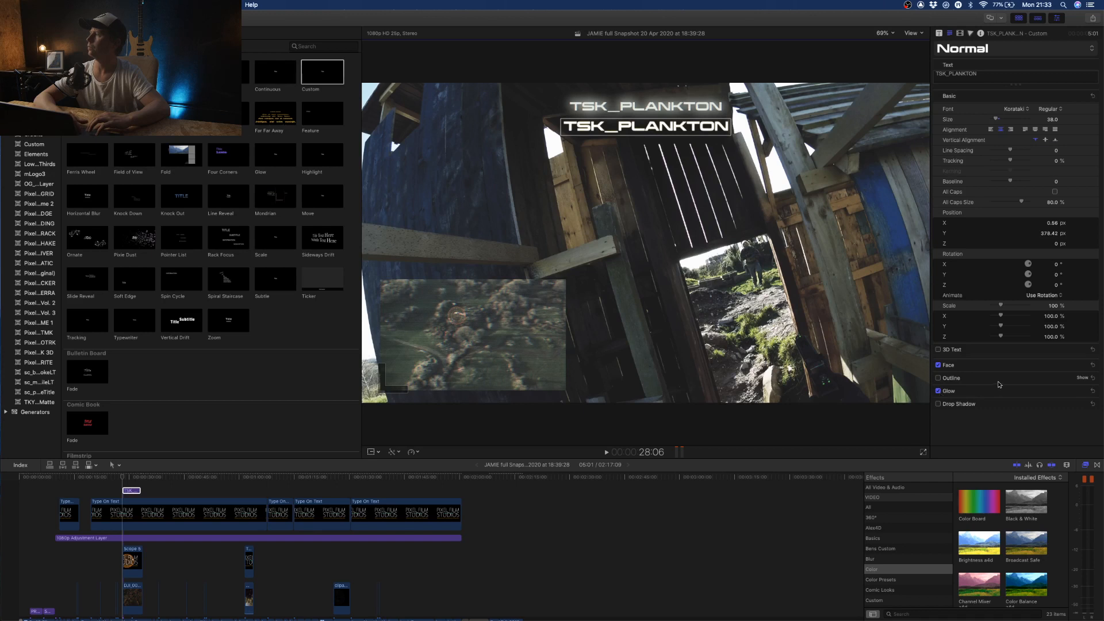
click(1081, 391)
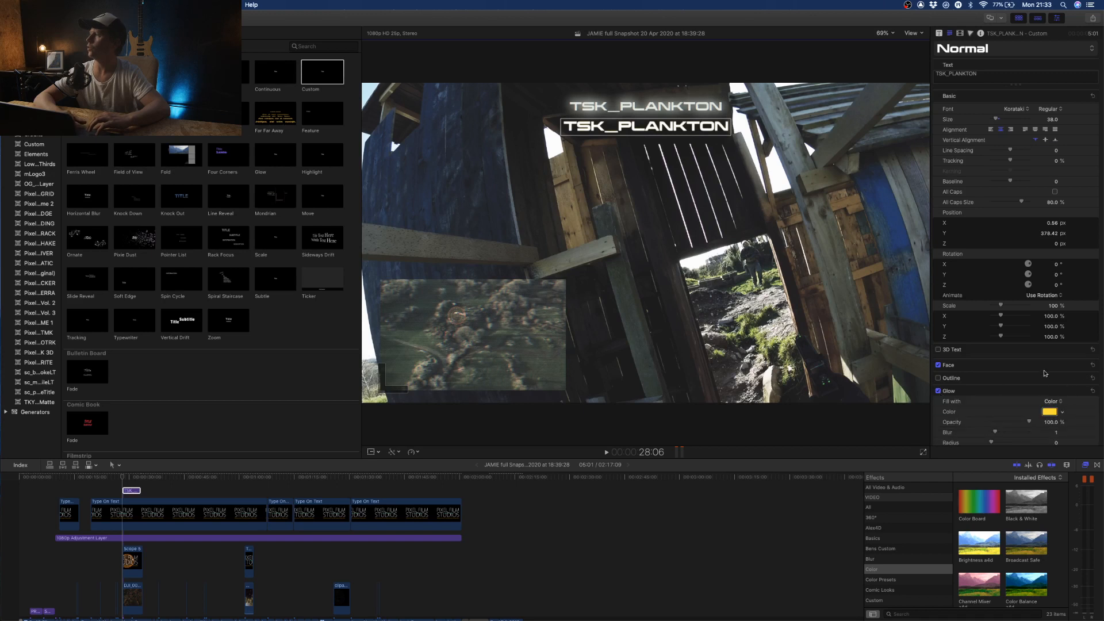
scroll(1082, 365, down, 1)
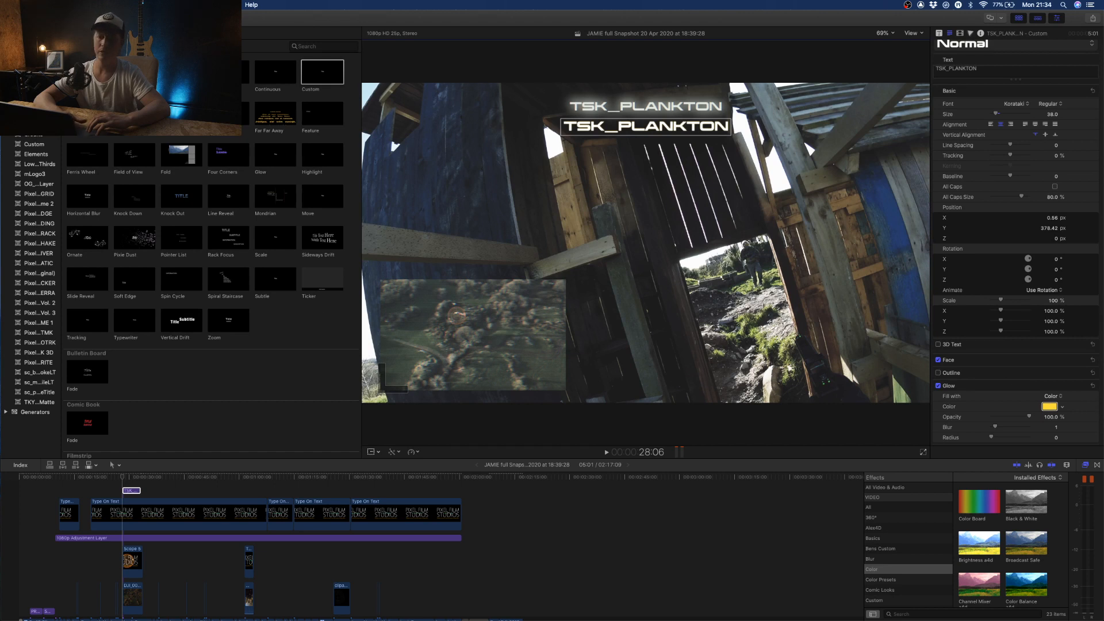
click(121, 75)
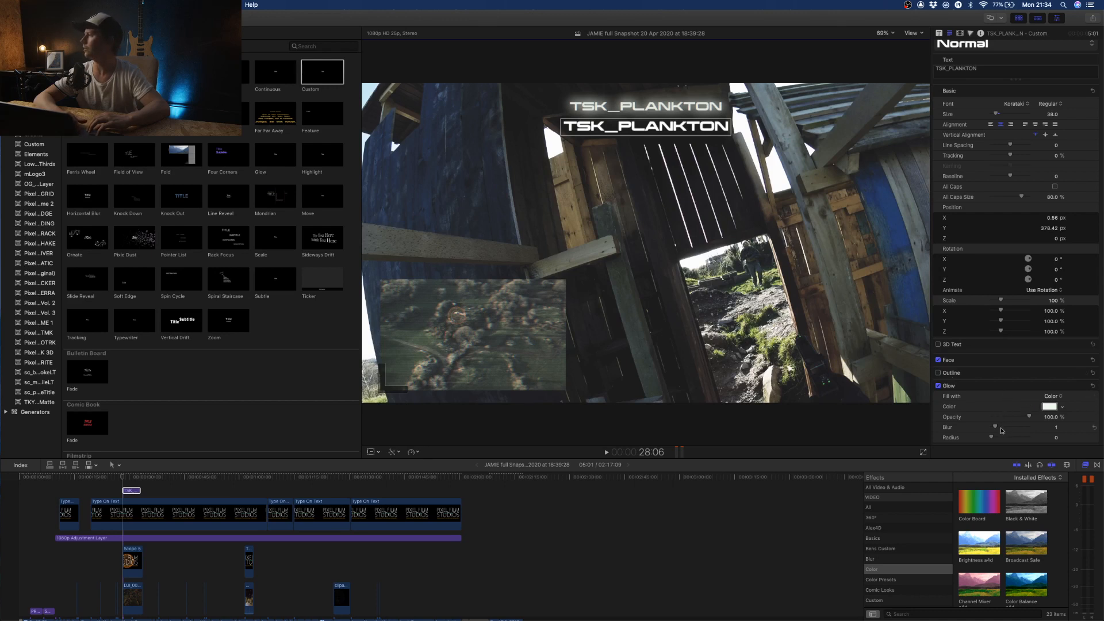
mouse_move(1001, 439)
mouse_down()
mouse_move(1029, 428)
mouse_move(1009, 428)
mouse_up()
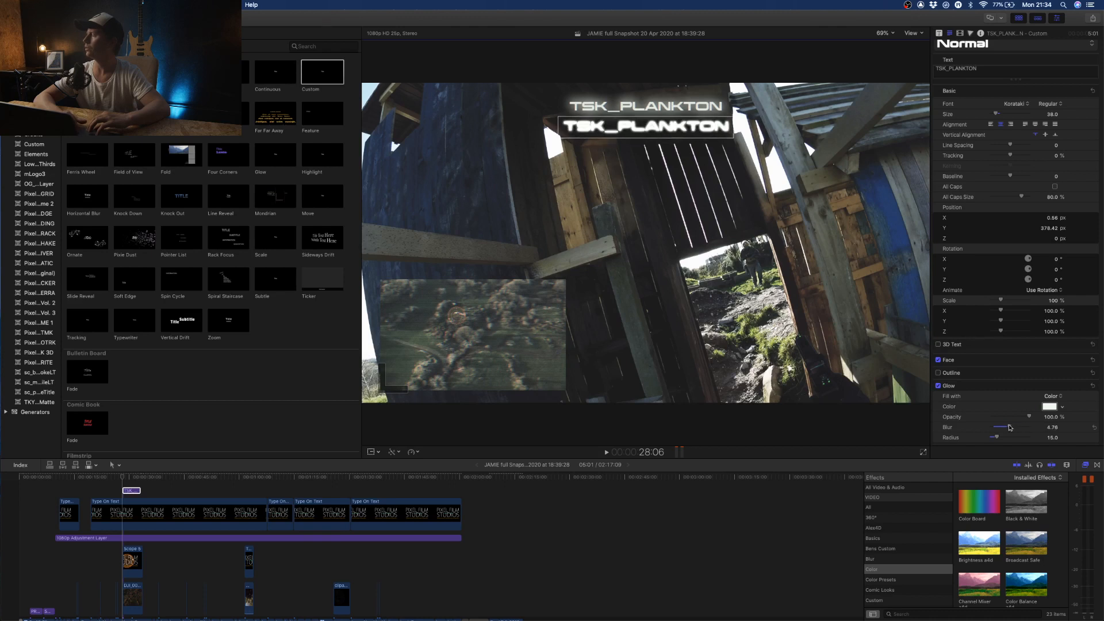
drag(992, 439, 1044, 429)
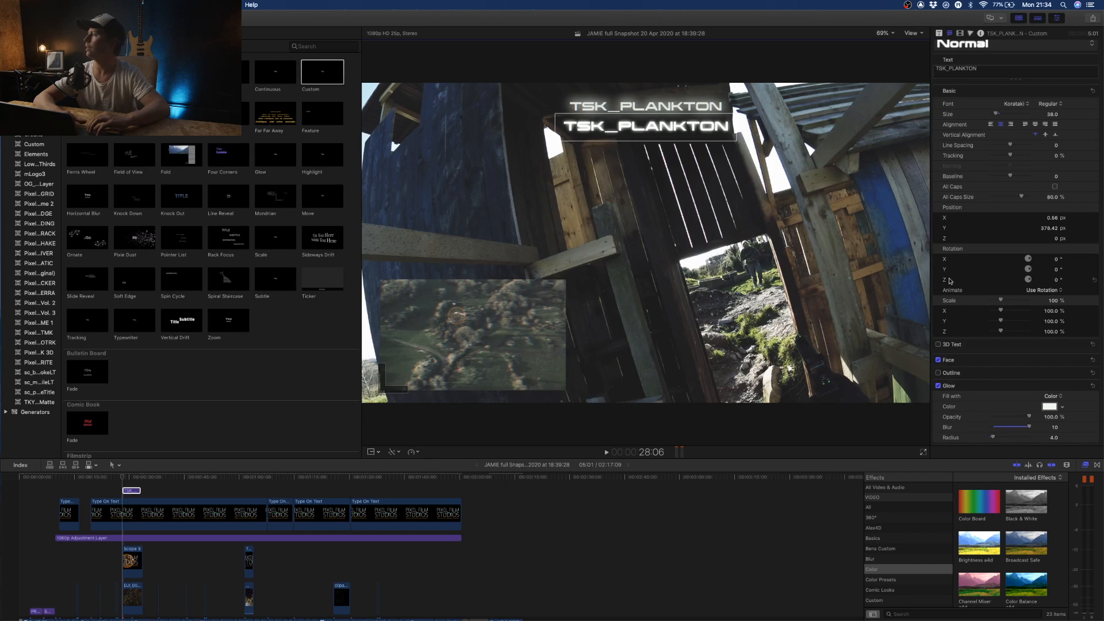
- Turn off the new title's glow and delete the title from the timeline
click(939, 386)
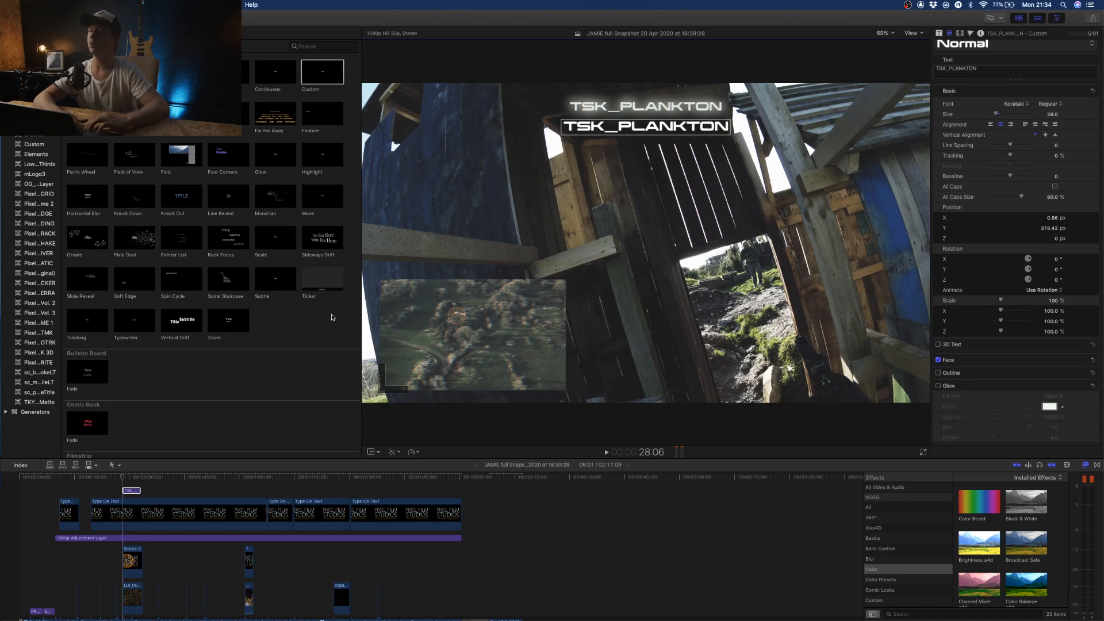
click(132, 492)
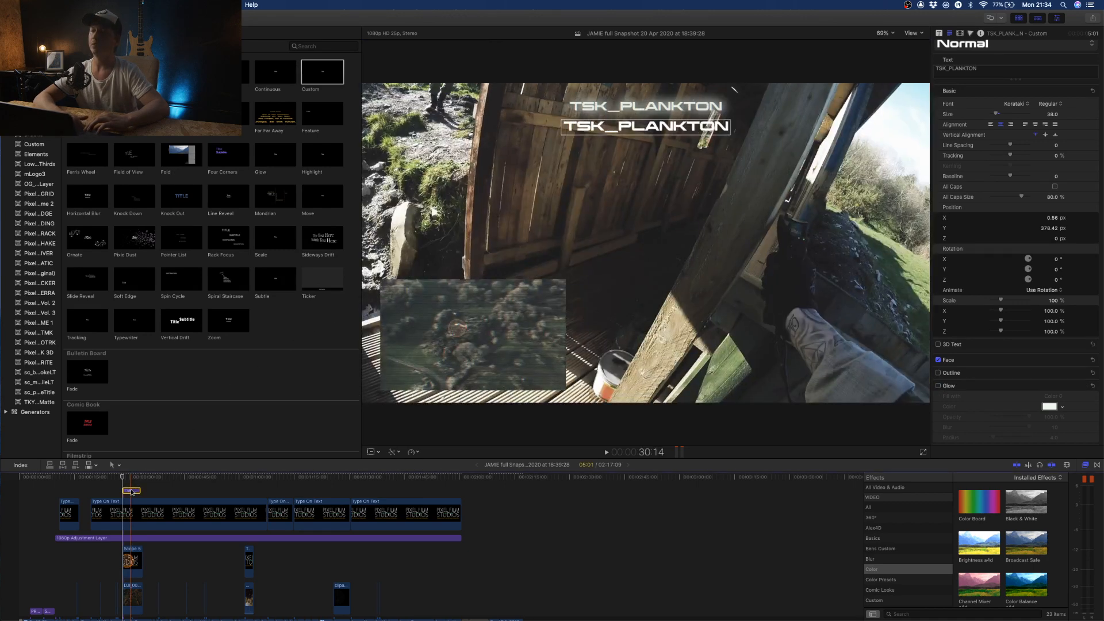
key(Delete)
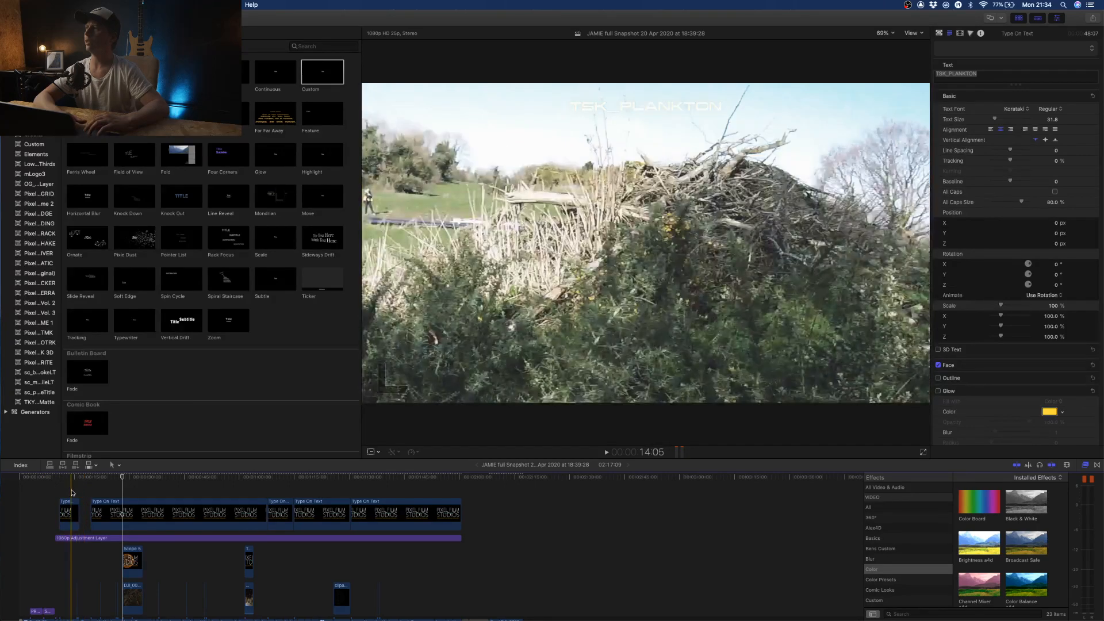
- Open the Ep 12 Clip compound clip at the start of the project to view its layers
click(76, 487)
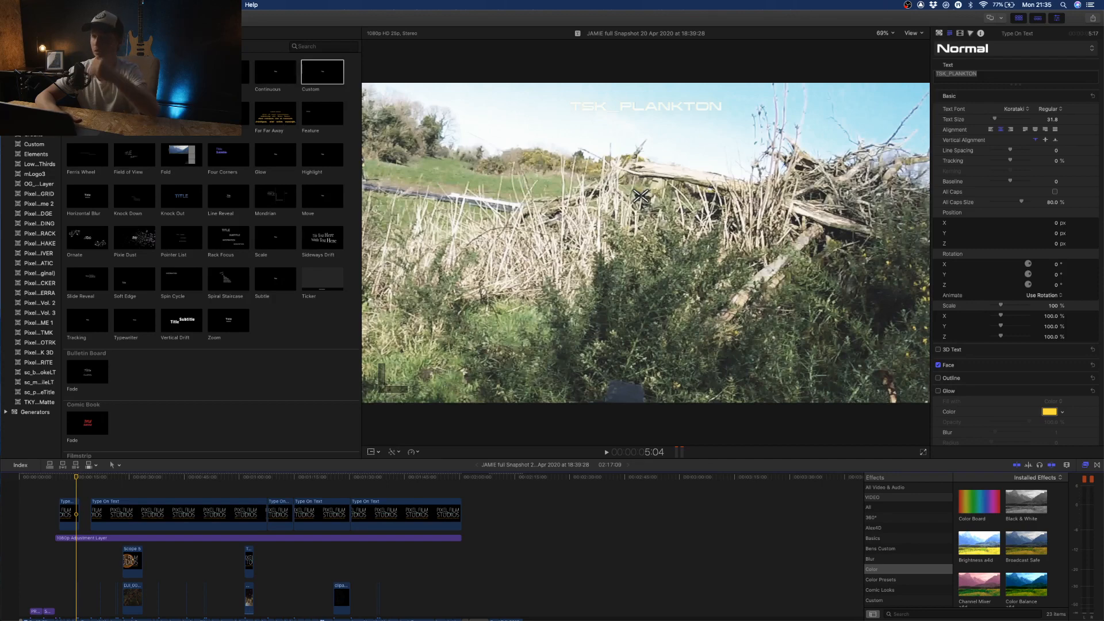
key(super+Tab)
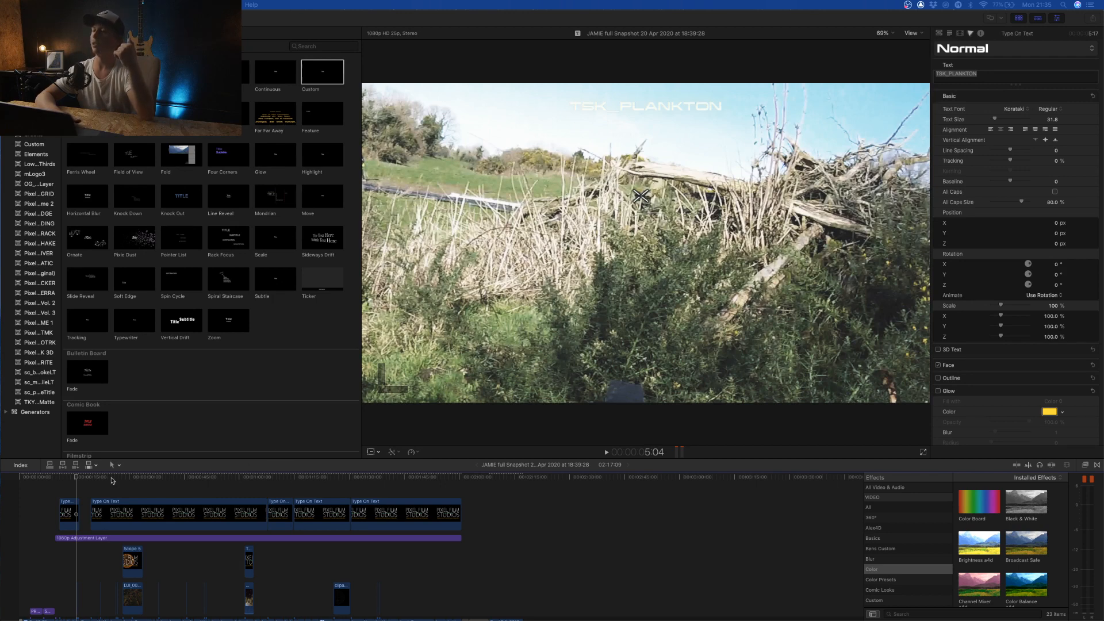
click(31, 486)
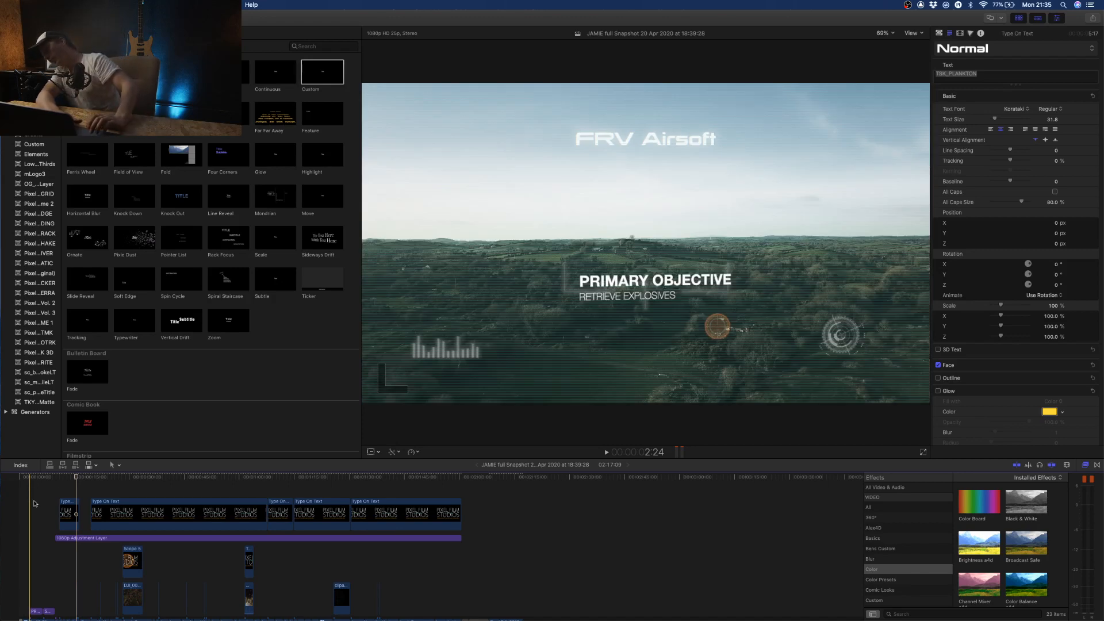
scroll(36, 555, down, 4)
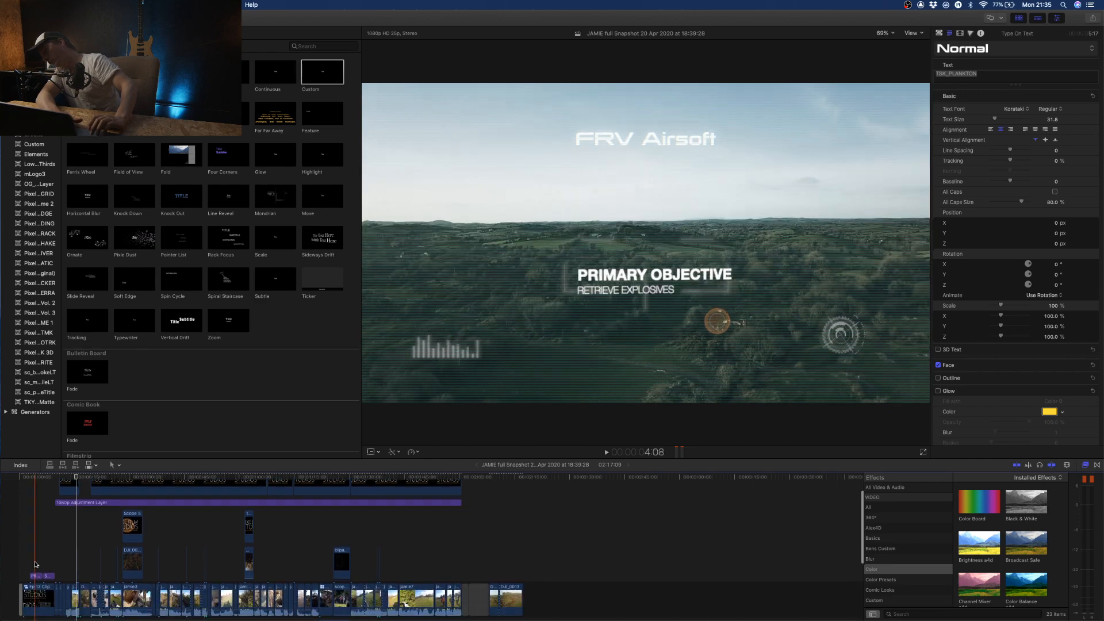
double_click(39, 595)
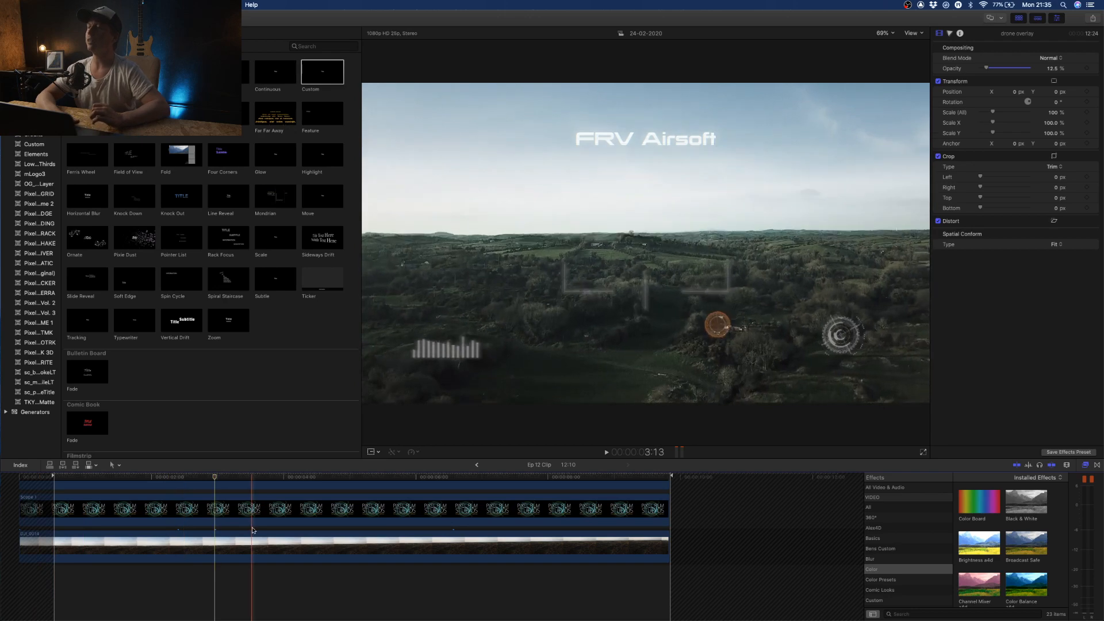
- Disable the Scope 1, Bar Graph, Type On Text, both Scope 5 and drone overlay layers above the drone footage
scroll(259, 529, up, 5)
scroll(325, 527, down, 5)
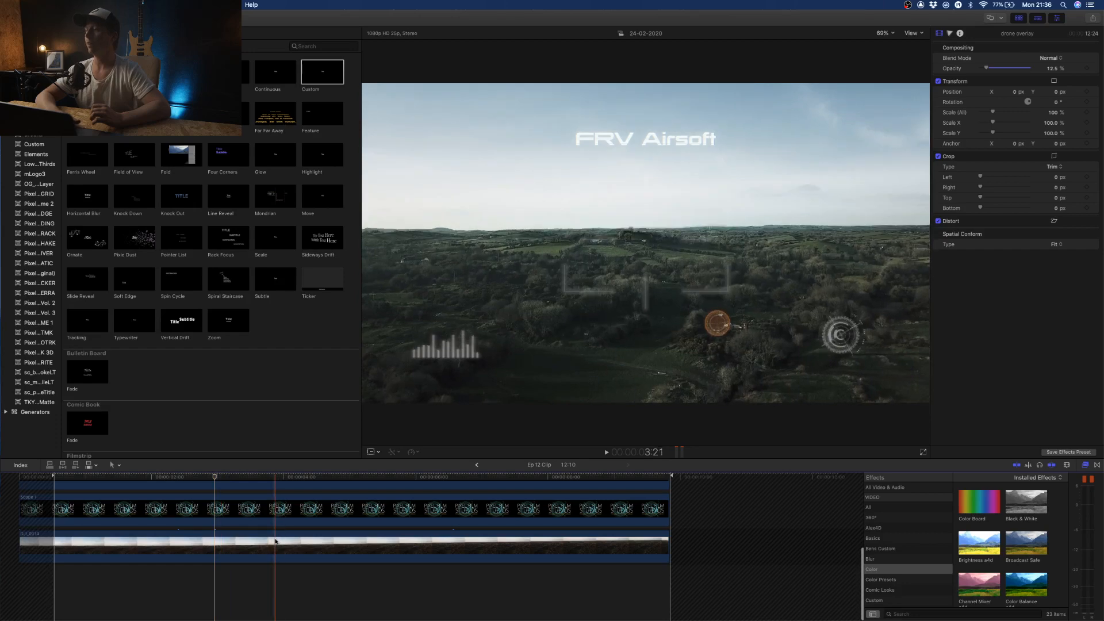
click(339, 509)
scroll(338, 487, up, 3)
click(339, 511)
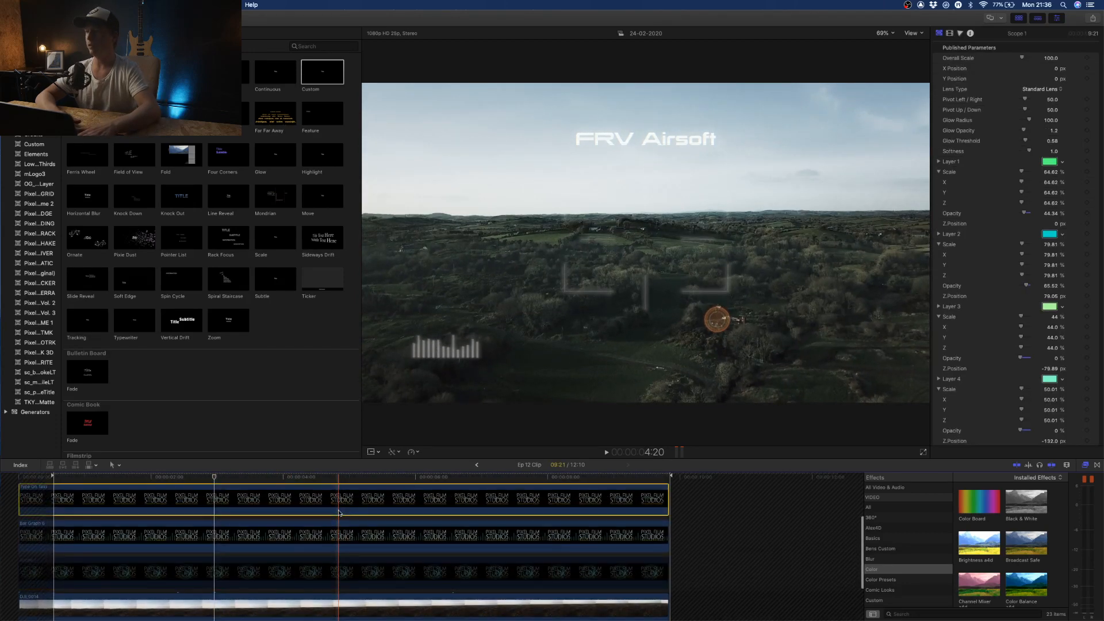
click(338, 541)
scroll(338, 540, up, 3)
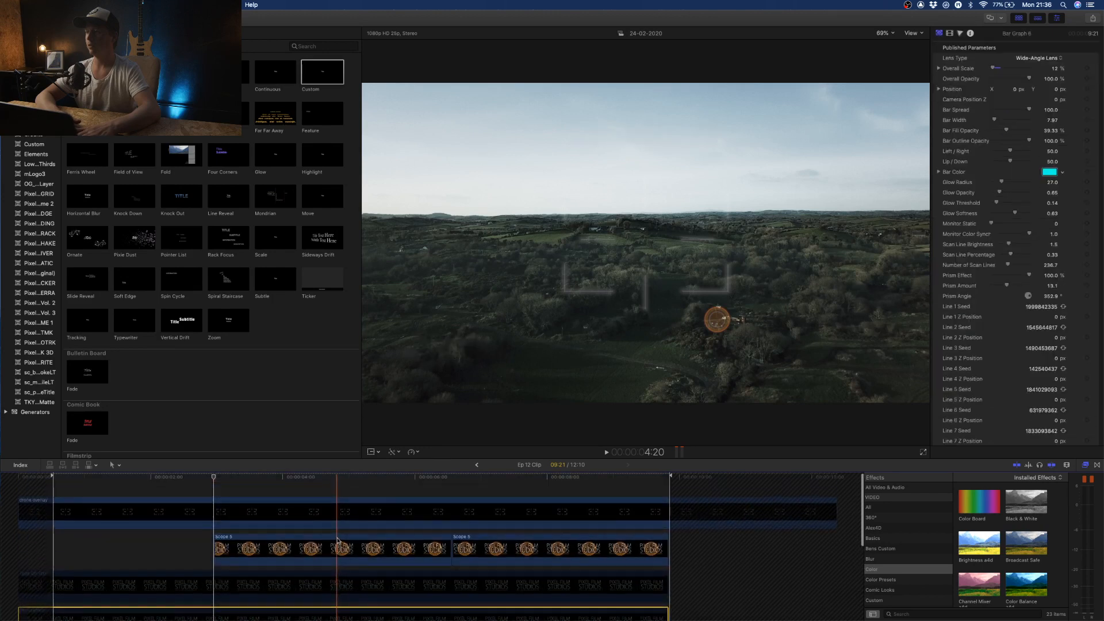
click(338, 541)
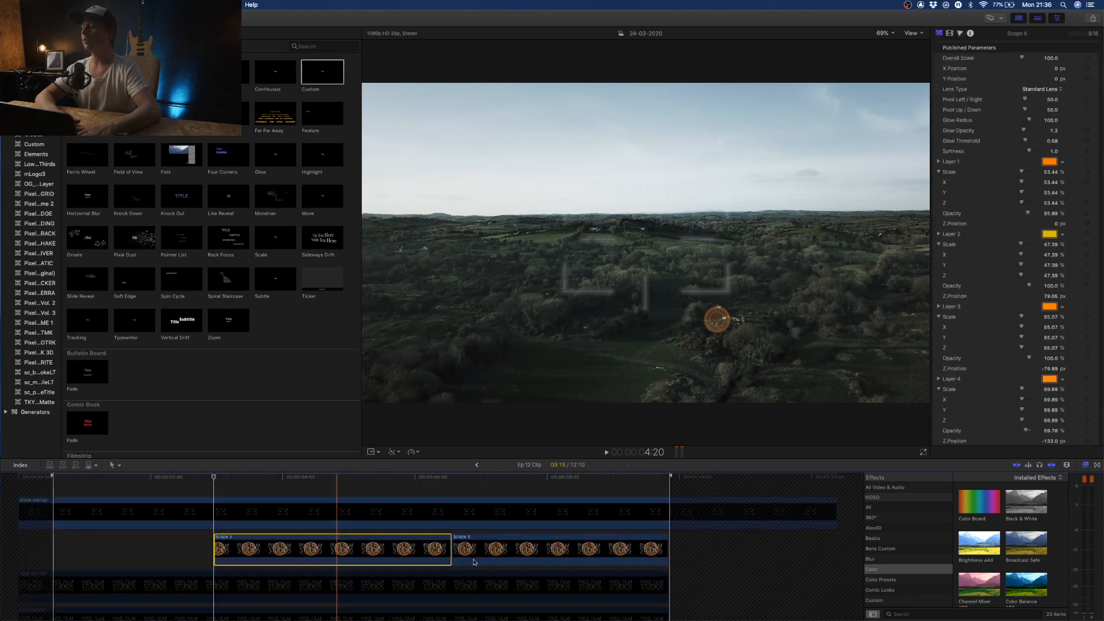
click(472, 562)
click(480, 522)
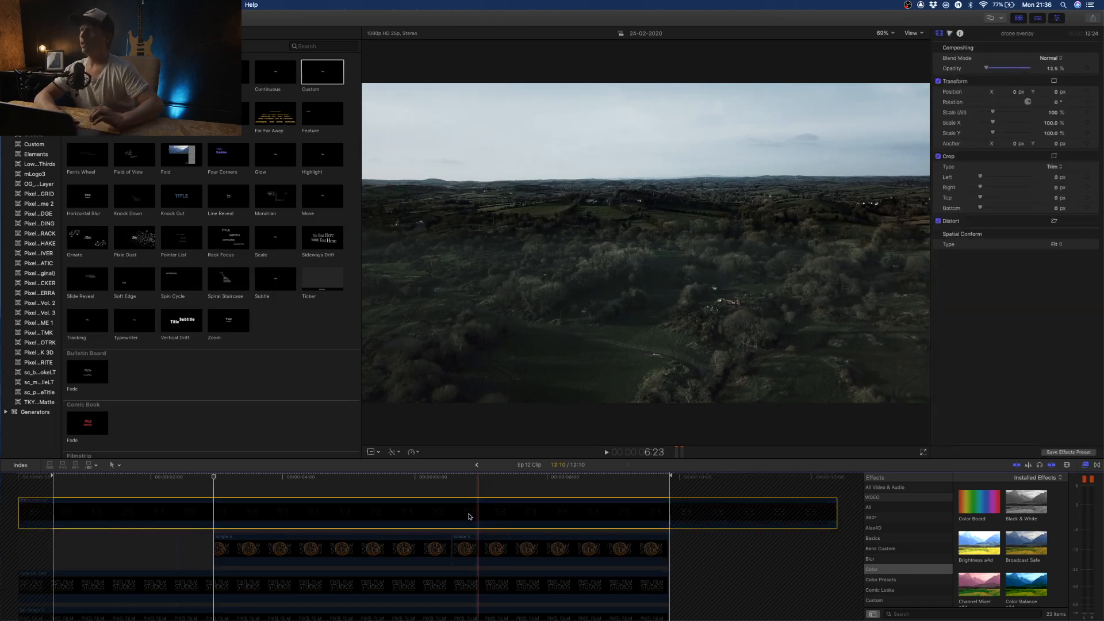
- Select the DJI_0014 drone clip and toggle all its effects to compare the original and graded images
scroll(380, 575, down, 5)
click(377, 583)
click(938, 48)
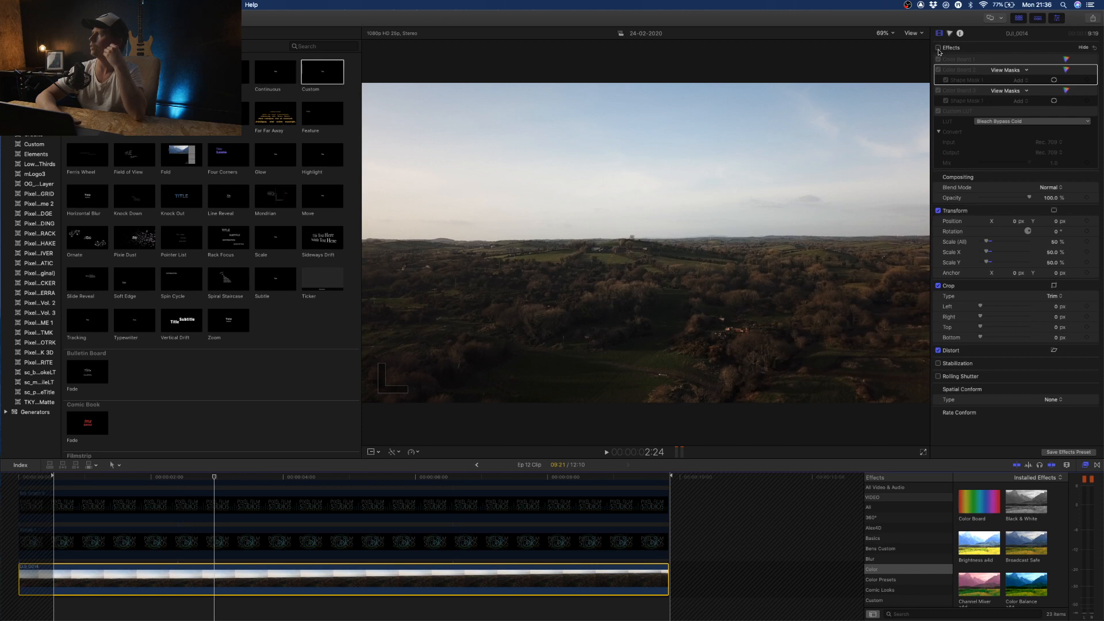
click(938, 49)
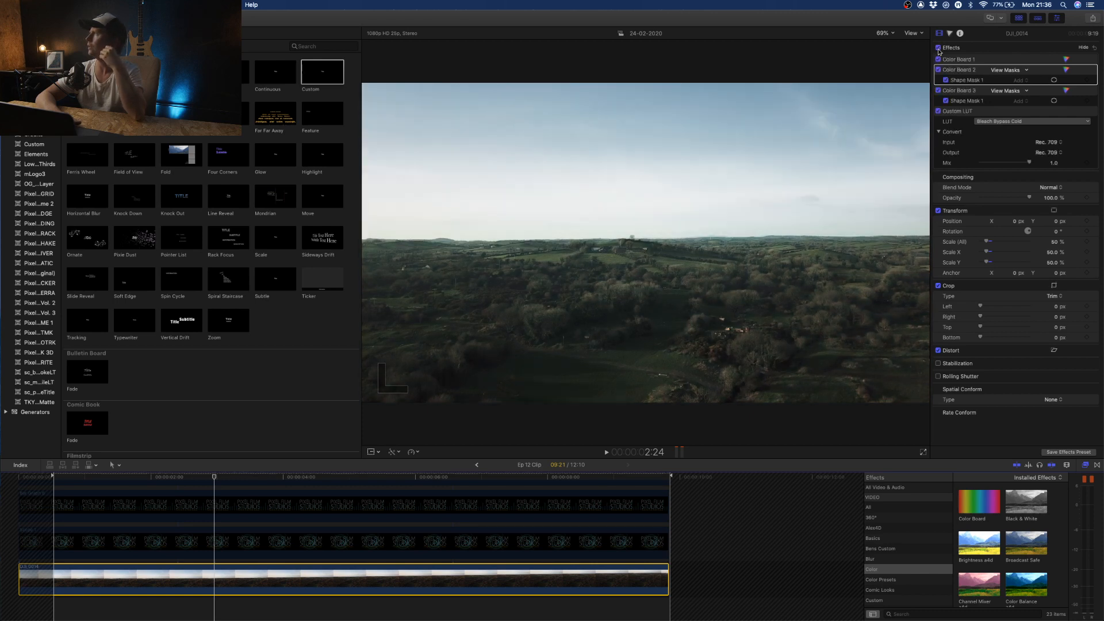
click(939, 49)
click(938, 49)
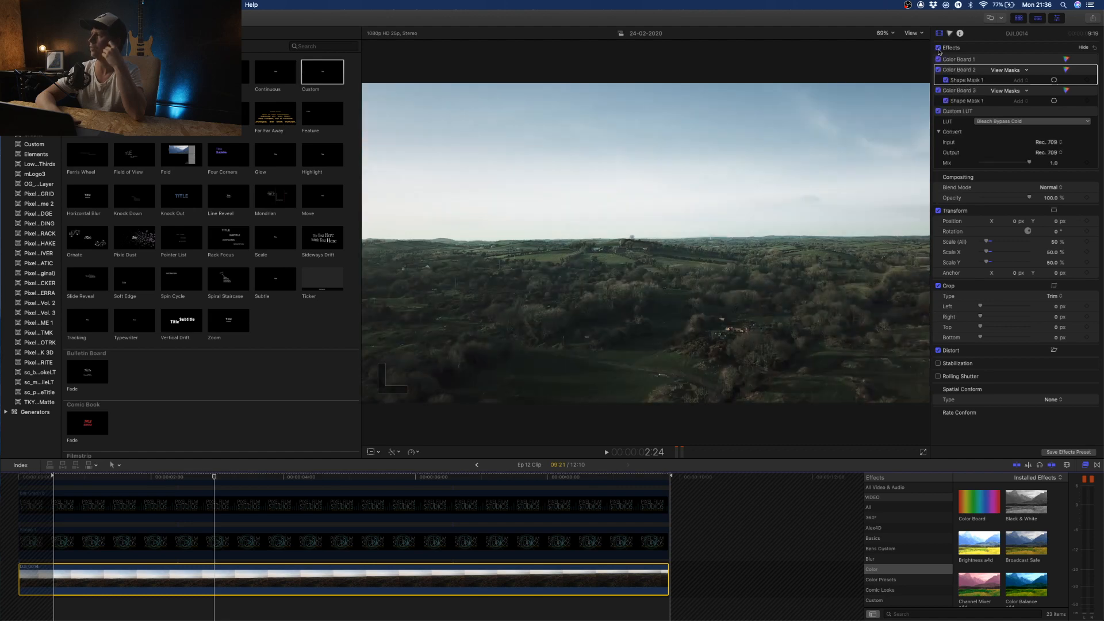
click(939, 49)
click(939, 49)
click(939, 48)
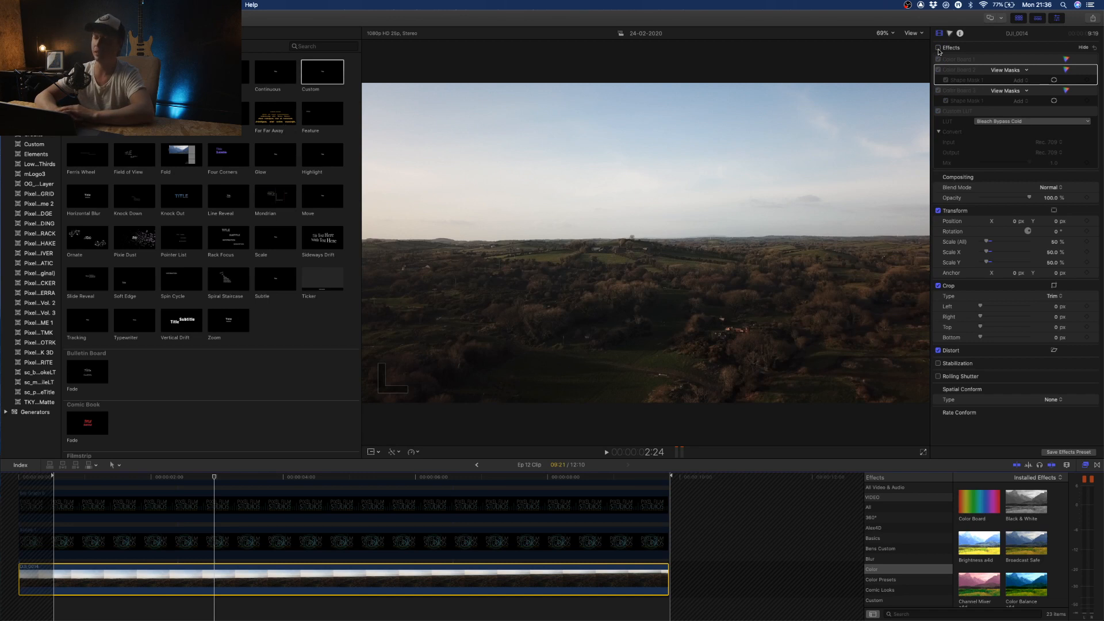
click(939, 48)
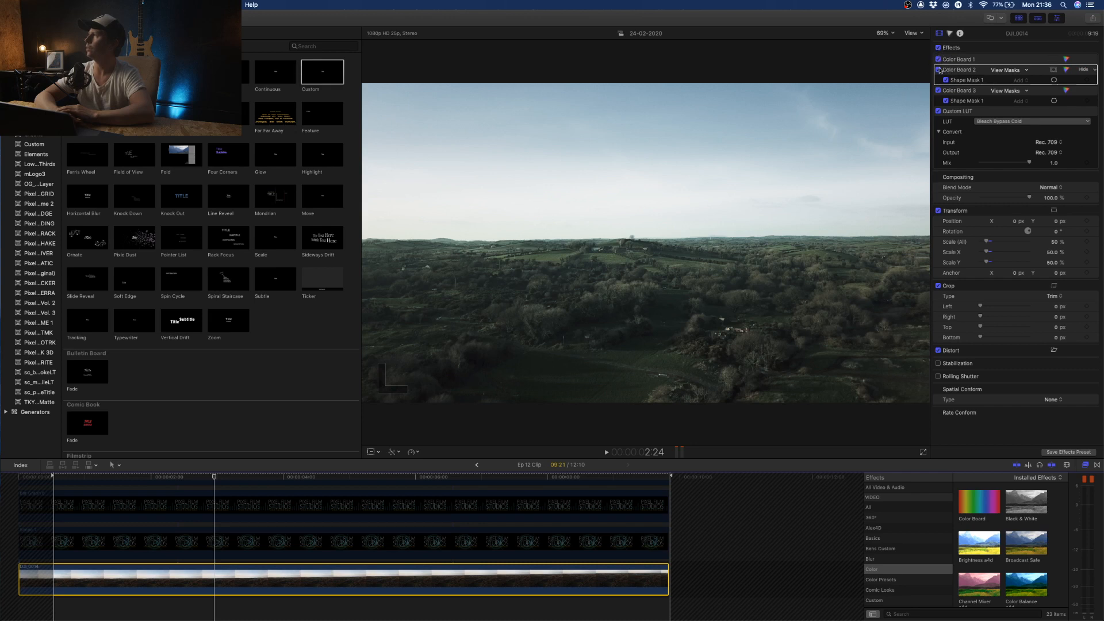
- Switch Color Board 2 off and on to compare its effect on the drone clip's sky
click(939, 70)
click(939, 70)
click(939, 70)
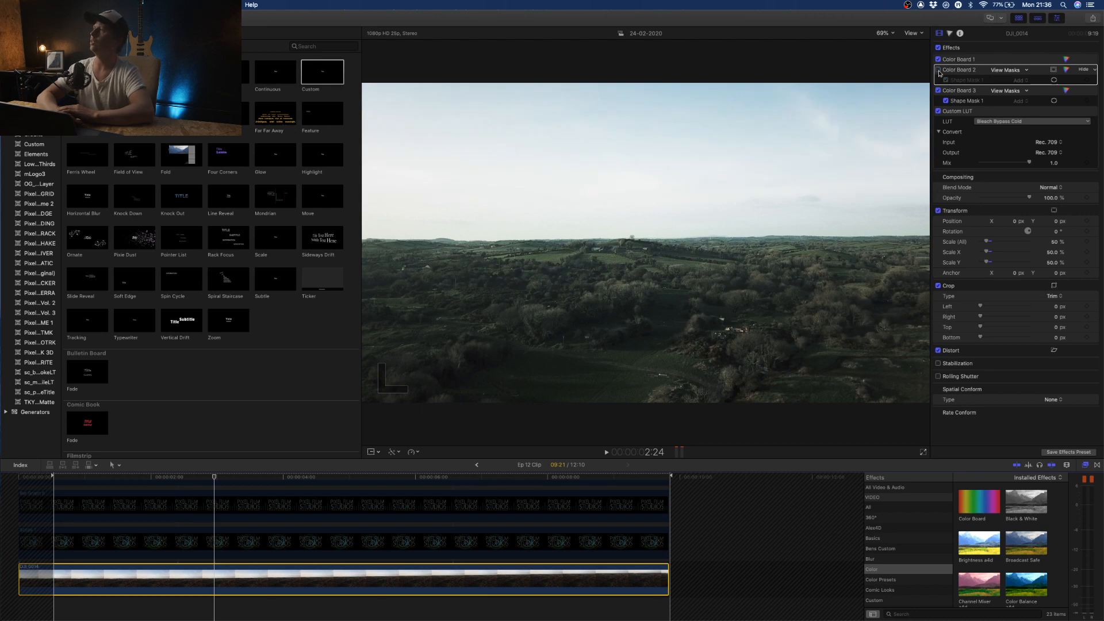
click(939, 70)
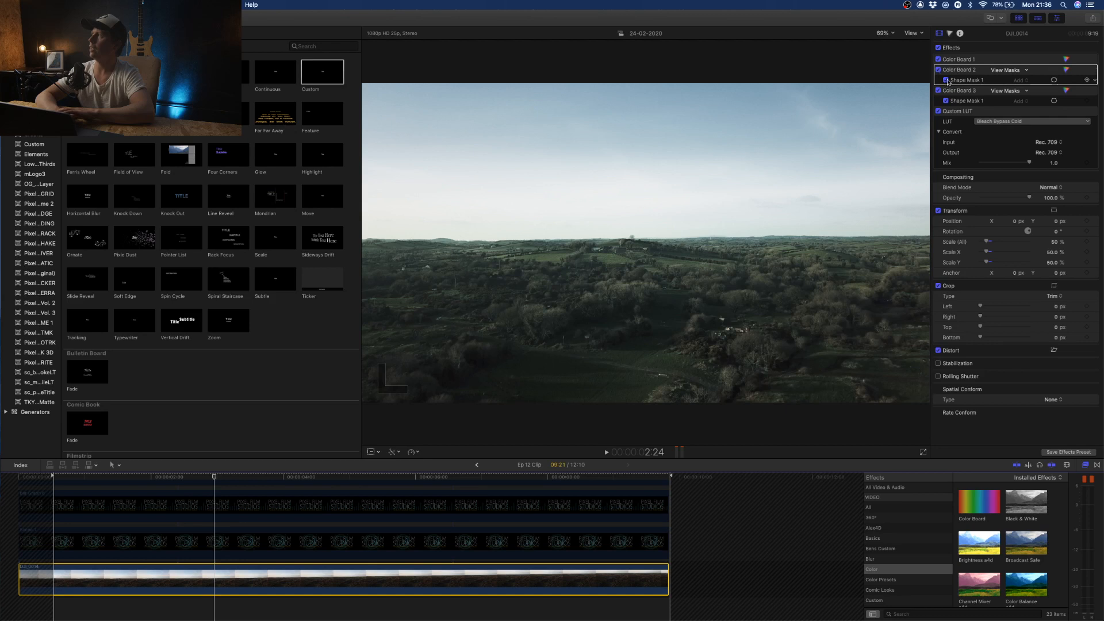
- Turn off Color Board 2's shape mask, Color Board 3 and the Custom LUT on the drone clip
click(946, 80)
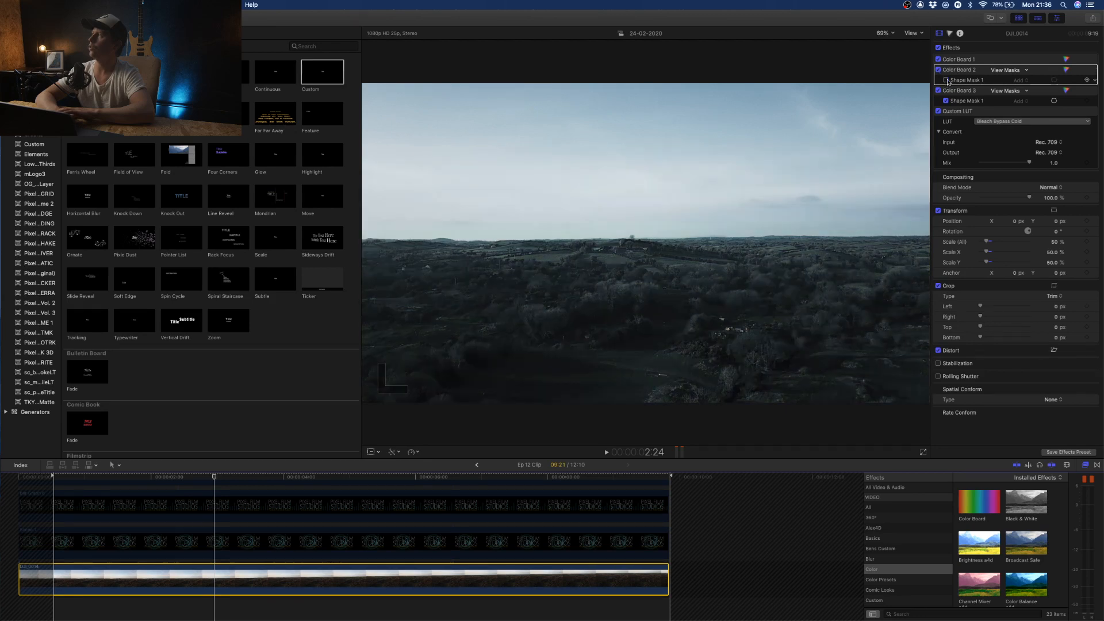
click(938, 90)
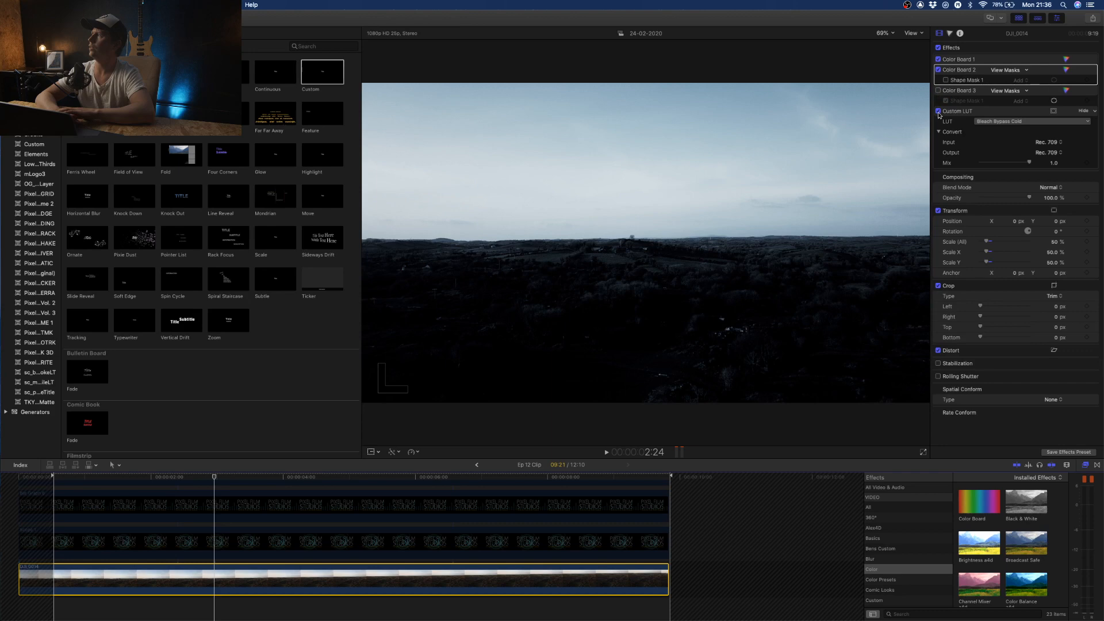
click(939, 111)
- Toggle Color Board 2 repeatedly to compare its unmasked grade across the whole drone image
click(938, 70)
click(939, 70)
click(939, 70)
click(939, 70)
click(939, 70)
click(939, 70)
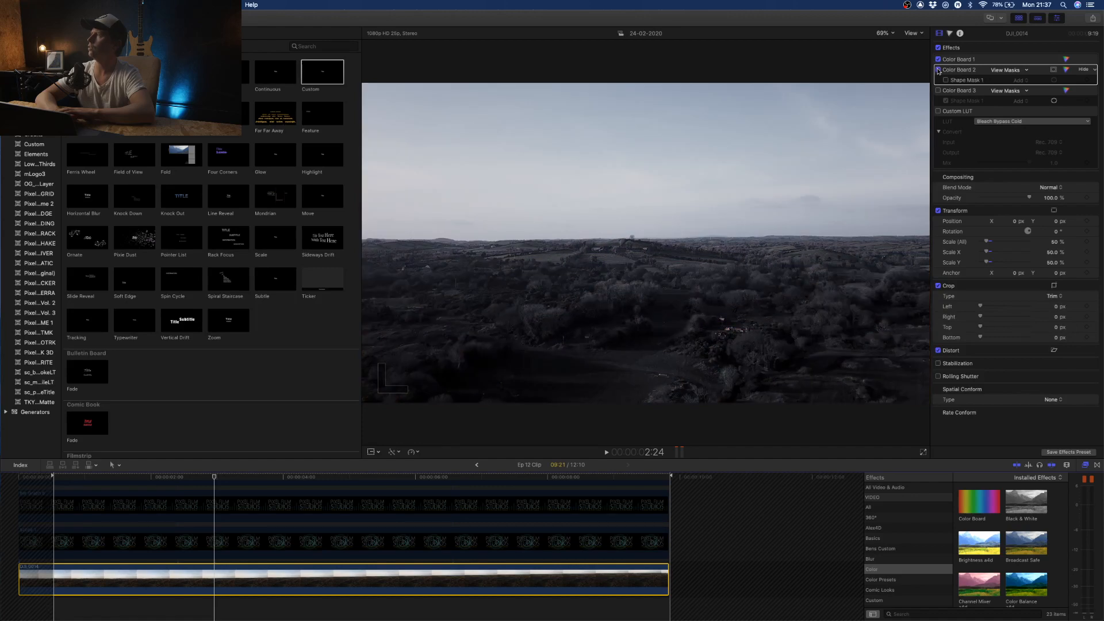
click(938, 70)
click(938, 69)
- Turn Color Board 2's shape mask back on and toggle the correction to compare its masked grade
click(946, 81)
click(946, 81)
click(939, 70)
click(939, 69)
click(940, 70)
click(940, 71)
click(940, 70)
click(940, 71)
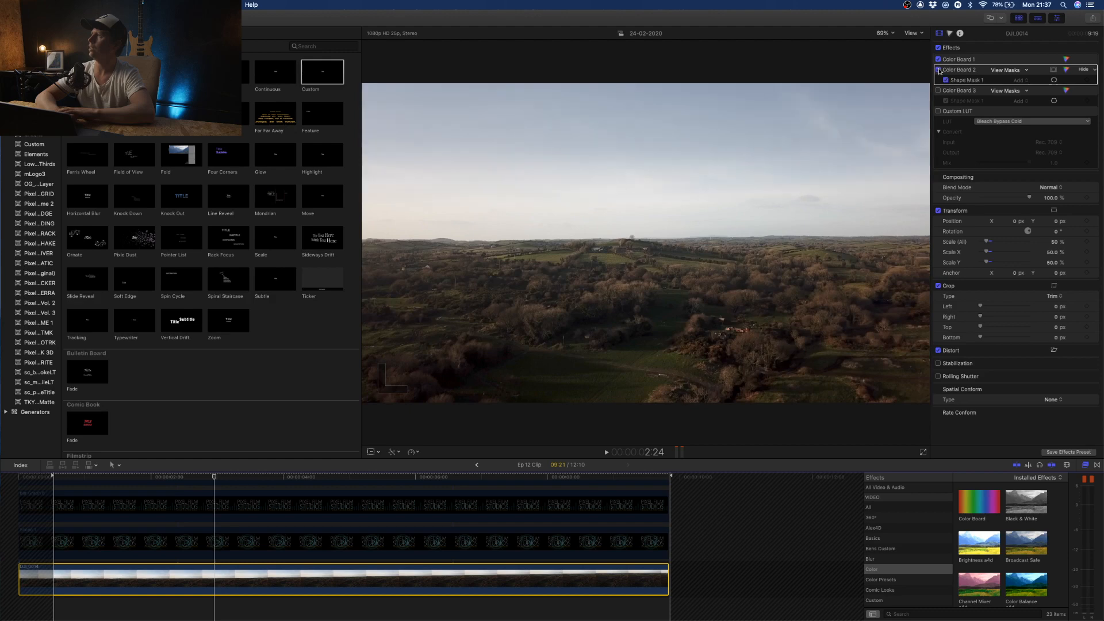
- Compare the drone clip with Color Board 3 off and on, and re-enable Color Board 3 and the Custom LUT
click(938, 90)
click(939, 90)
click(938, 90)
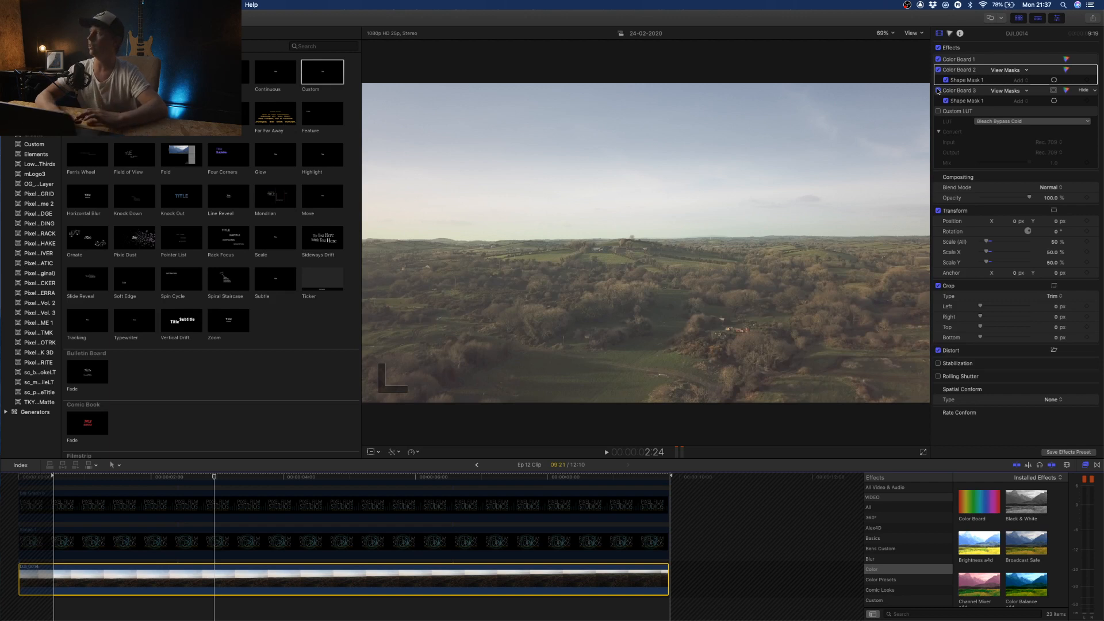
click(938, 111)
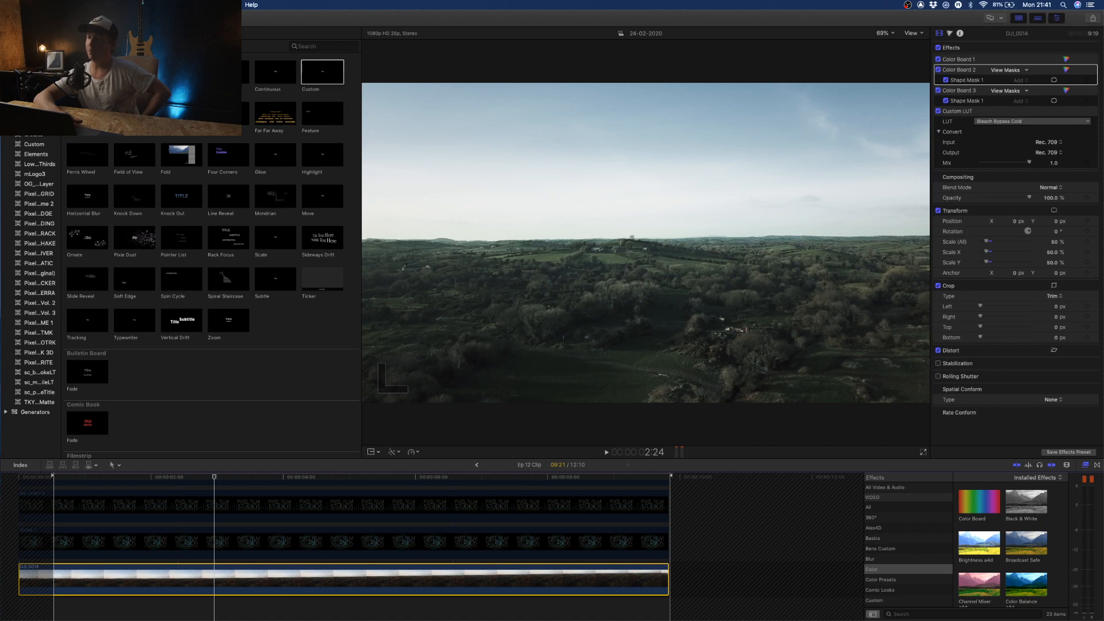
- Re-enable the Scope 1, Bar Graph, Type On Text, both Scope 5 and drone overlay layers above the drone clip
click(478, 543)
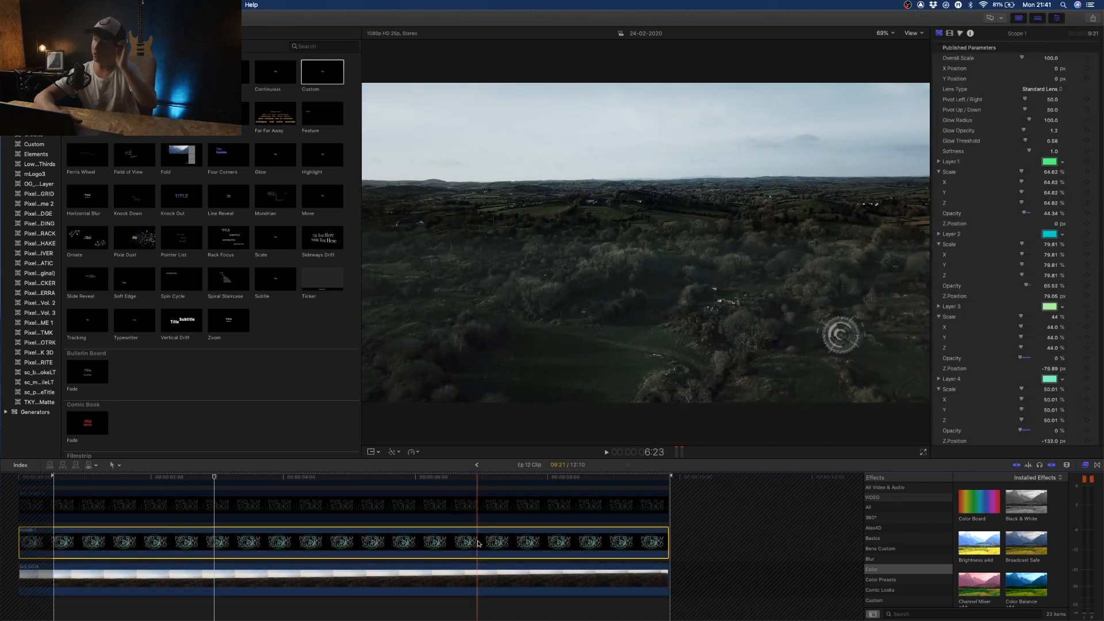
click(499, 519)
key(v)
scroll(499, 518, up, 2)
click(505, 498)
scroll(505, 498, up, 2)
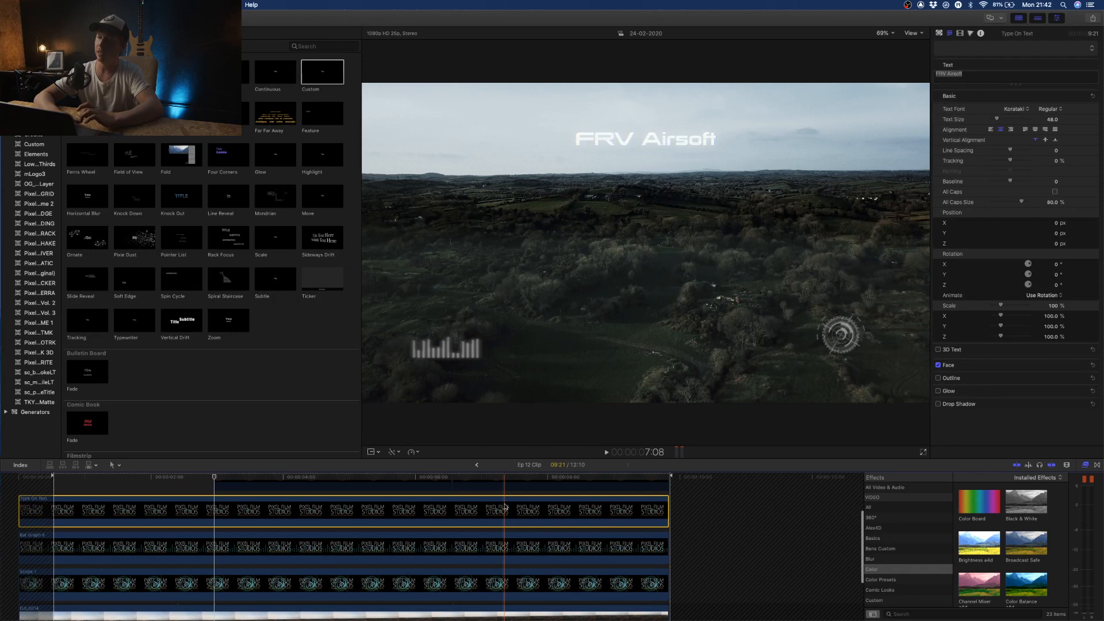
click(506, 497)
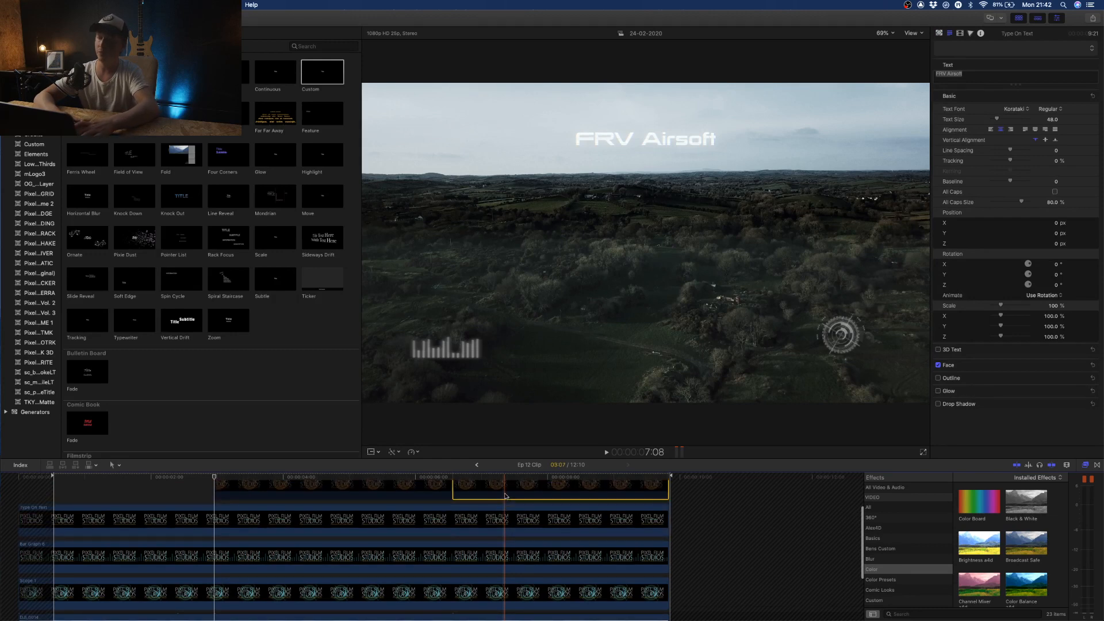
scroll(505, 496, up, 2)
click(407, 513)
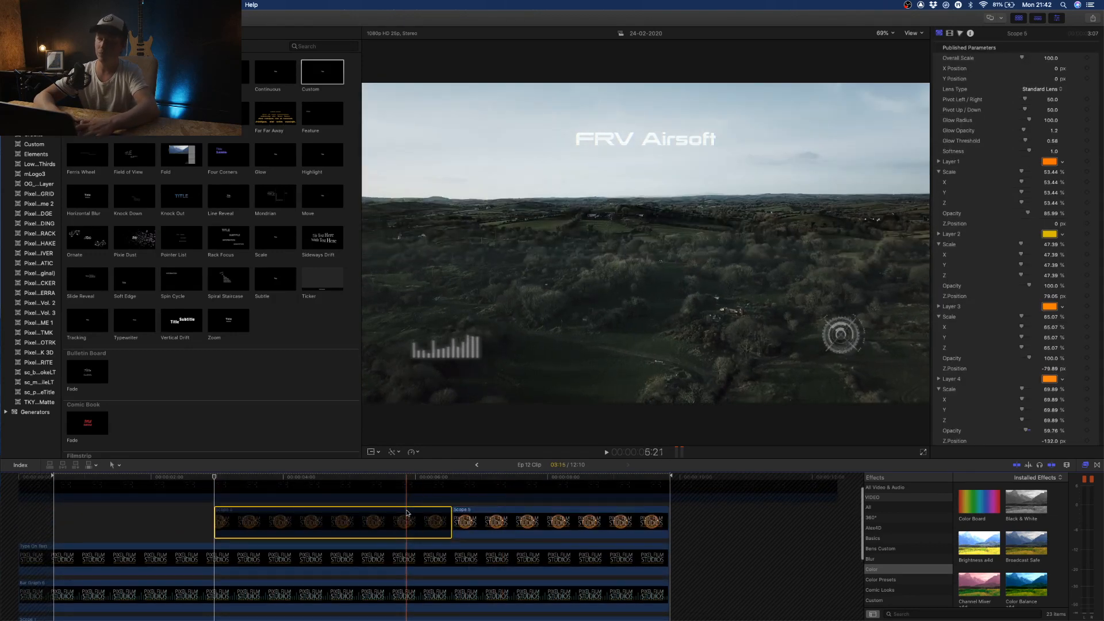
scroll(407, 513, up, 2)
click(416, 507)
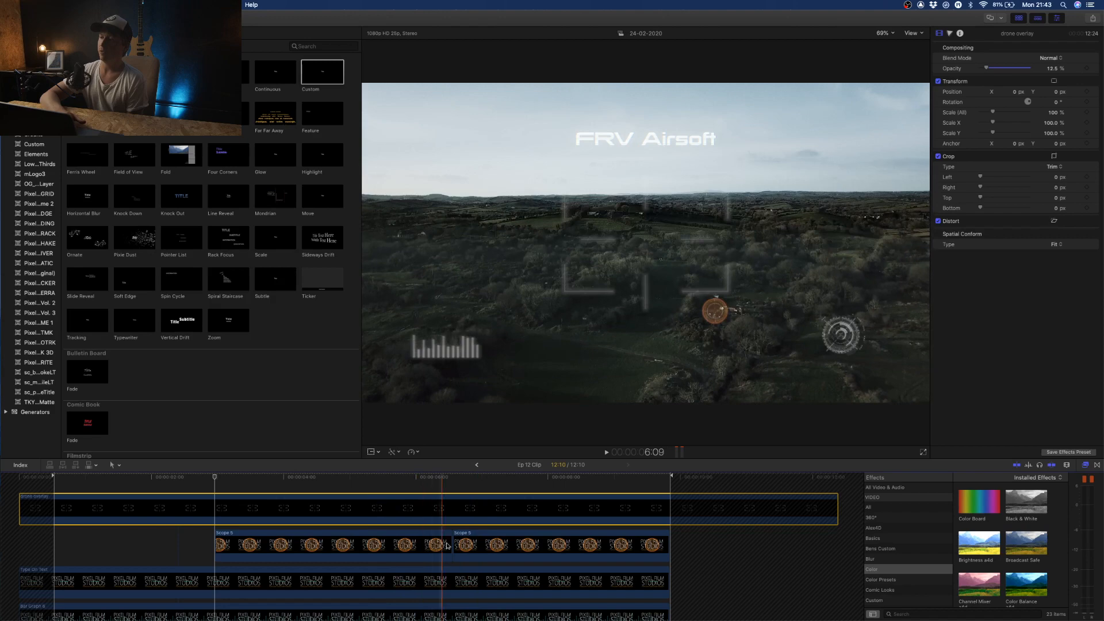
- Examine the first Scope 5 clip's video properties, including its color correction, opacity and keyframed transform
click(426, 544)
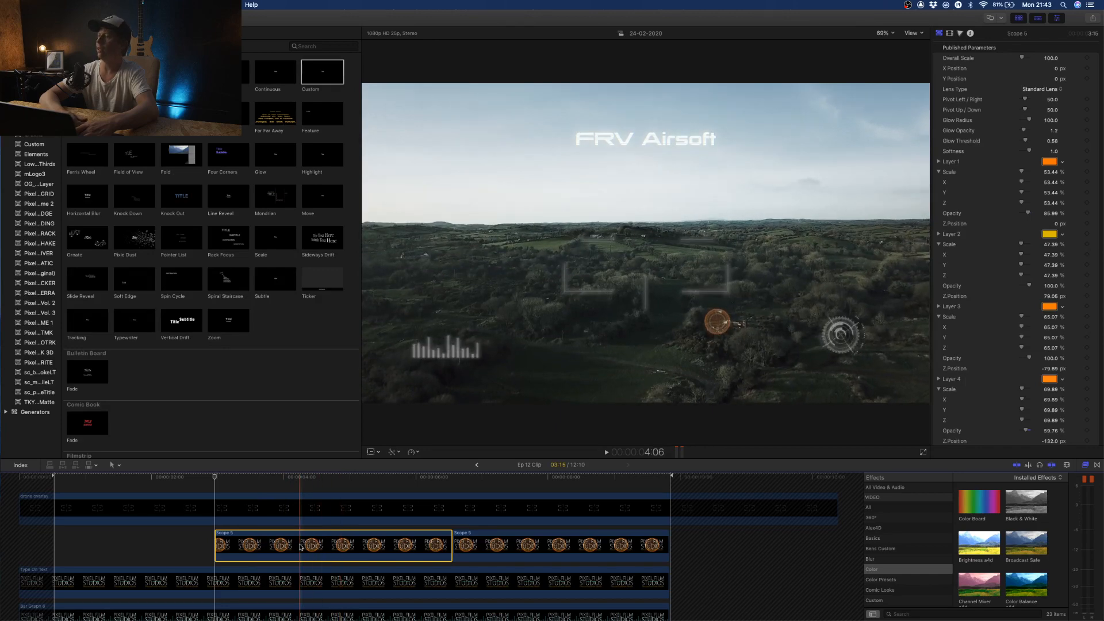
click(950, 33)
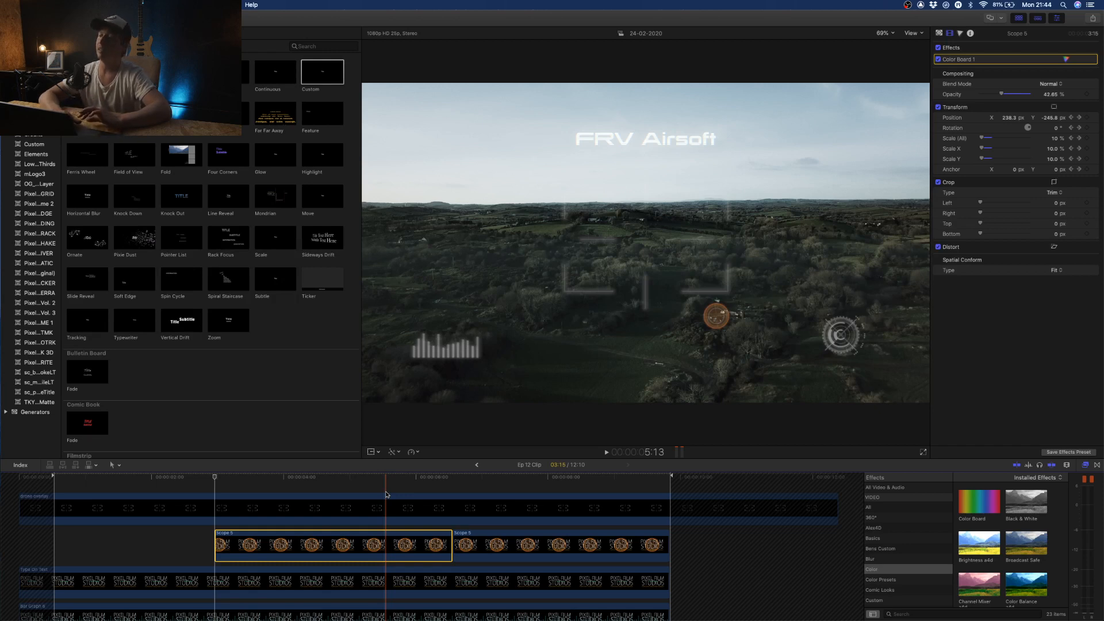
click(385, 499)
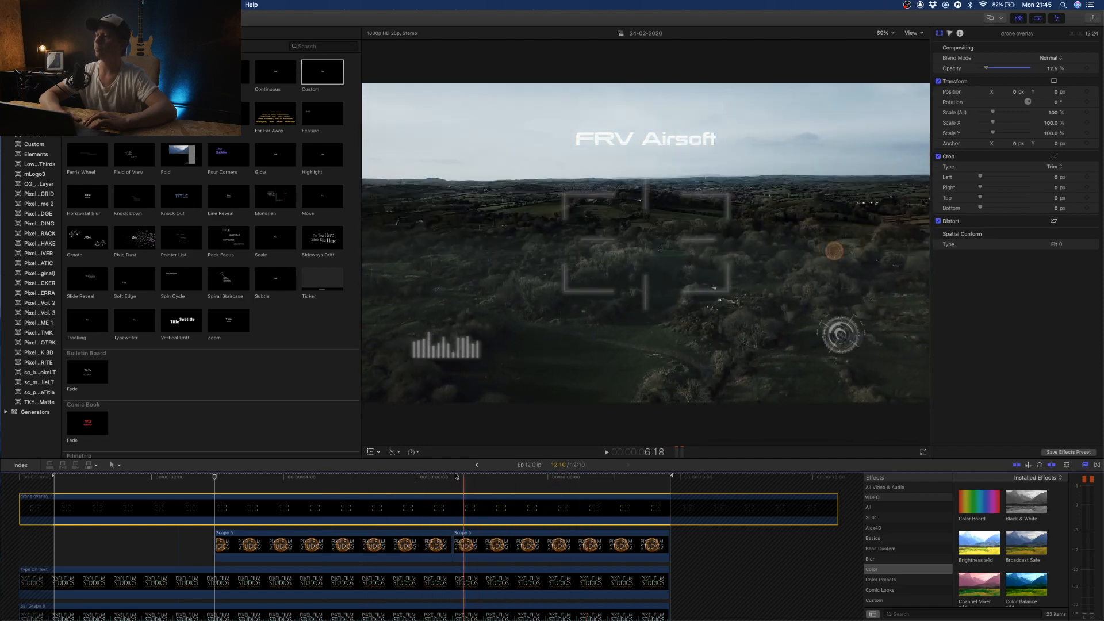
- Return from the compound clip to the main project and move the playhead to the AKA STATEN scope shot
click(476, 465)
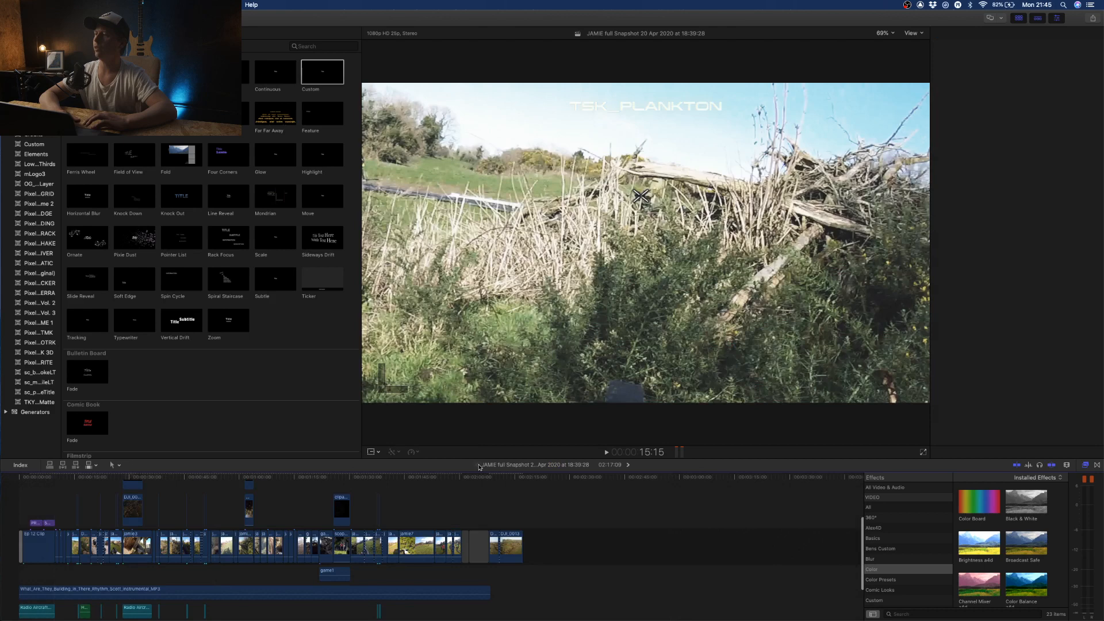
click(341, 483)
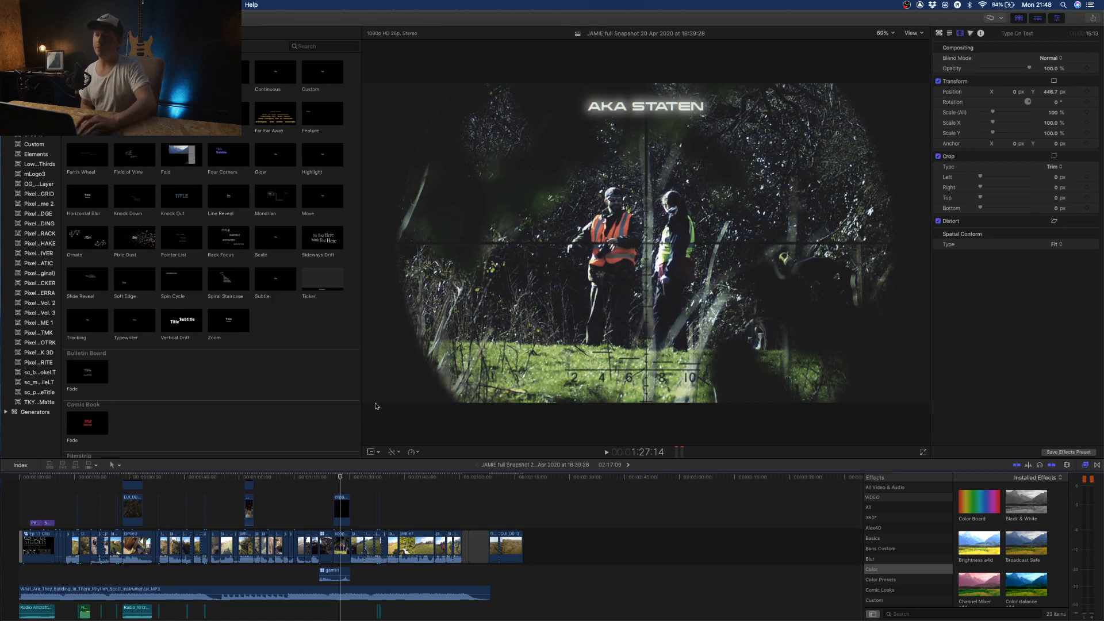
- Select the PRIMARY OBJECTIVE title over the opening compound clip and show its published parameters
scroll(300, 482, down, 1)
scroll(300, 482, up, 1)
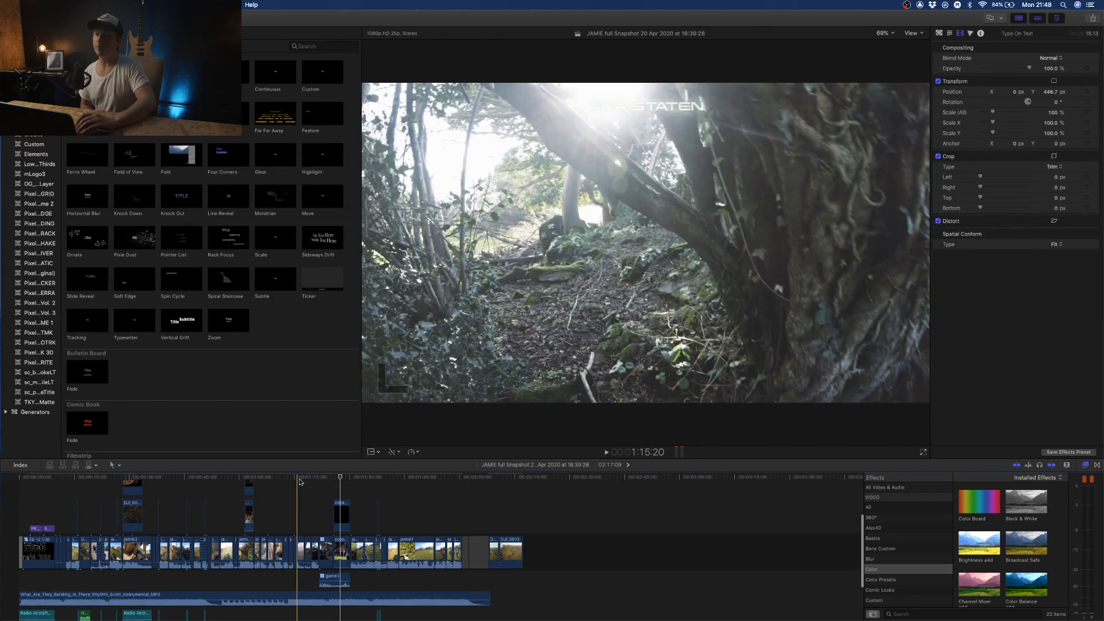
click(34, 486)
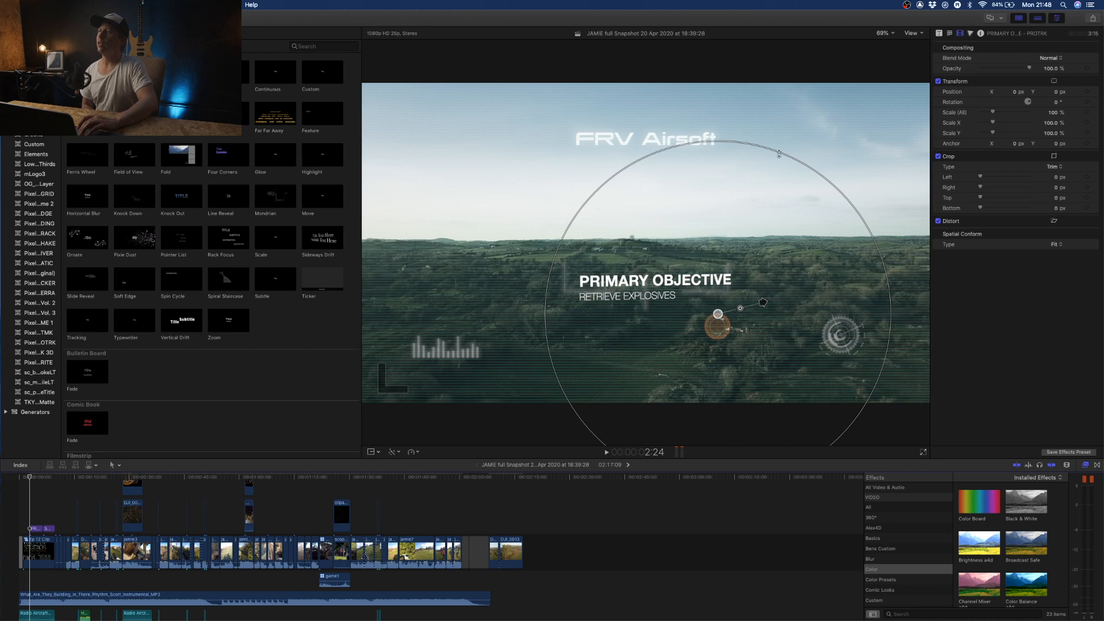
click(939, 34)
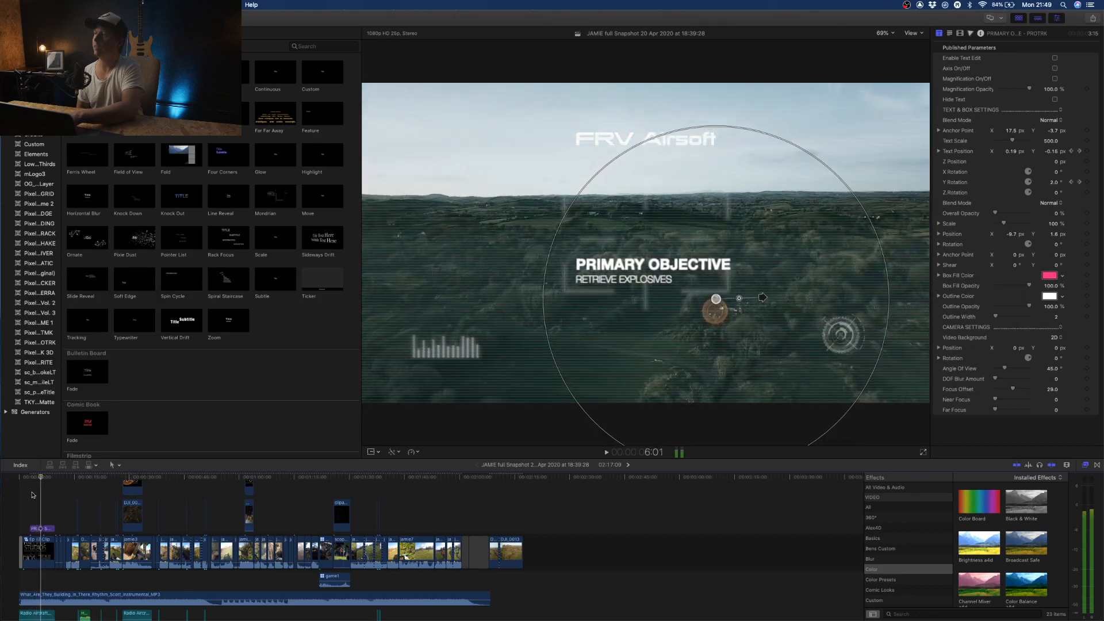
- Step the playhead back to 4:24 and magnify the viewer to 200% to examine the PRIMARY OBJECTIVE title
key(Left)
key(Left)
key(Left)
key(Left)
key(Left)
key(Left)
key(Left)
key(Left)
key(Left)
key(Left)
key(Left)
key(Left)
key(Left)
key(Left)
key(Left)
key(Left)
key(Left)
key(Left)
key(Left)
key(Left)
key(Left)
key(Left)
key(Left)
key(Left)
key(Left)
key(Left)
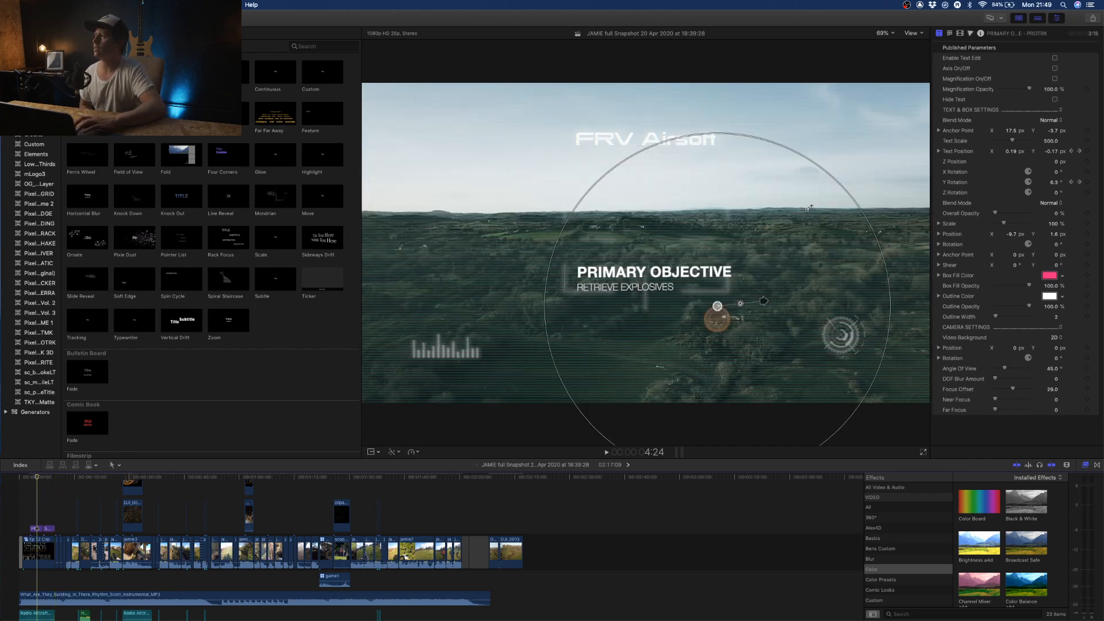
click(1056, 79)
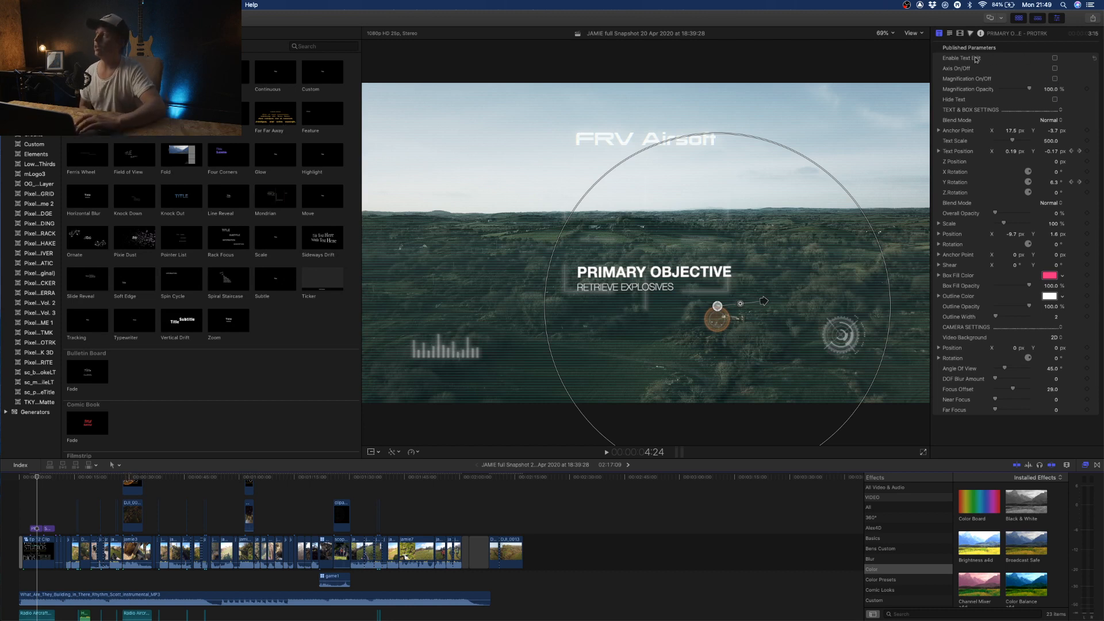
click(889, 33)
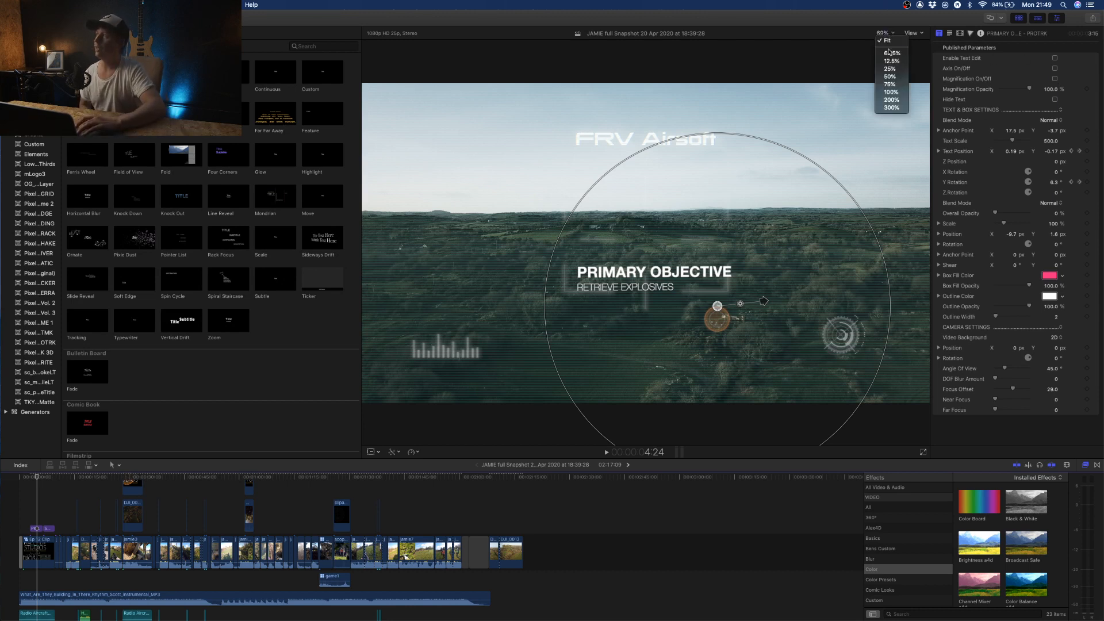
click(893, 100)
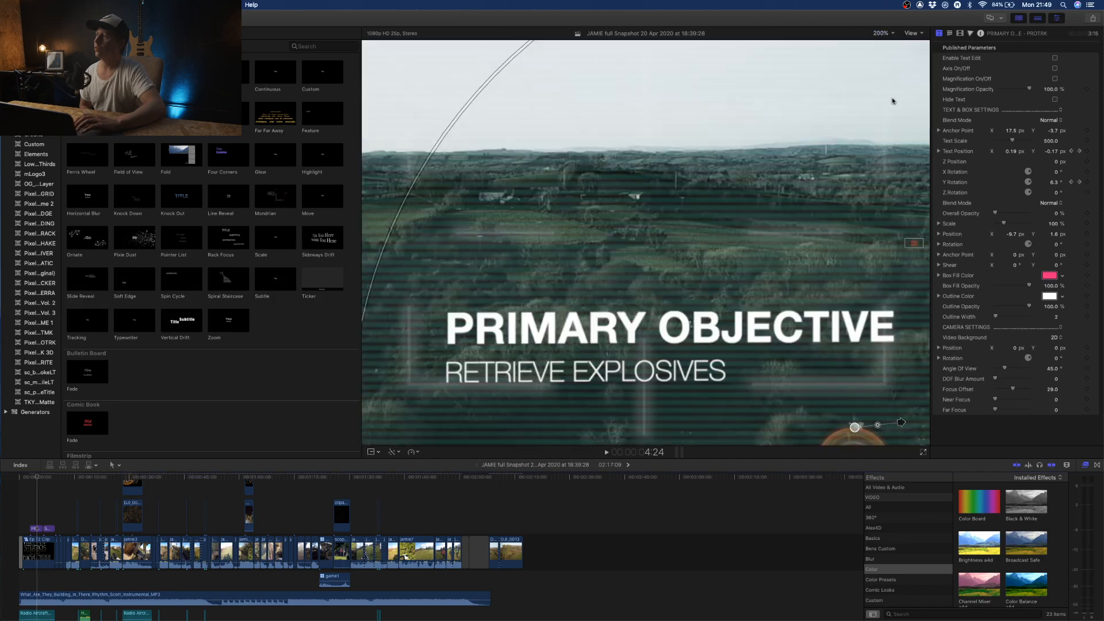
- Examine the orange target ring tracked below the PRIMARY OBJECTIVE title and fit the whole picture back in the viewer
drag(914, 240, 918, 245)
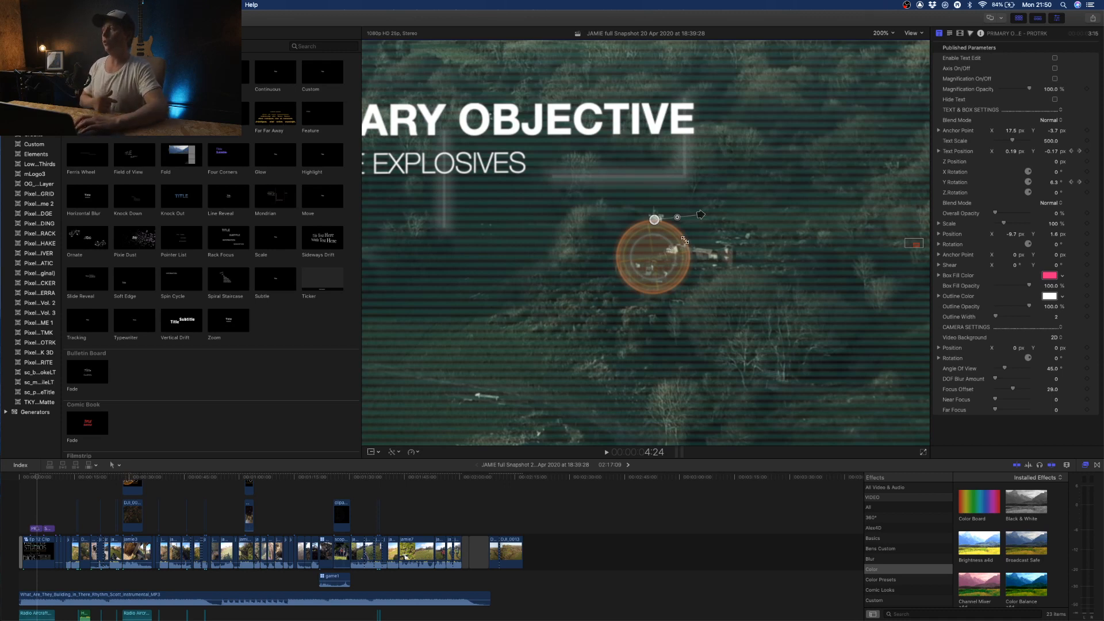
click(883, 32)
click(887, 41)
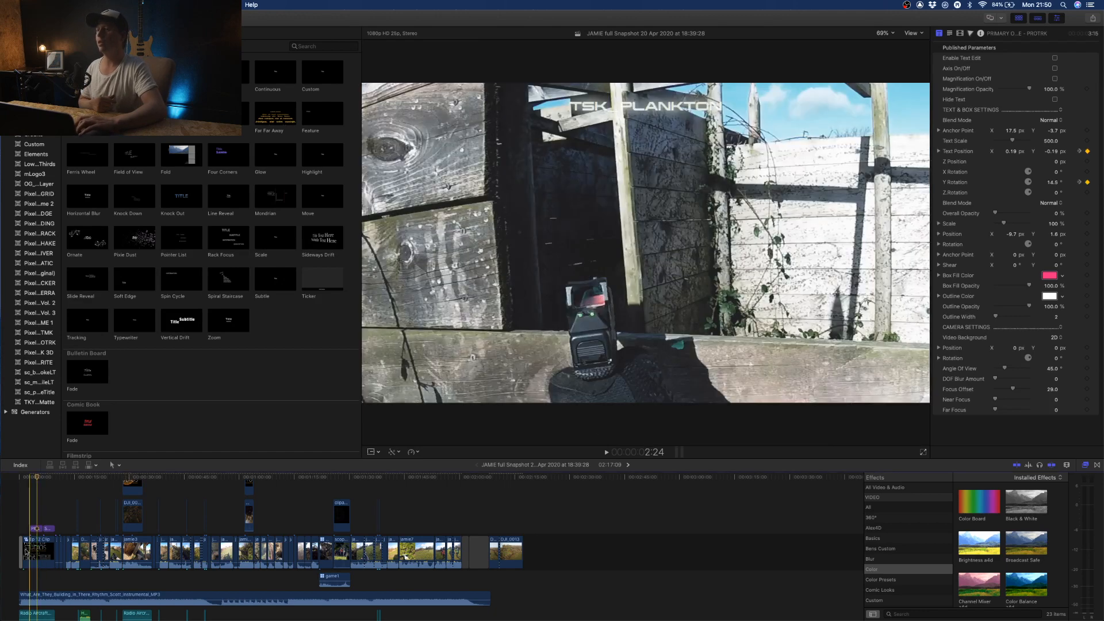
- Move the playhead to the TSK_PLANKTON weapon shot at 1:48:15 and select the 1080p Adjustment Layer above the footage
click(18, 500)
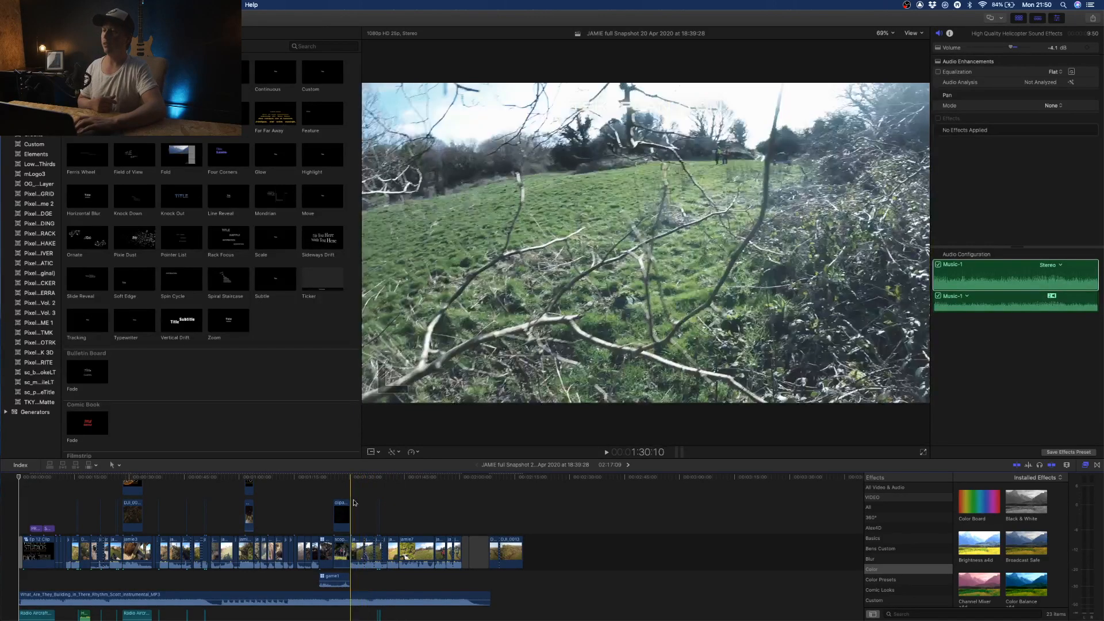
click(353, 490)
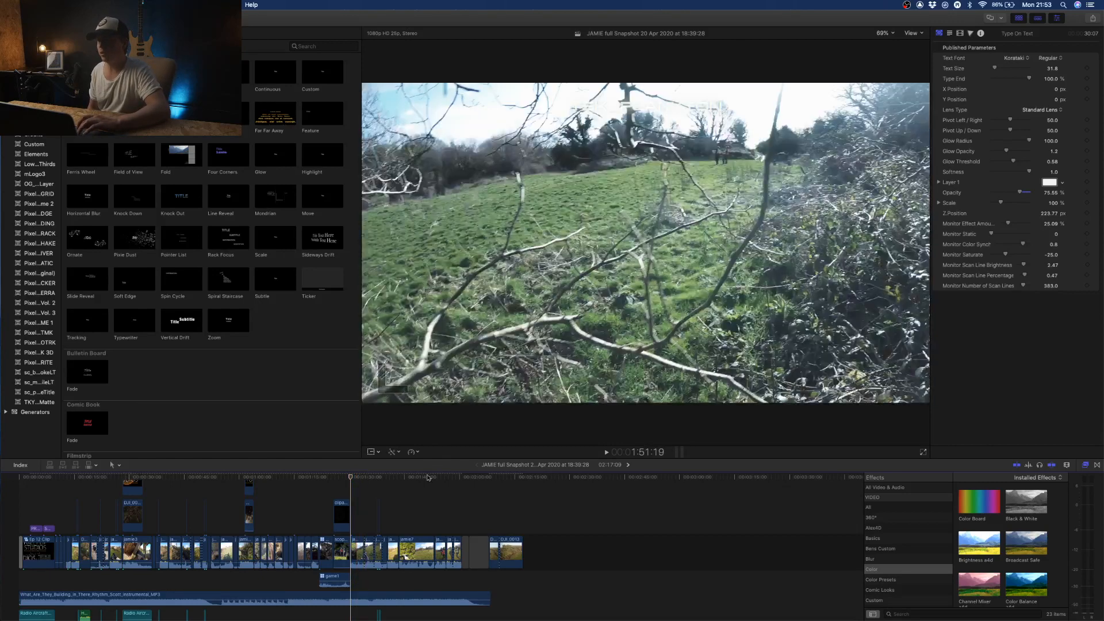
click(418, 512)
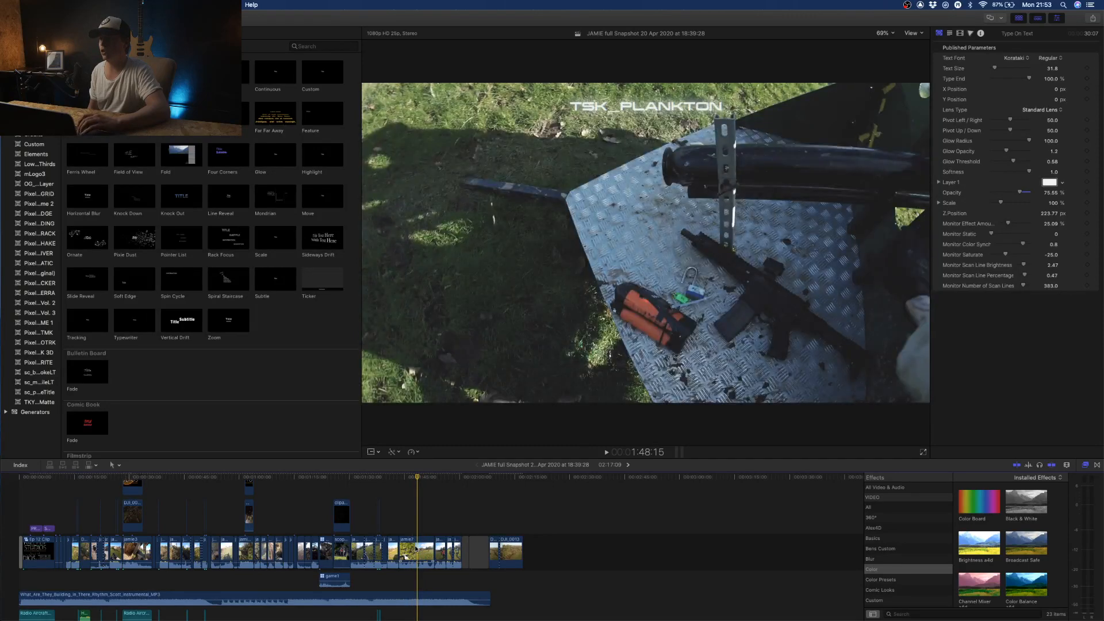
scroll(417, 548, down, 2)
scroll(417, 548, up, 6)
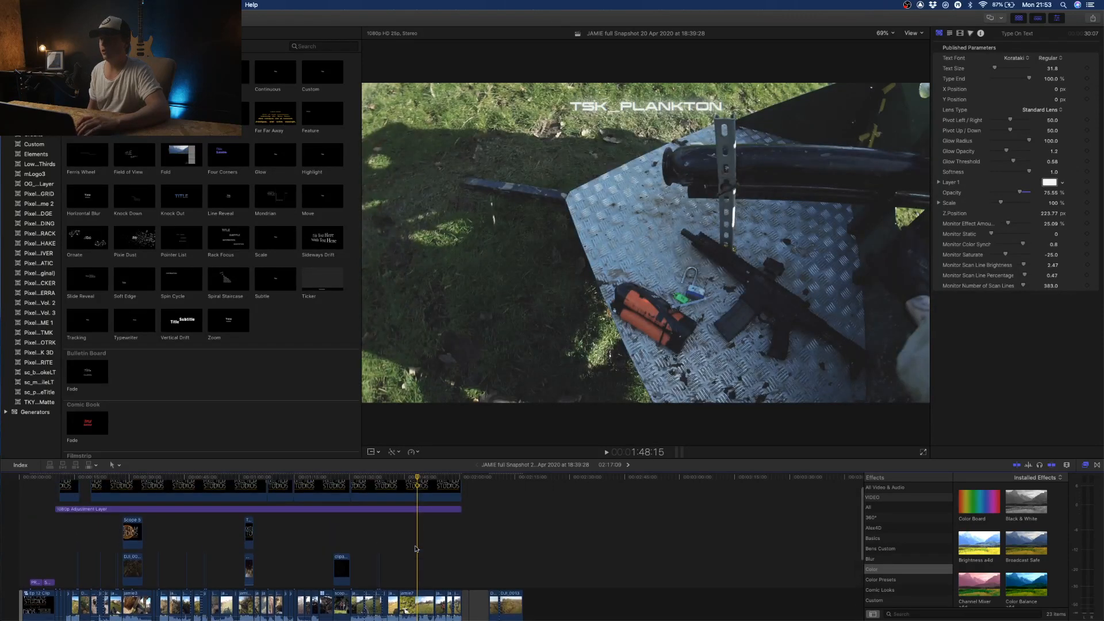
scroll(417, 549, up, 3)
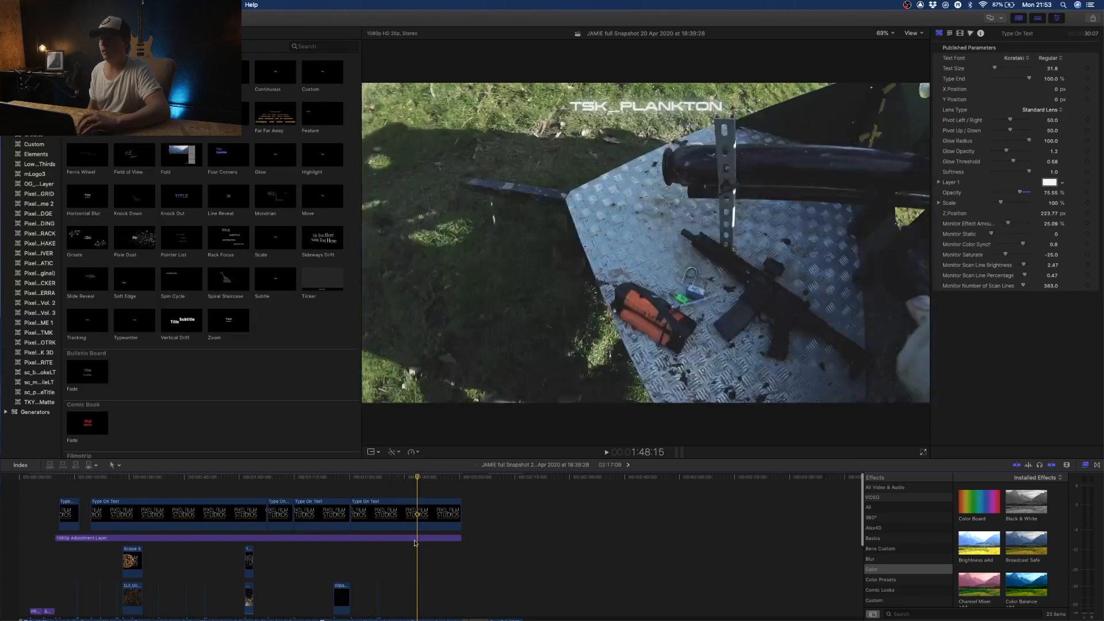
click(417, 538)
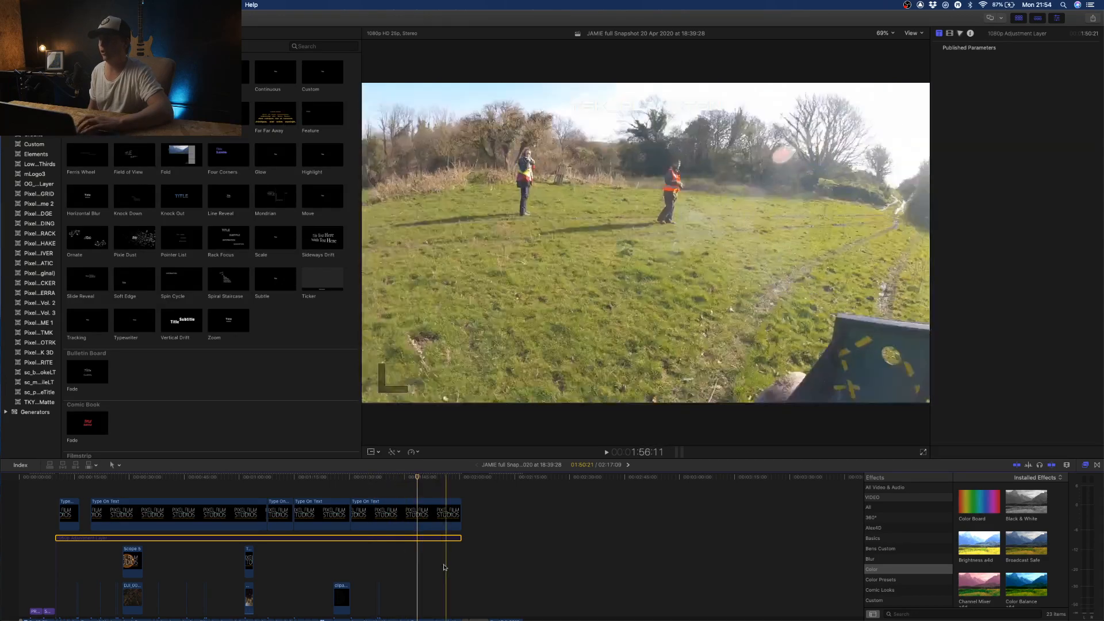
- Toggle the 1080p Adjustment Layer off and back on to compare the ungraded and graded footage
scroll(437, 572, down, 3)
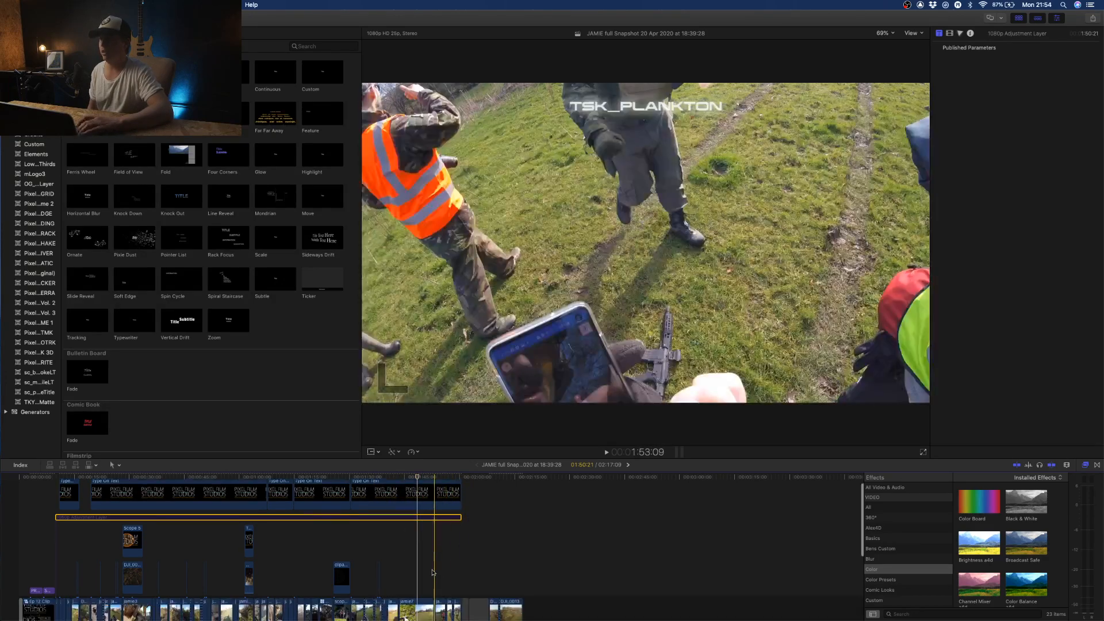
scroll(432, 572, down, 2)
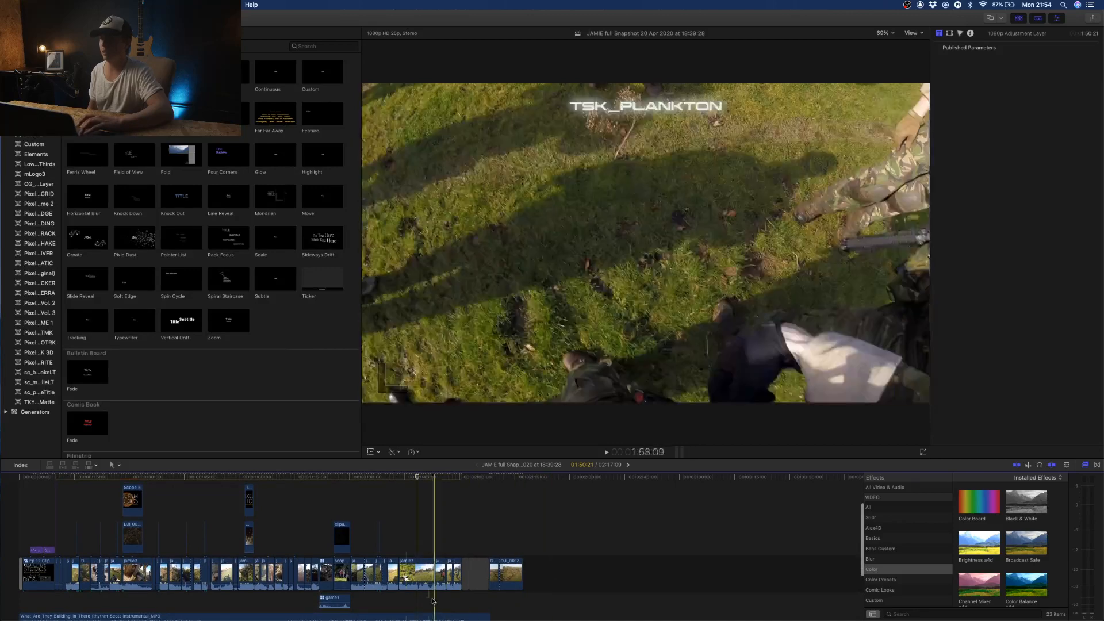
scroll(420, 506, up, 2)
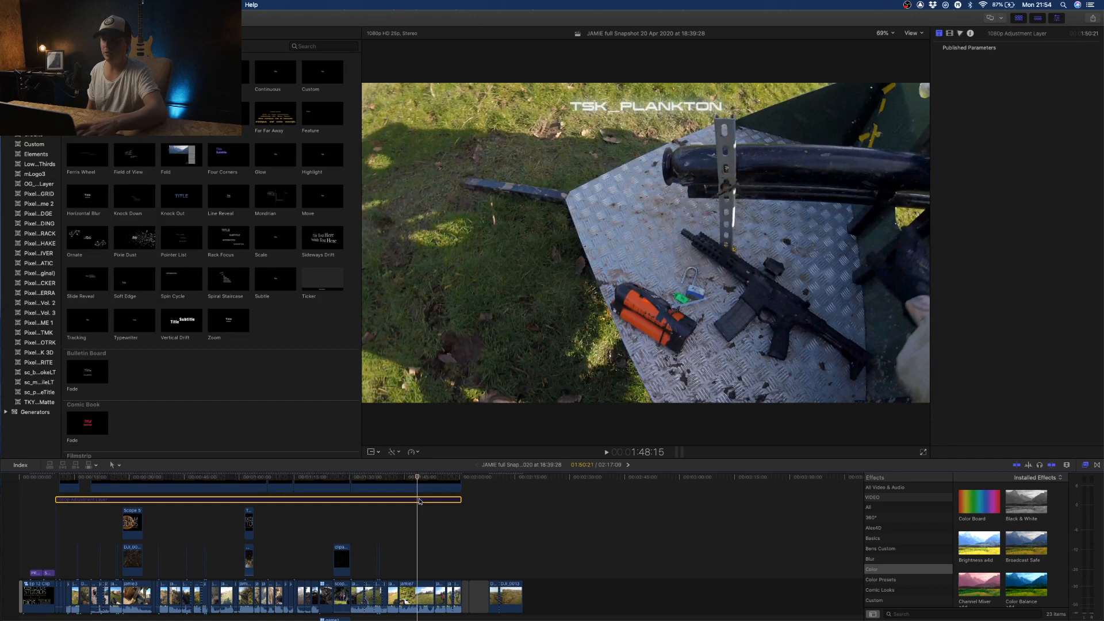
key(v)
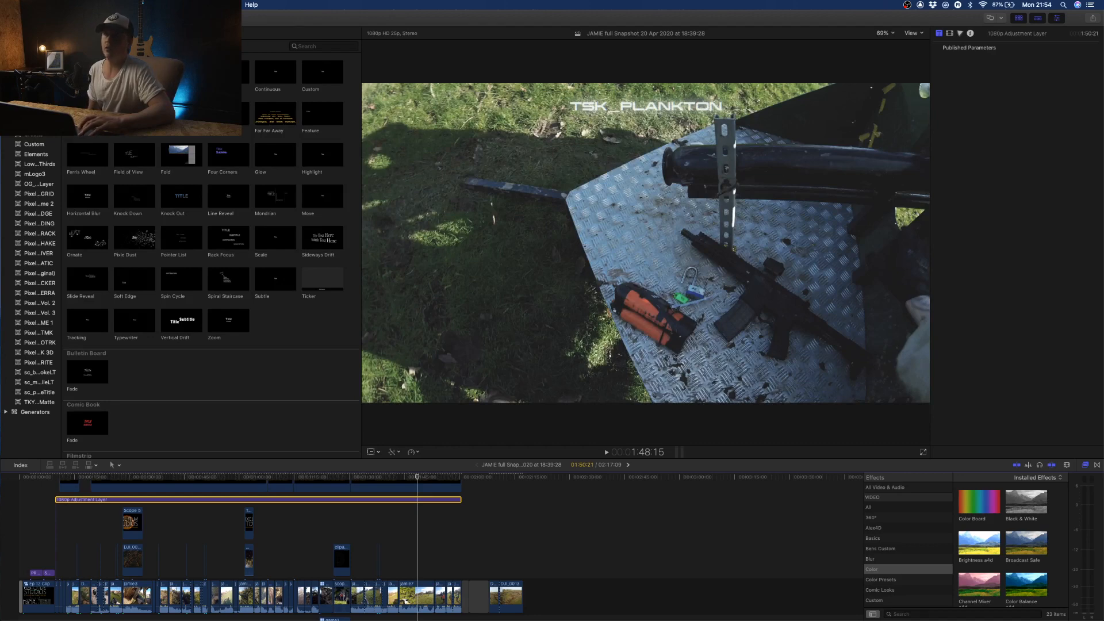
- Search the titles library for "adju" to show the available adjustment layers
click(6, 46)
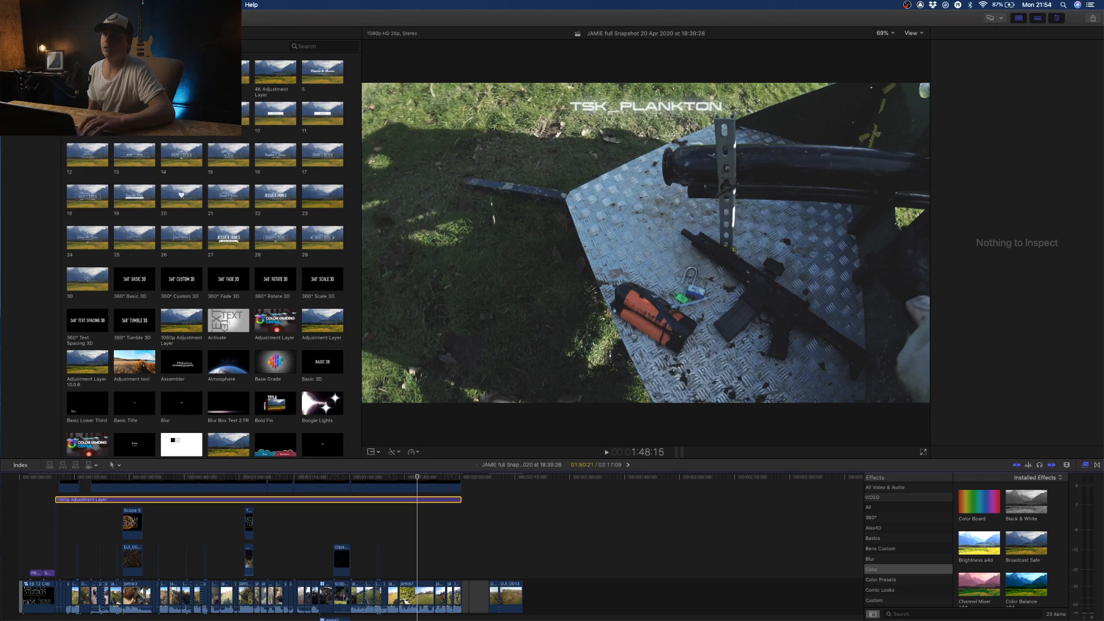
click(332, 46)
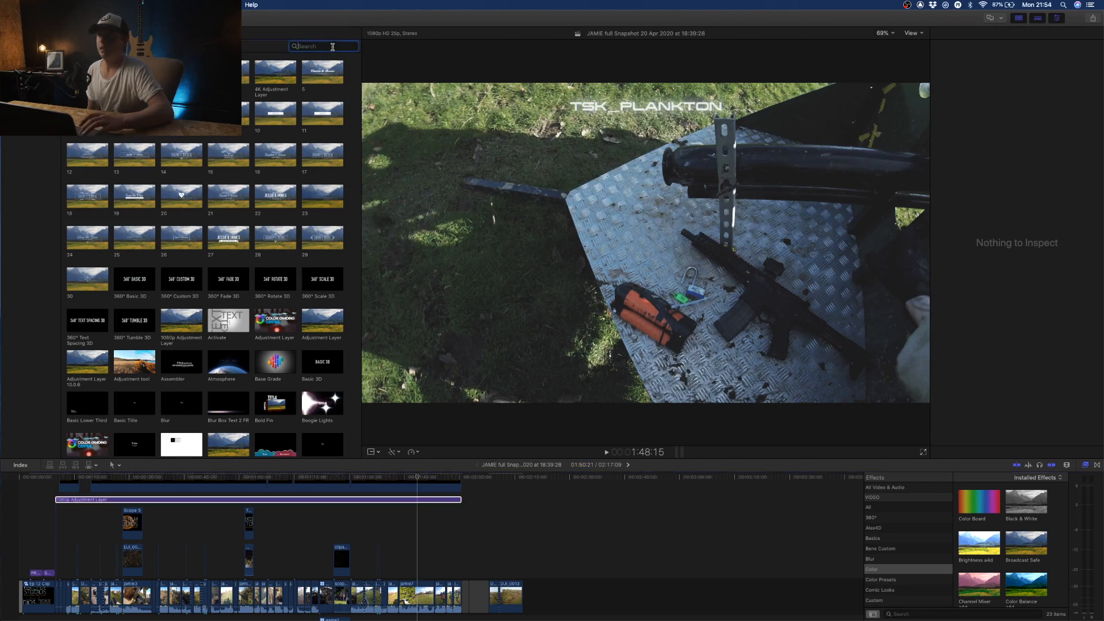
text(adju)
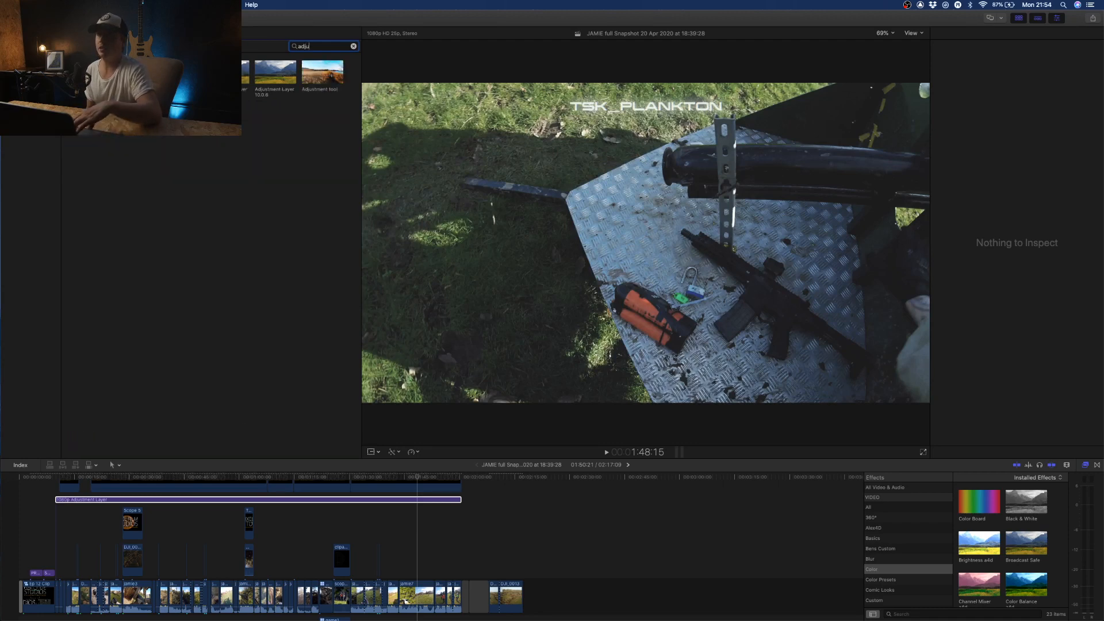
- Show the 1080p Adjustment Layer's video properties and toggle its Bleach Bypass Cold custom LUT off and on to compare
click(290, 486)
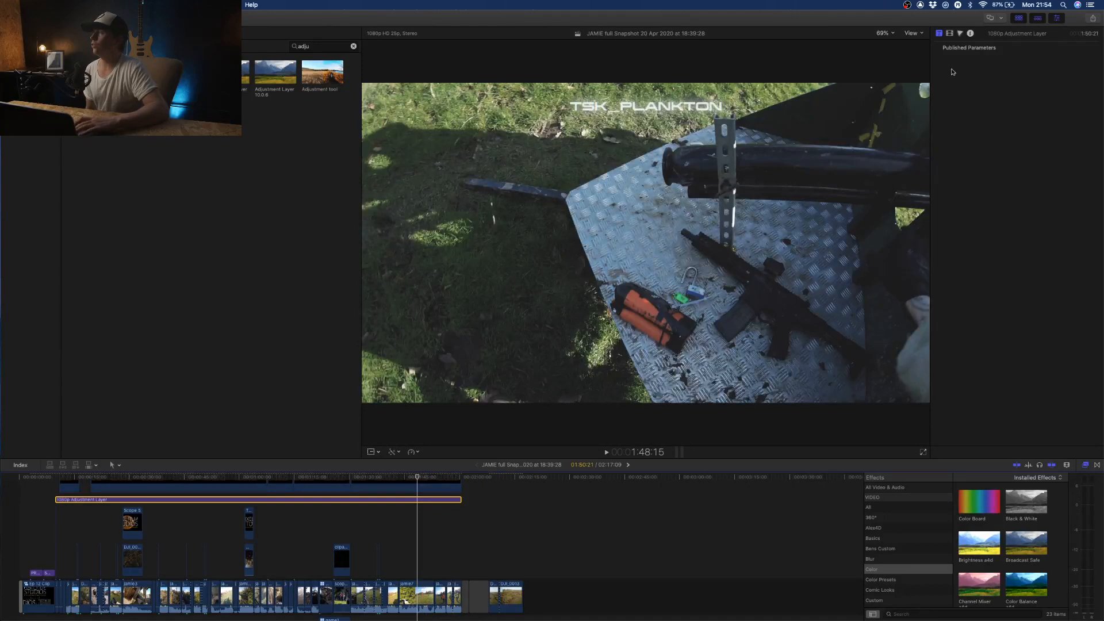
click(950, 34)
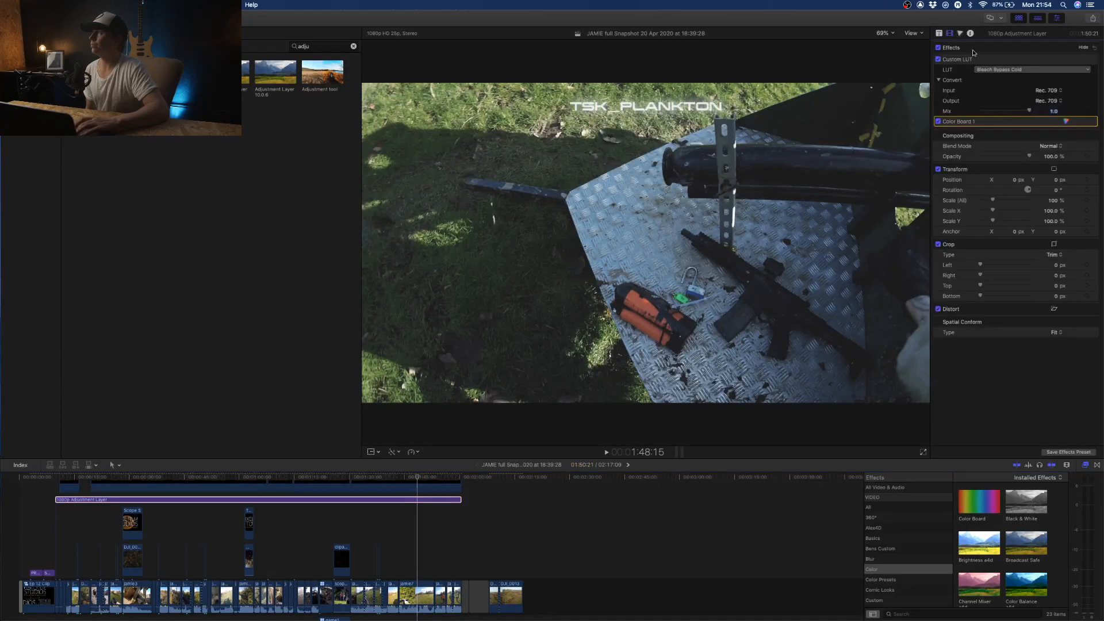
click(939, 60)
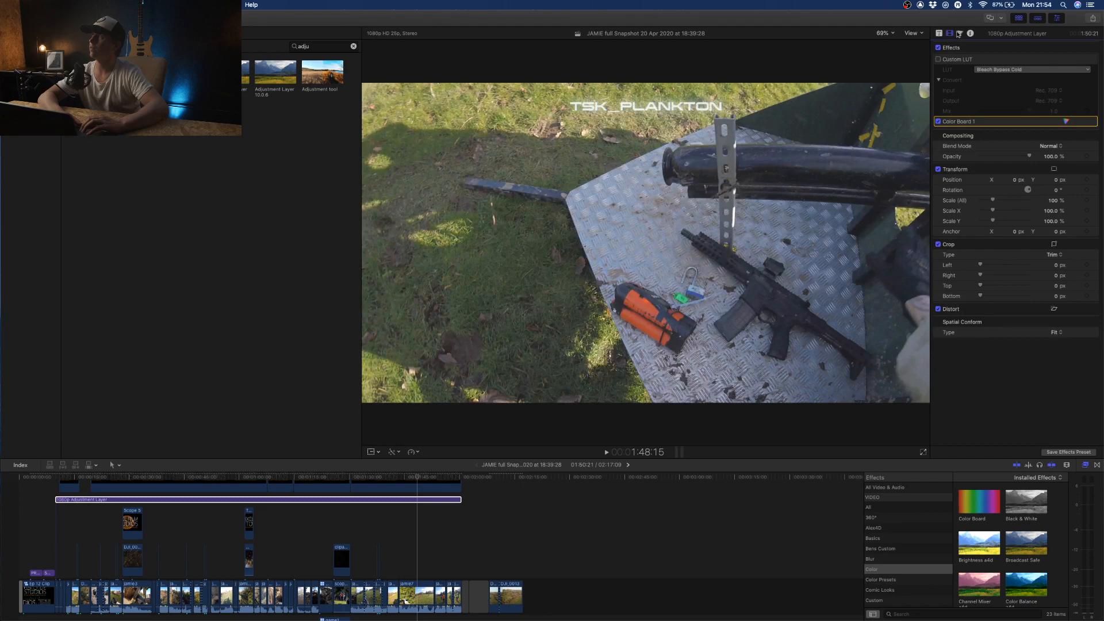
click(940, 59)
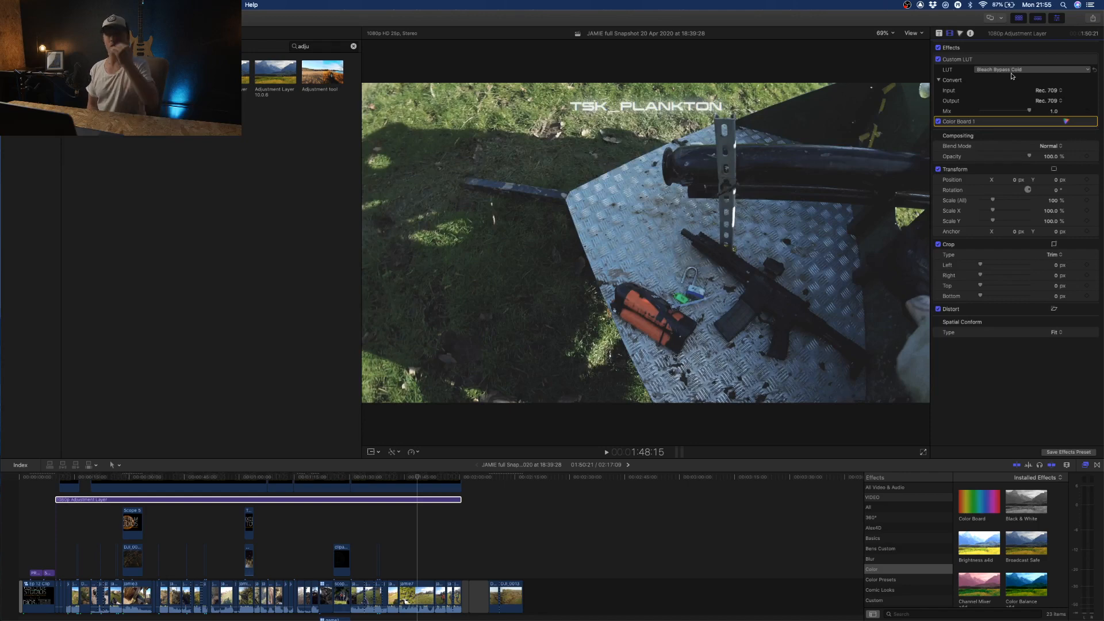
click(396, 498)
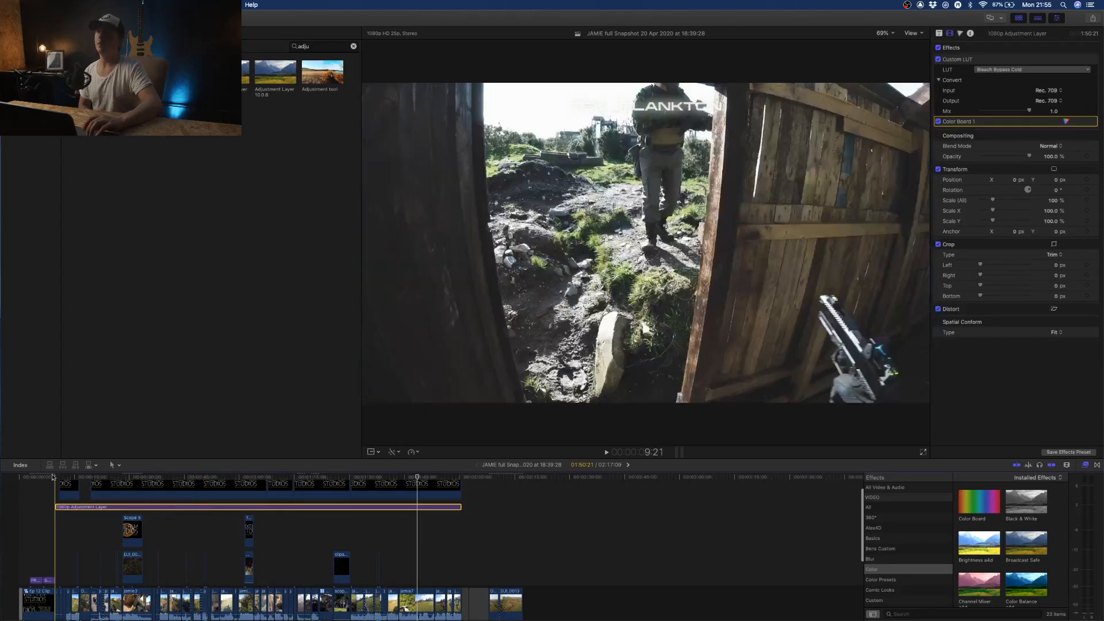
- Return the playhead to the project start and preview the head 1.1 and scope 1.1 clips from the 23 Feb 2020 media
click(18, 480)
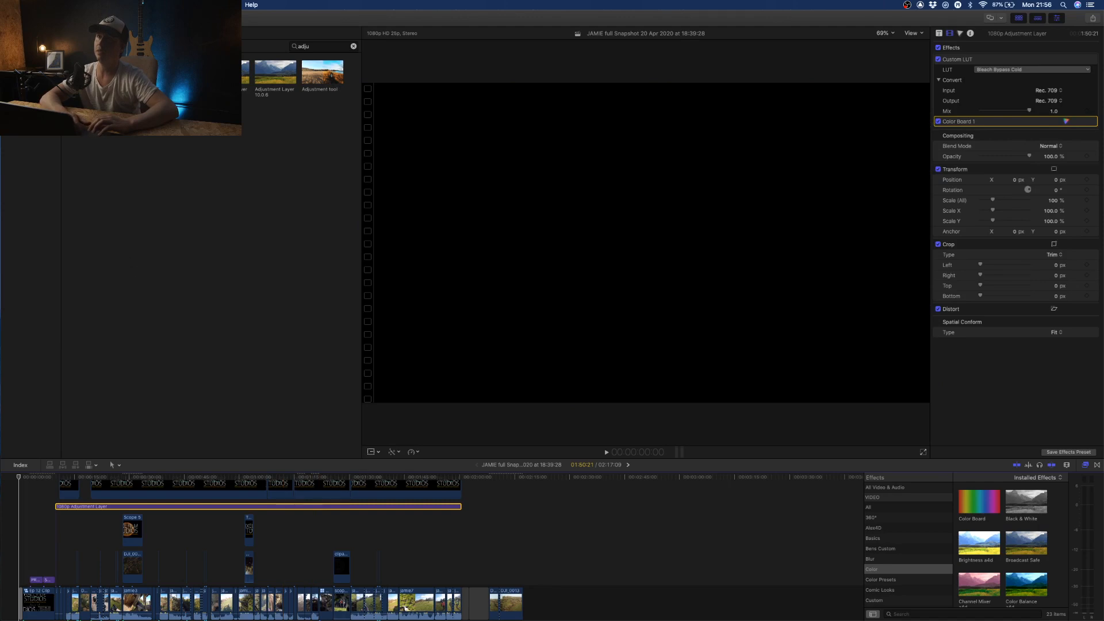
click(10, 33)
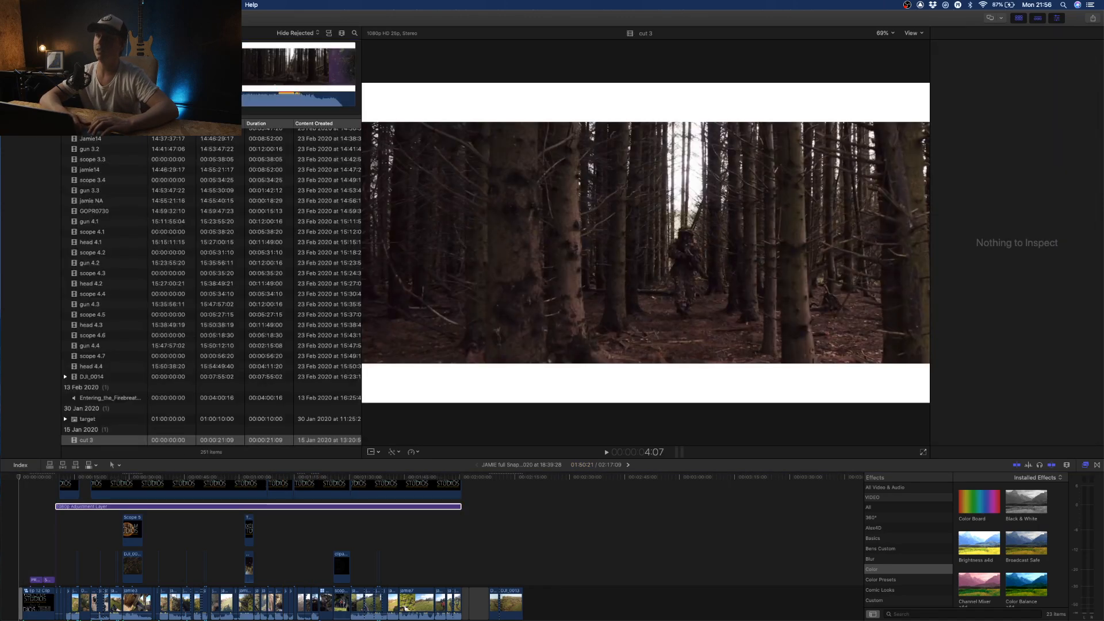
scroll(103, 353, down, 10)
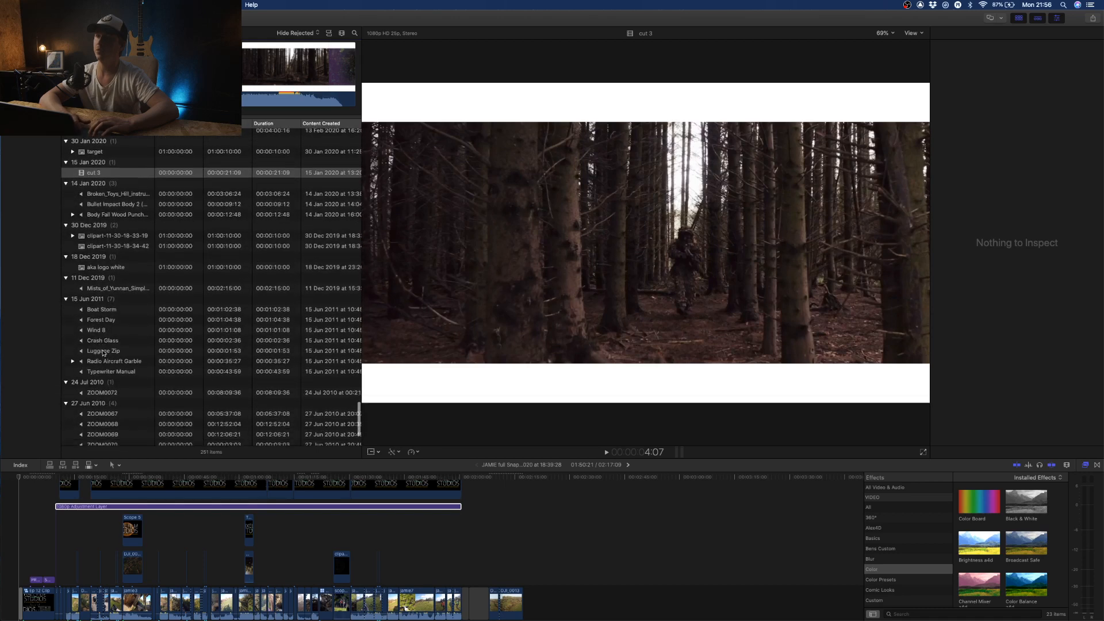
scroll(103, 353, up, 10)
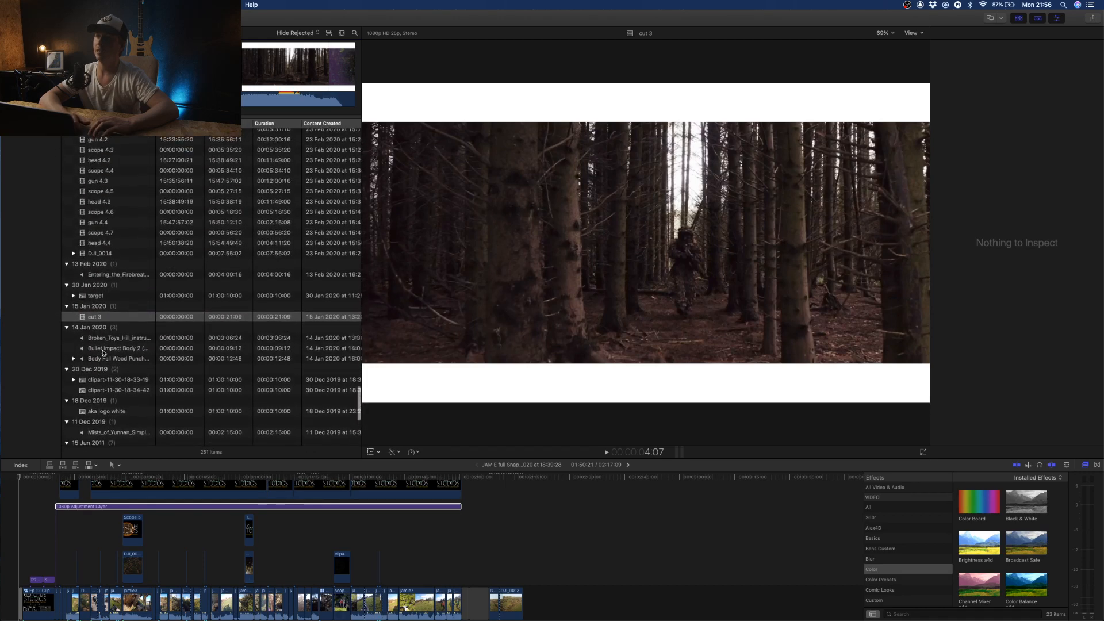
scroll(103, 353, up, 8)
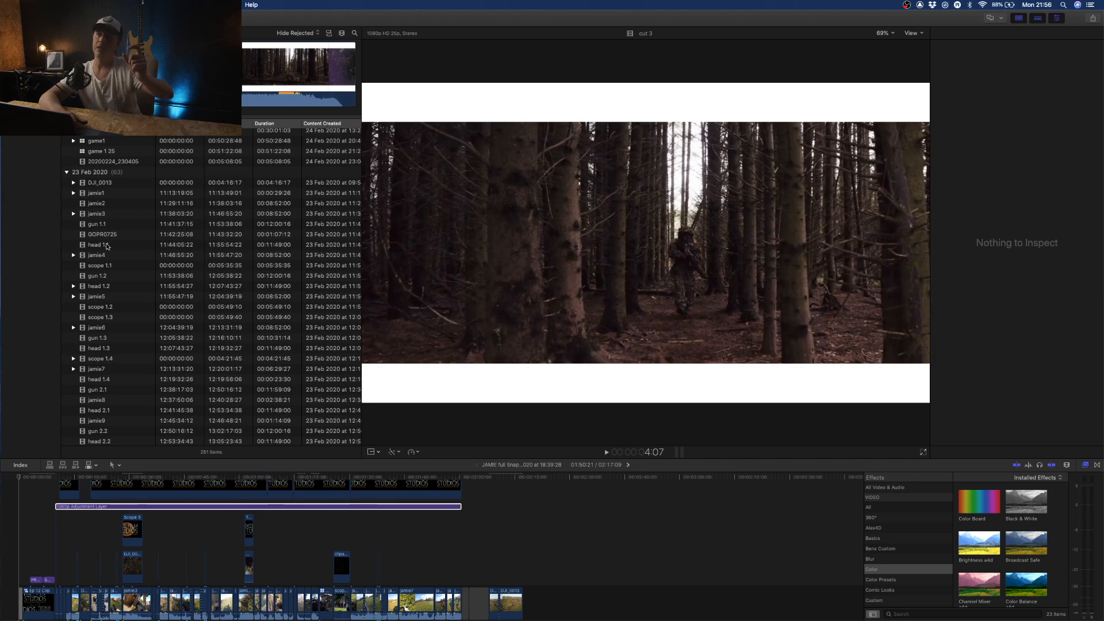
click(108, 254)
click(109, 245)
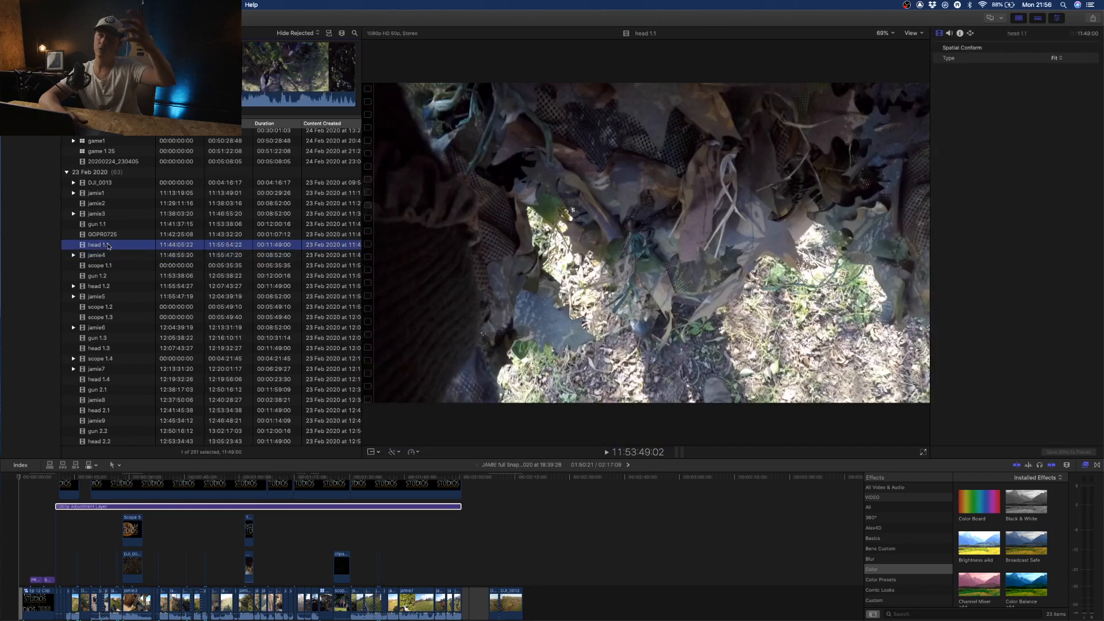
click(108, 266)
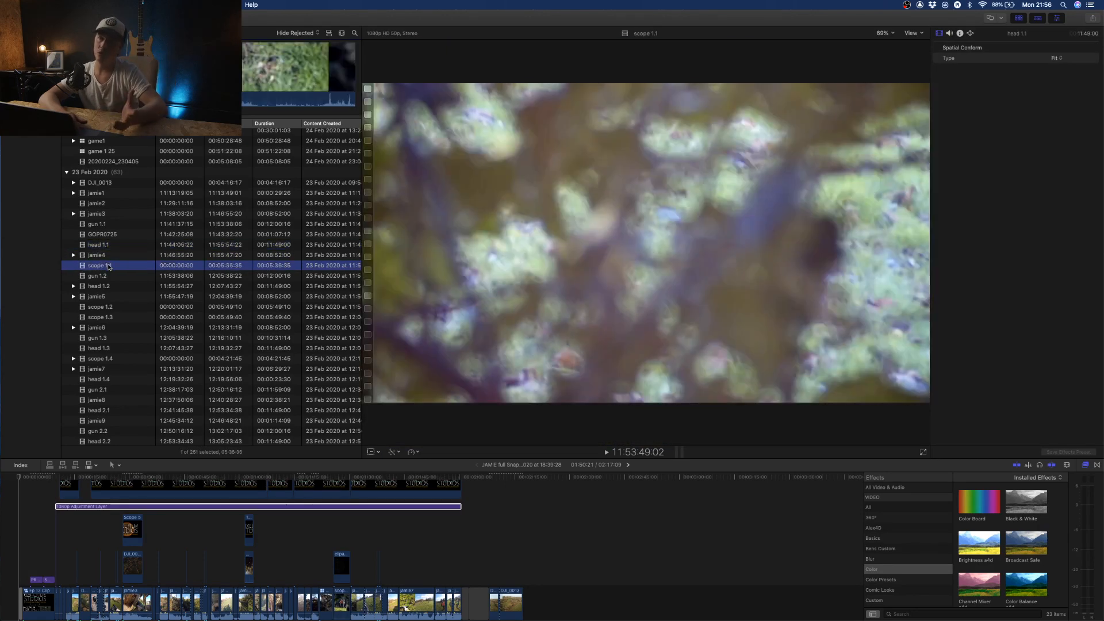
- Preview the 360 1.1 and 360 1.2 clips from the 24 Feb 2020 media
scroll(113, 209, up, 5)
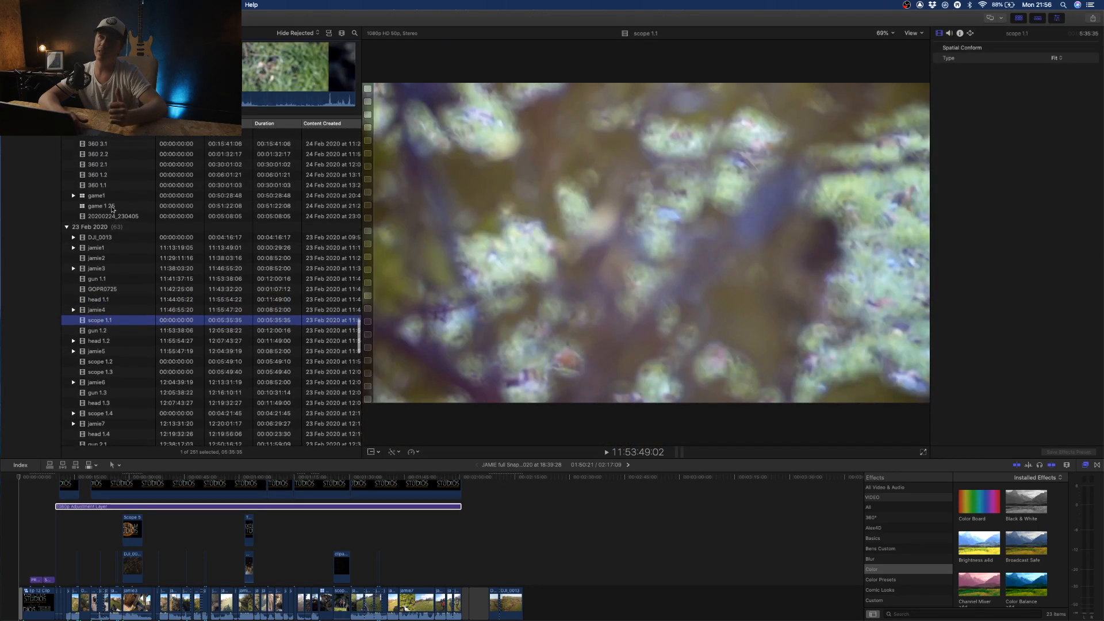
click(105, 239)
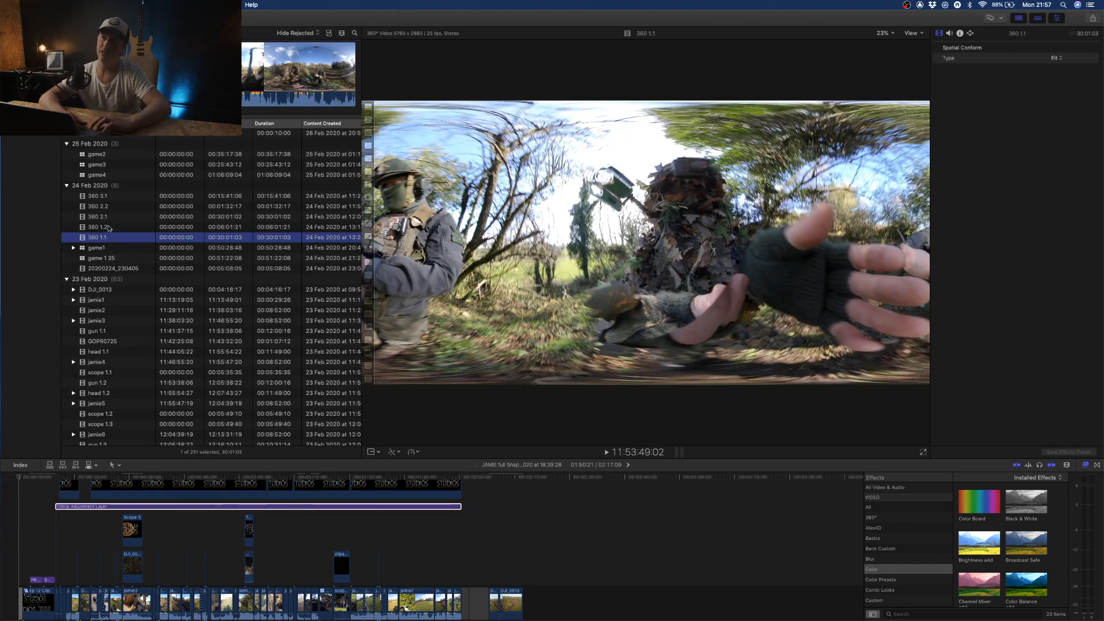
click(106, 227)
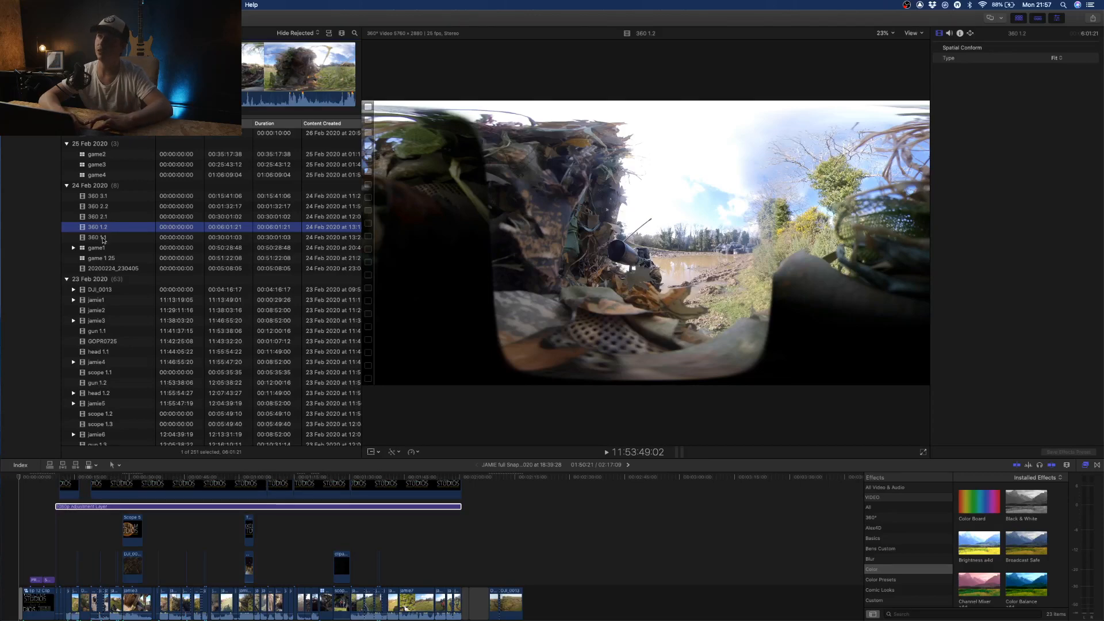
- Append a section of the 360 1.1 clip, about 1:05 long, to the end of the project timeline
click(104, 238)
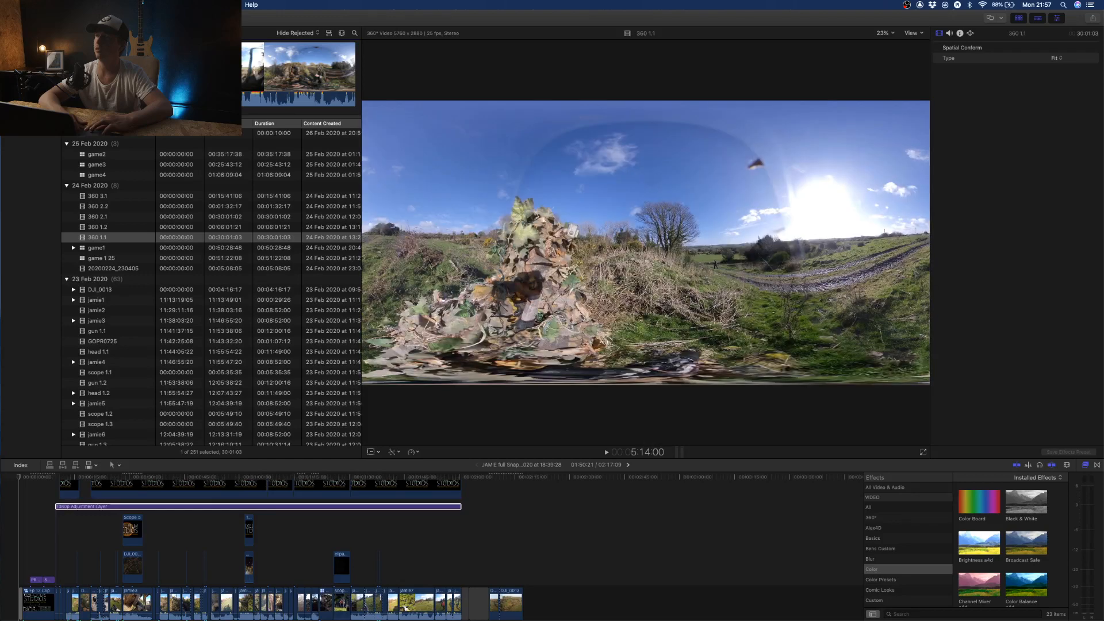
drag(108, 72, 583, 599)
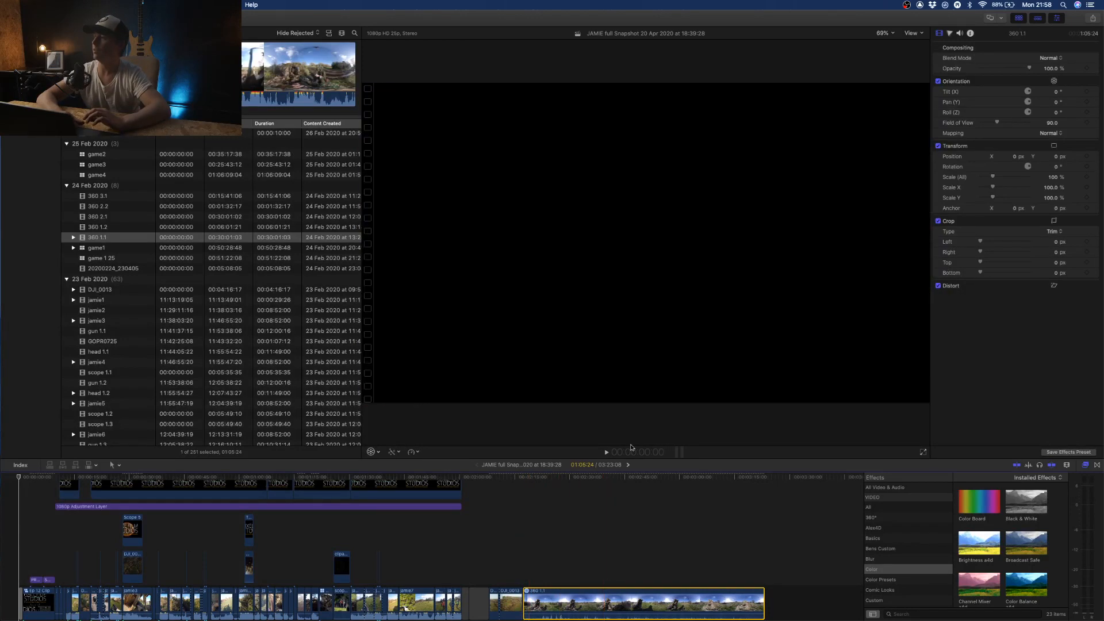
- Hide the media browser and display the 360° viewer beside the normal viewer
click(1018, 18)
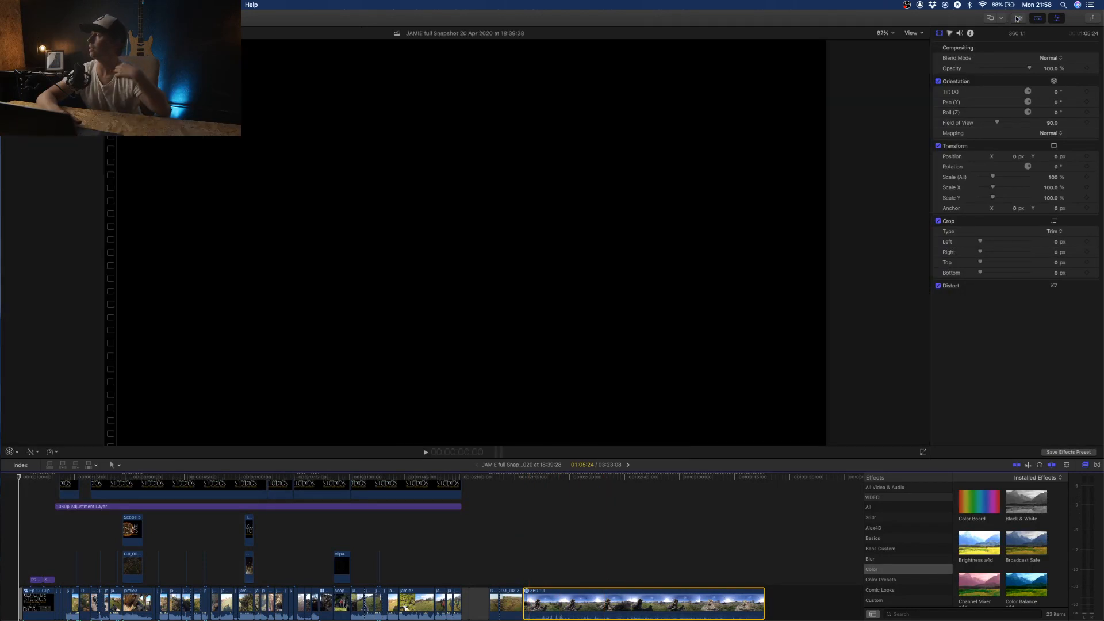
click(911, 33)
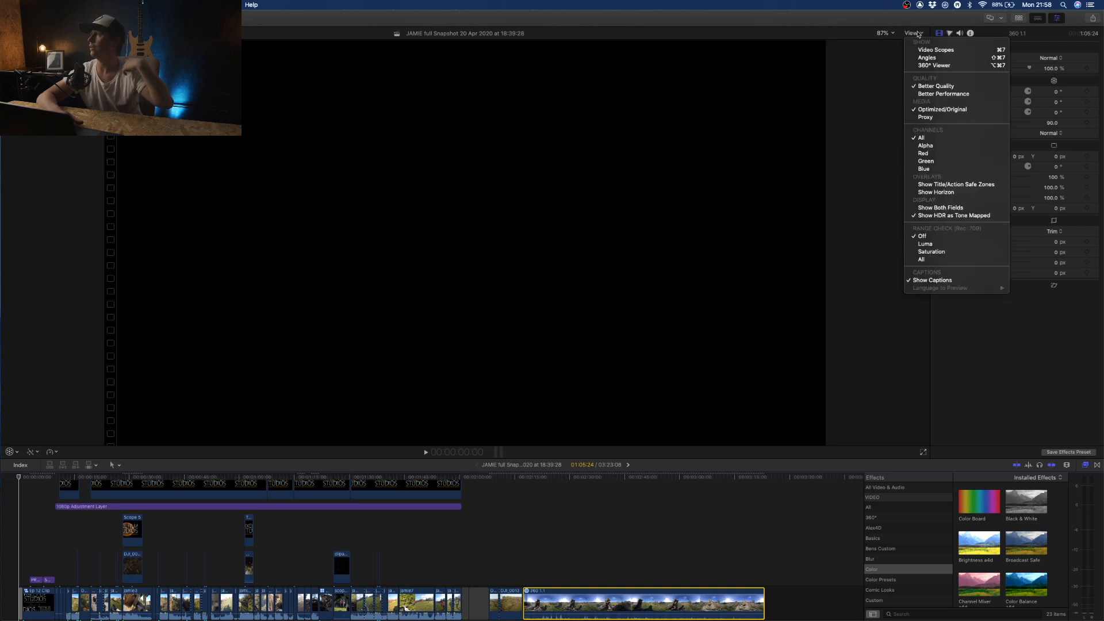
click(926, 65)
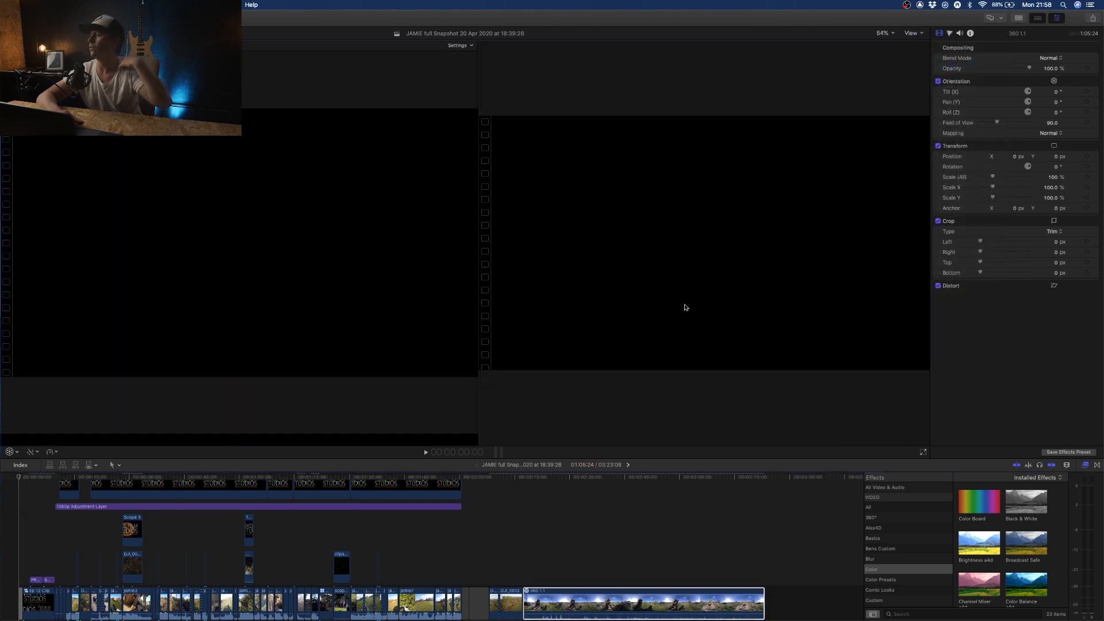
- Place the playhead at 2:17:09, on the first frame of the appended 360 1.1 clip
click(523, 526)
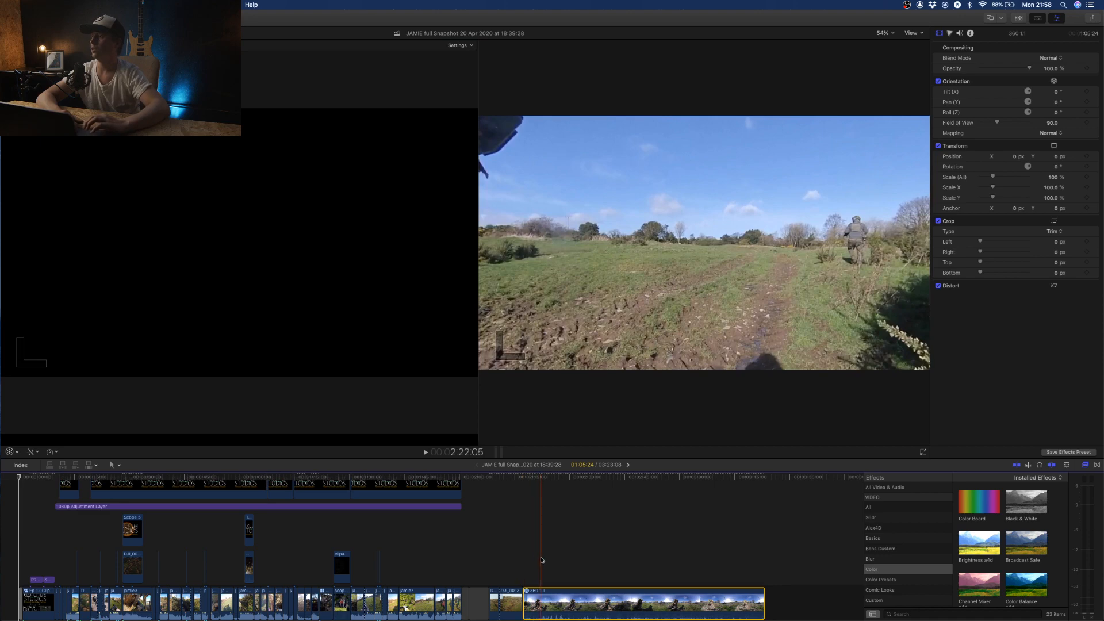
click(536, 579)
click(537, 598)
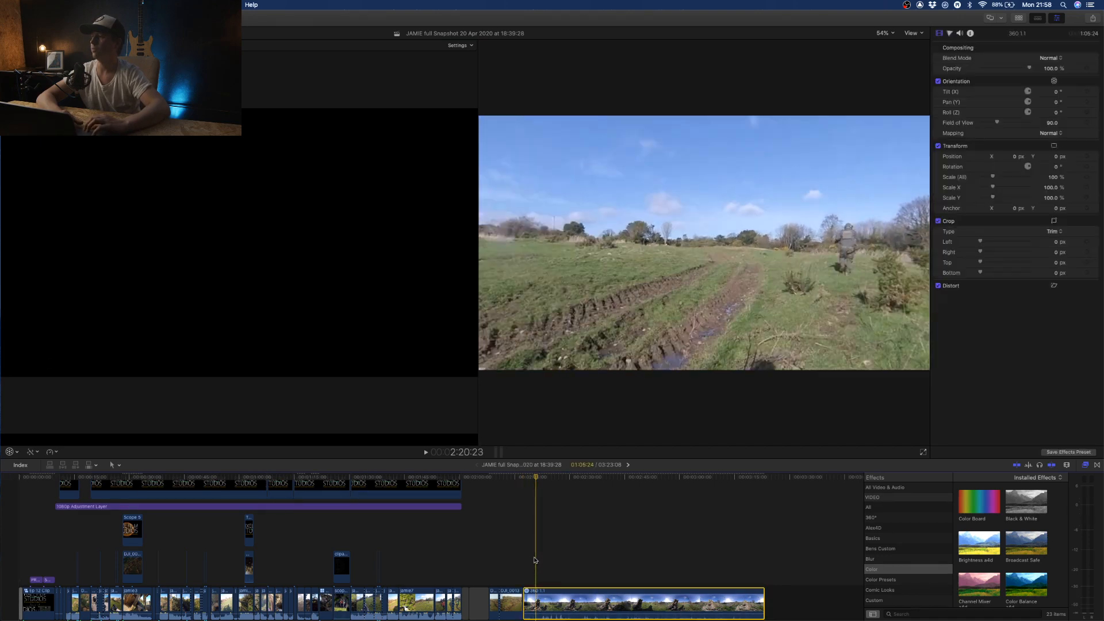
click(527, 553)
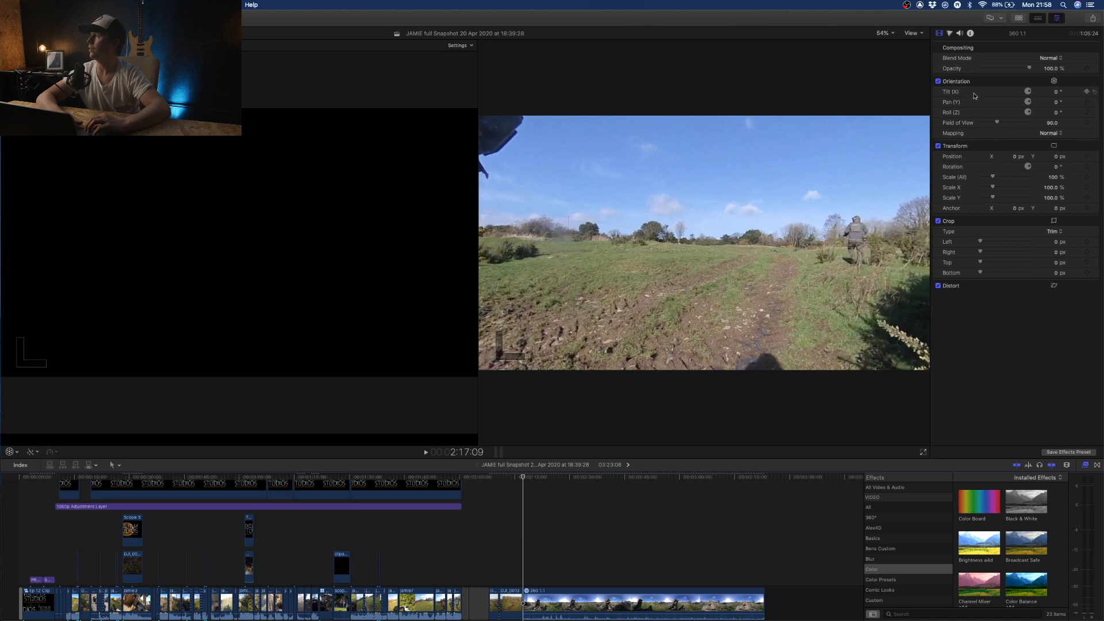
- Try changing the 360 1.1 clip's Tilt (X) orientation and reset it to 0°
mouse_move(1057, 92)
mouse_down()
mouse_move(948, 92)
mouse_move(1056, 94)
mouse_up()
click(1055, 94)
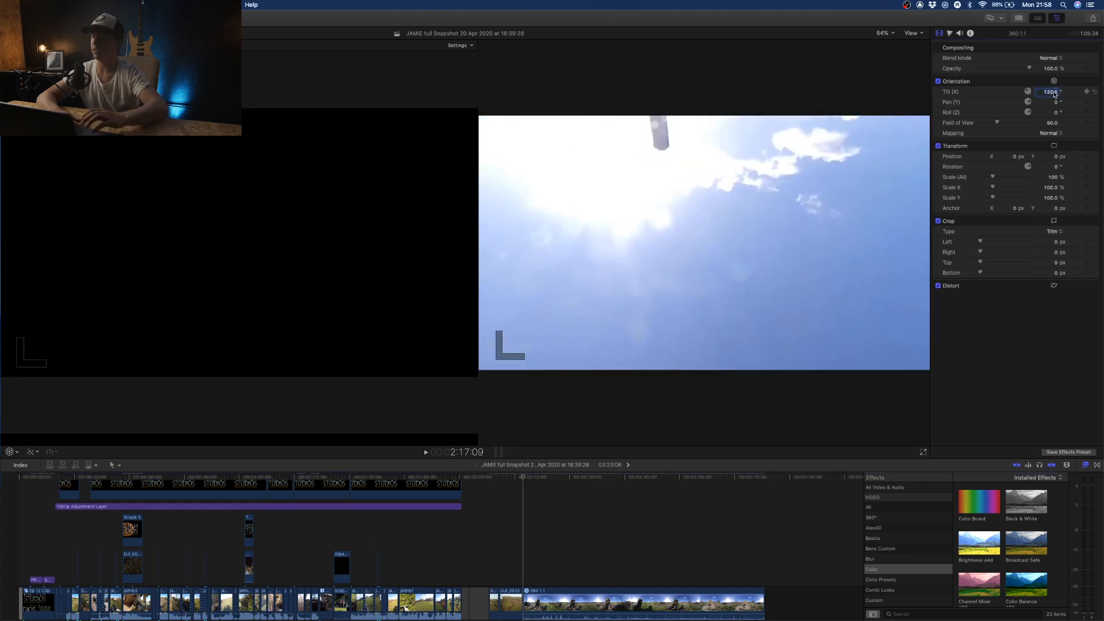
text(0)
key(Return)
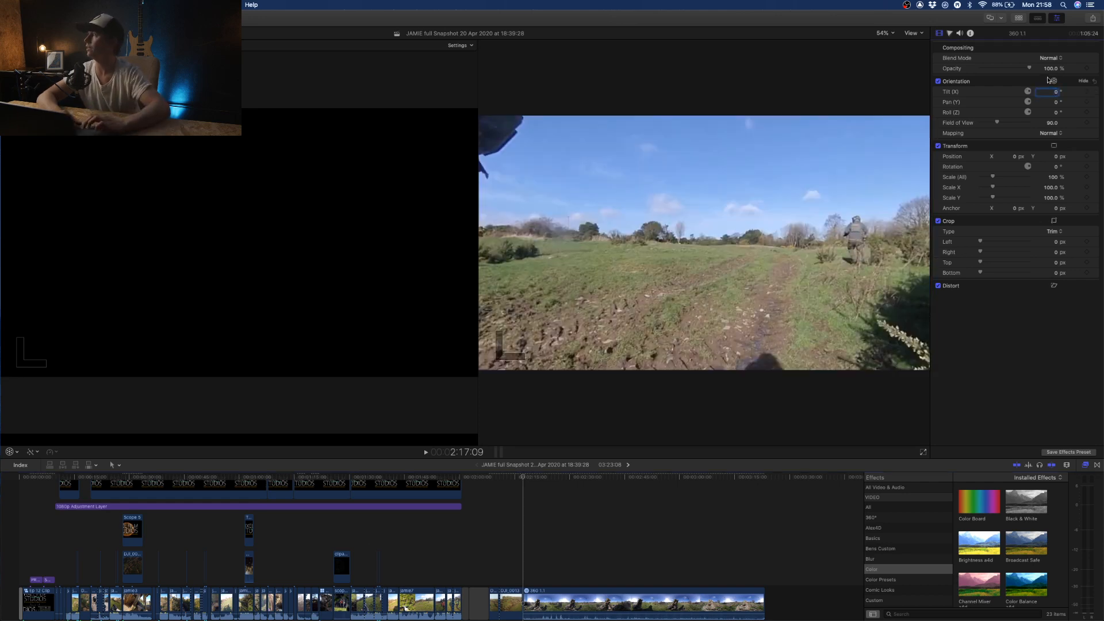
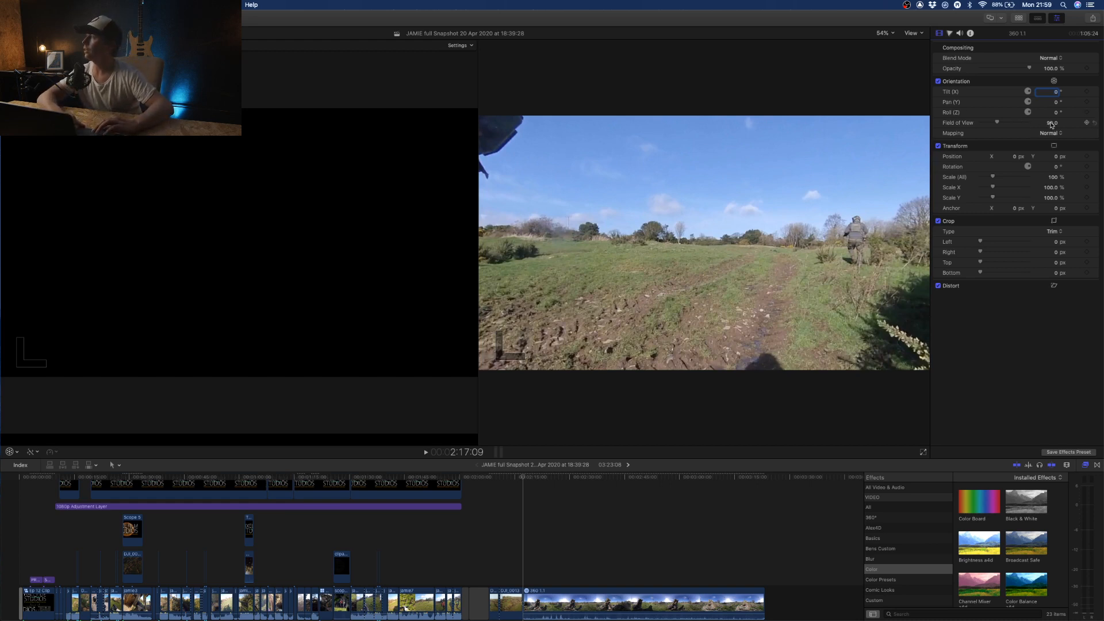
- Widen the 360 1.1 clip's Field of View to about 125 and set its Pan (Y) to 359°, keeping Tilt (X) at 0°
mouse_move(1053, 126)
mouse_down()
mouse_move(1054, 97)
mouse_move(1054, 129)
mouse_move(1054, 101)
mouse_move(1054, 113)
mouse_up()
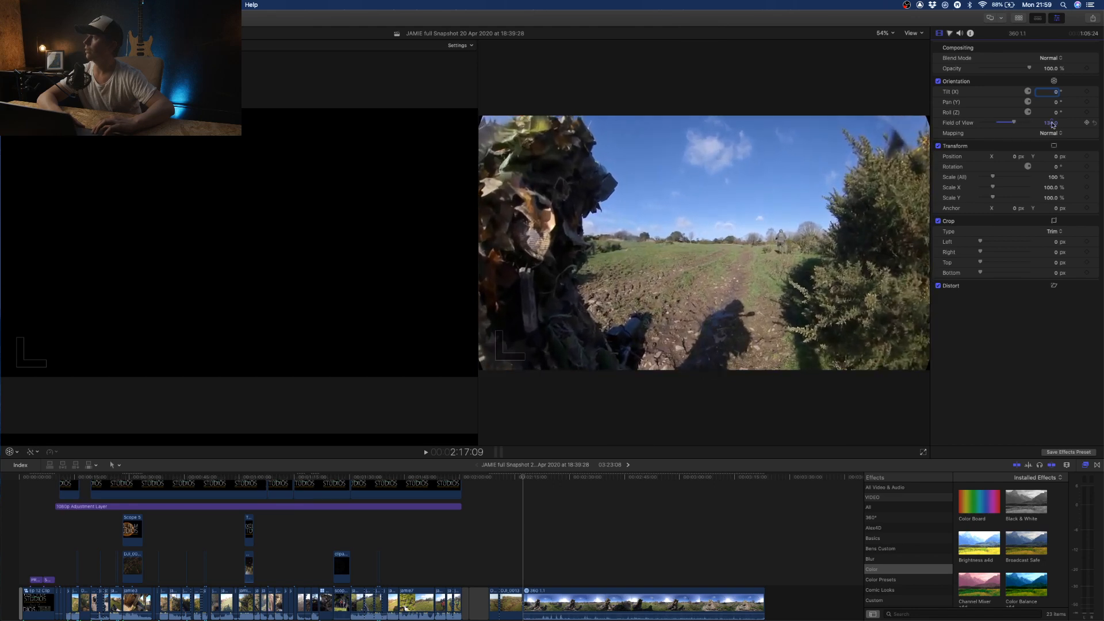
drag(1053, 125, 1053, 129)
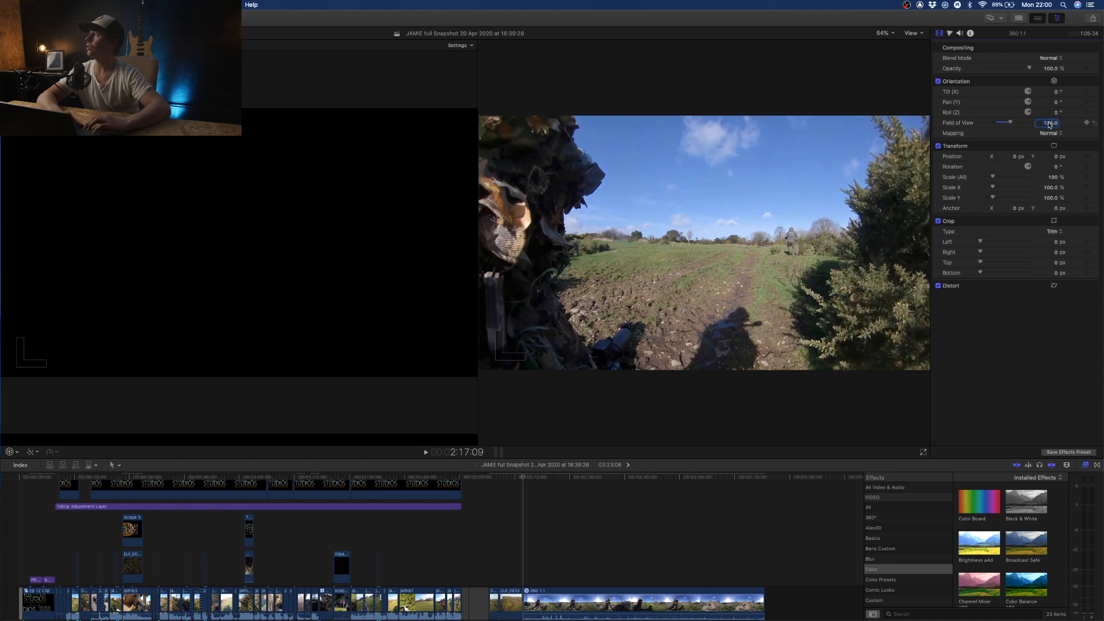
mouse_move(1057, 103)
mouse_down()
mouse_move(1056, 9)
mouse_move(1057, 108)
mouse_up()
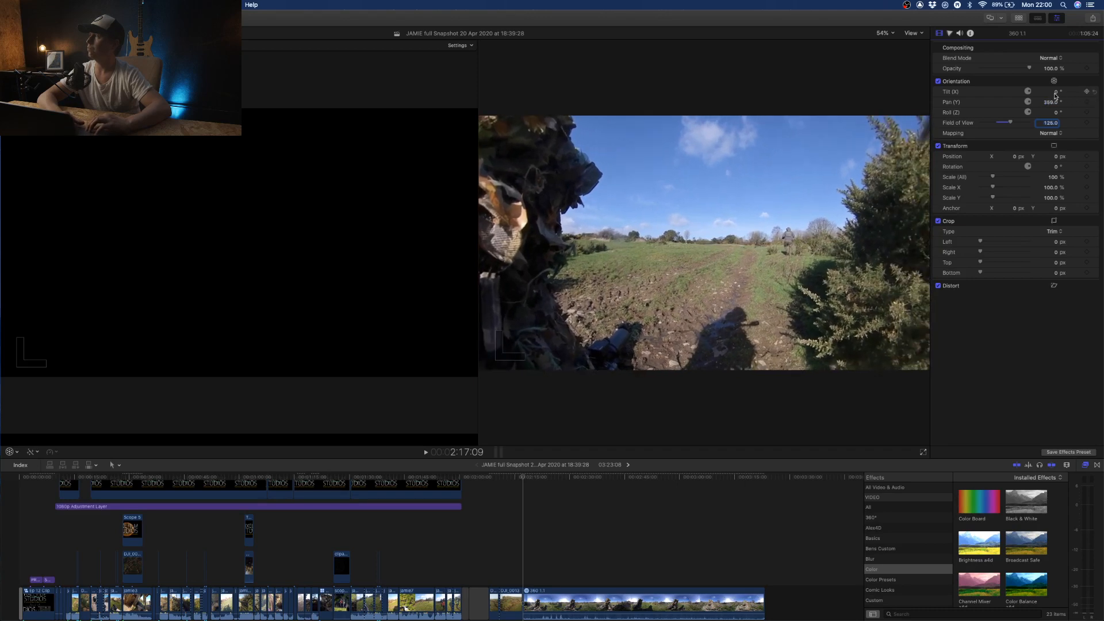
mouse_move(1056, 95)
mouse_down()
mouse_move(1056, 107)
mouse_move(1056, 95)
mouse_up()
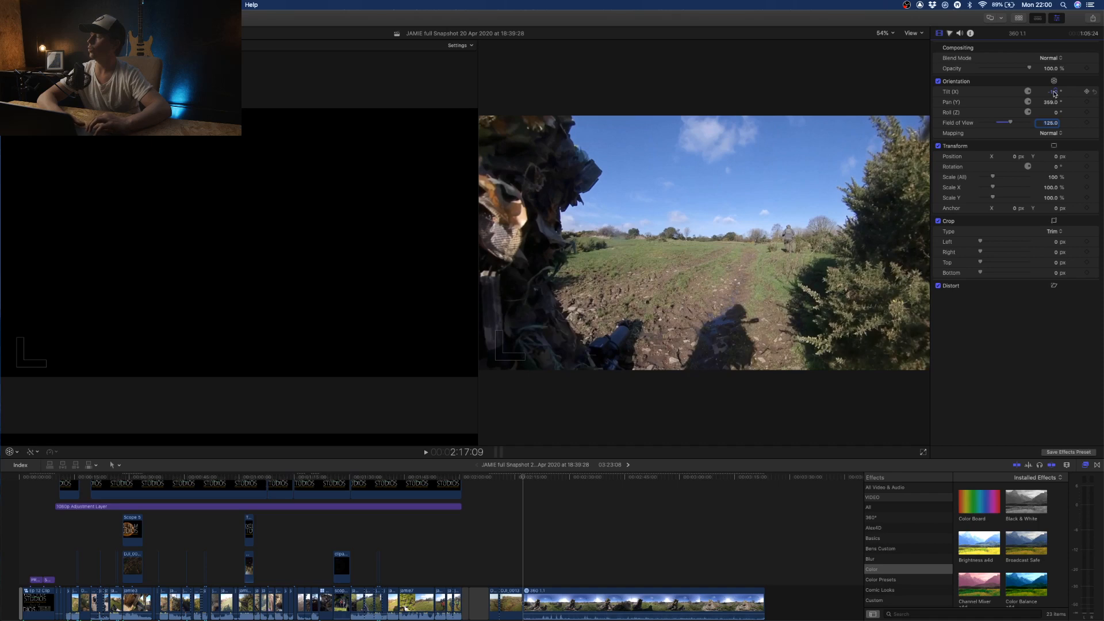
click(1089, 92)
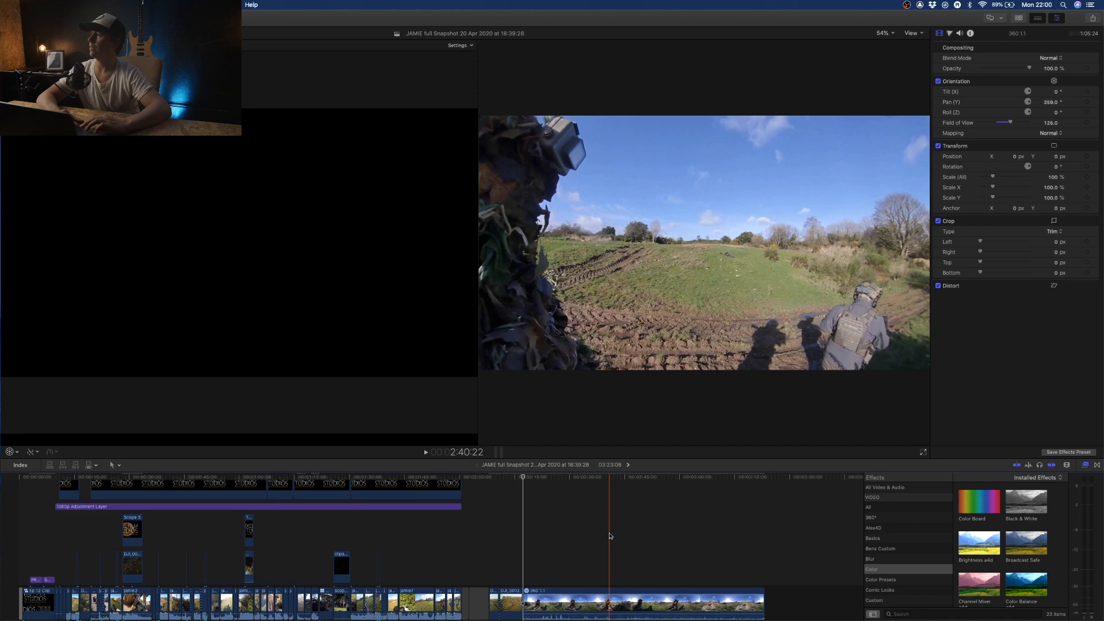
- Split the 360 1.1 clip at 2:39:24
click(607, 536)
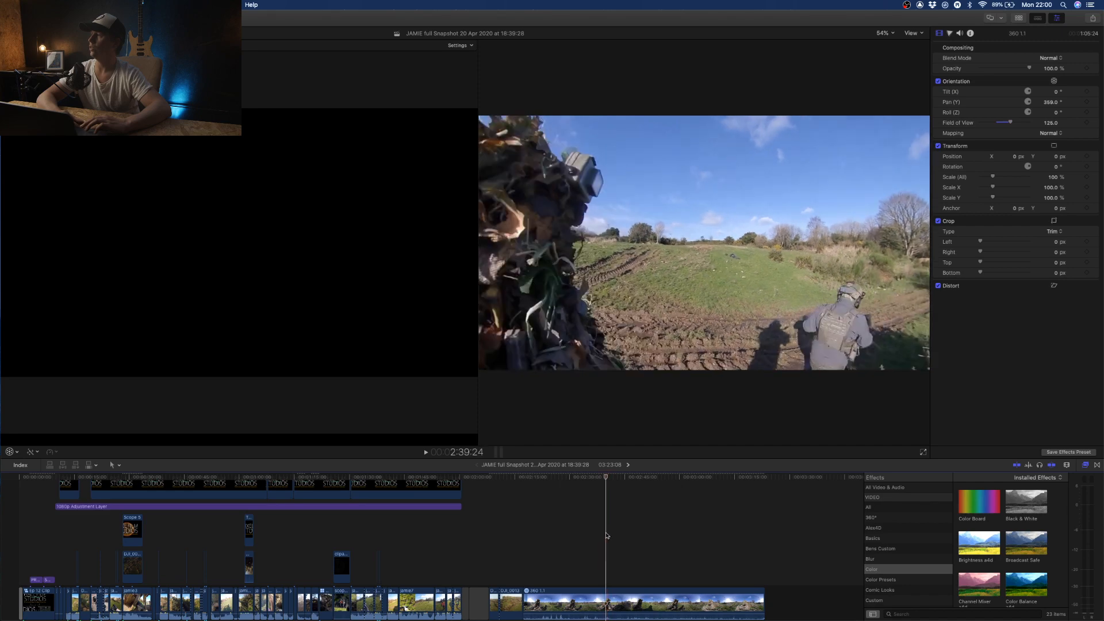
key(b)
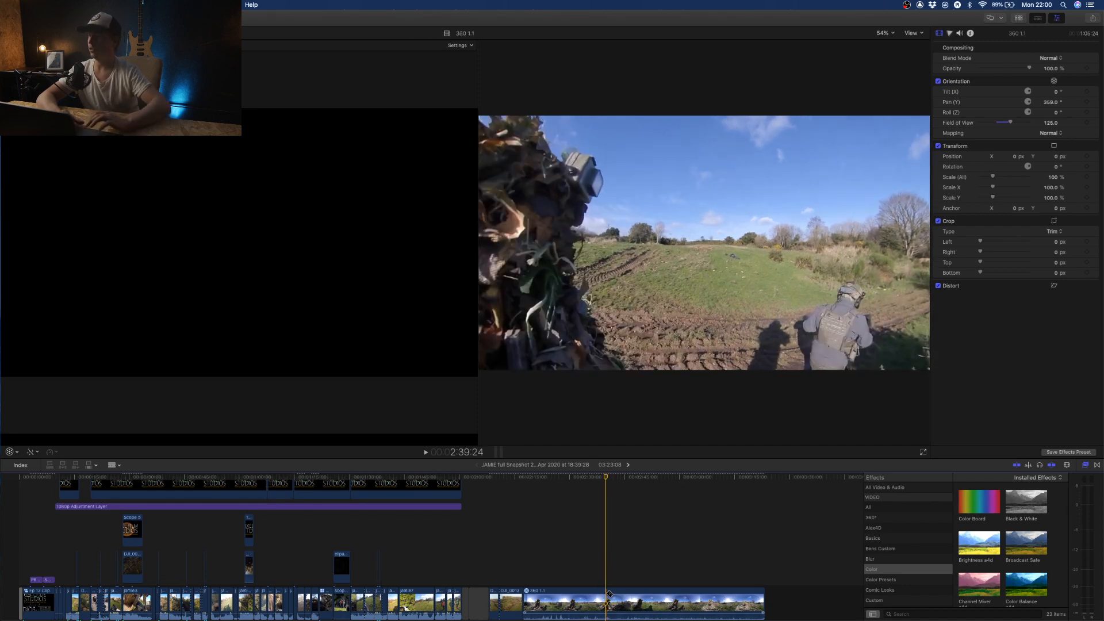
click(610, 595)
key(a)
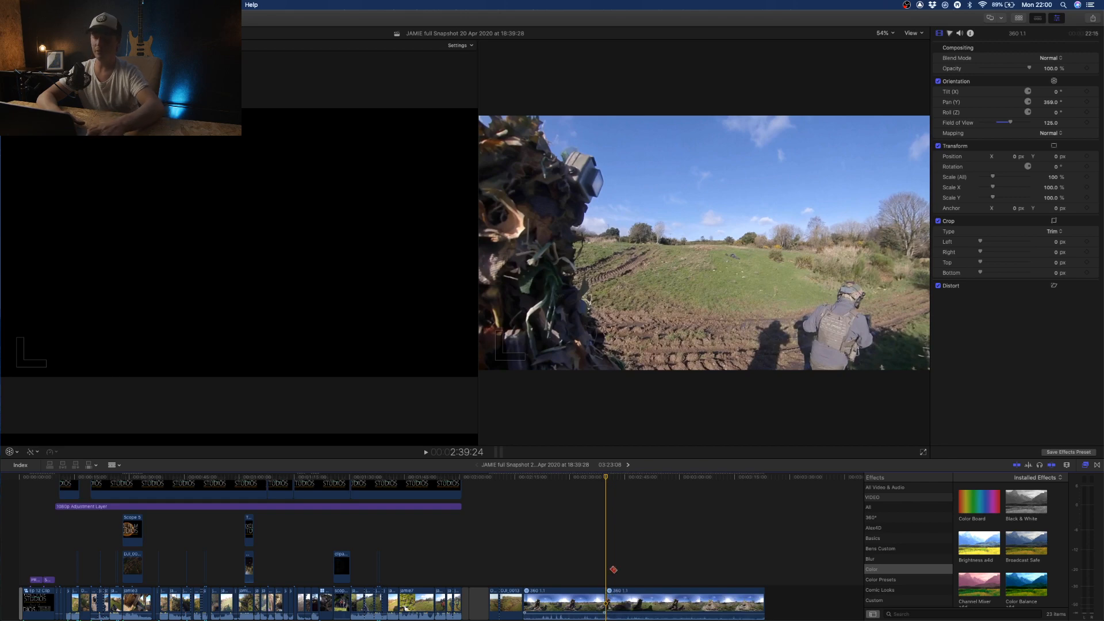
- Set the second 360 1.1 section's Pan (Y) to about 445° and split that section at 2:42:11
click(611, 593)
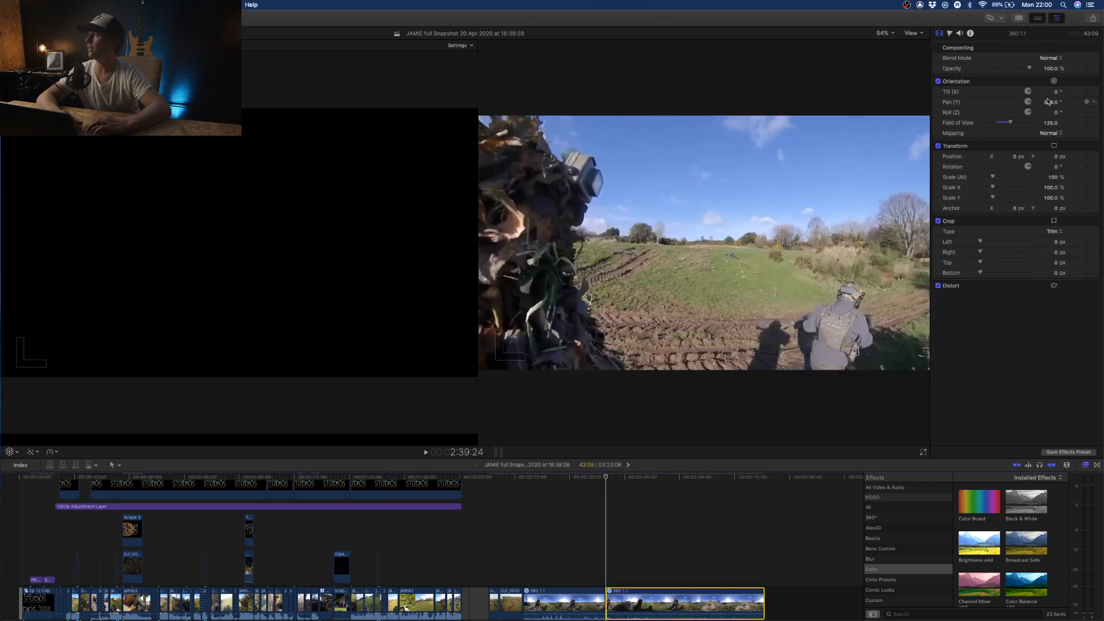
mouse_move(1048, 103)
mouse_down()
mouse_move(1021, 104)
mouse_move(1059, 104)
mouse_up()
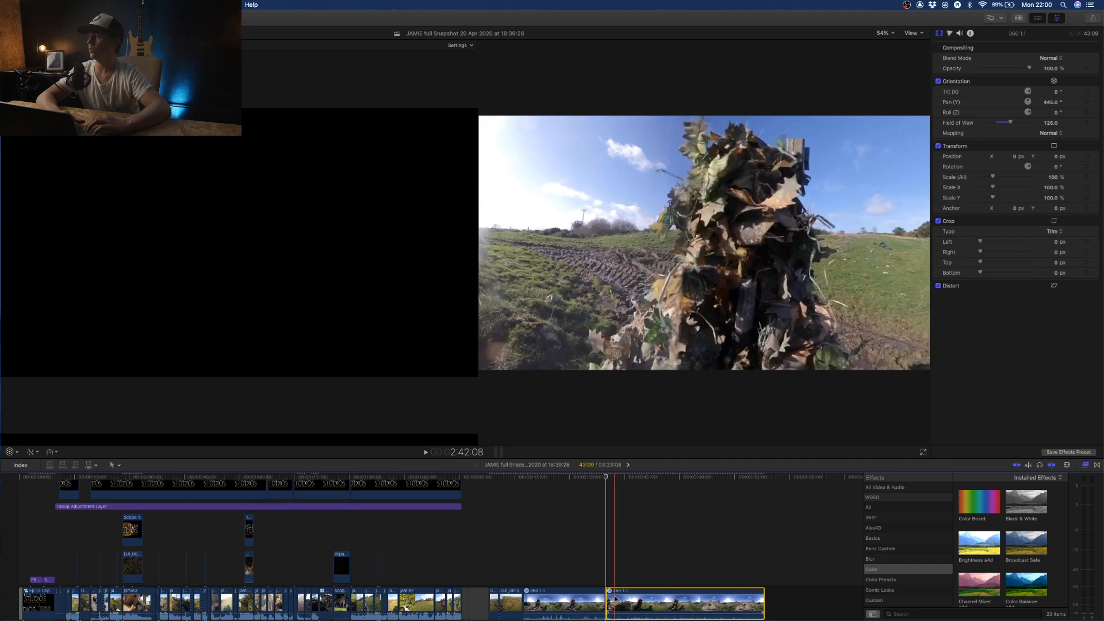
key(super+b)
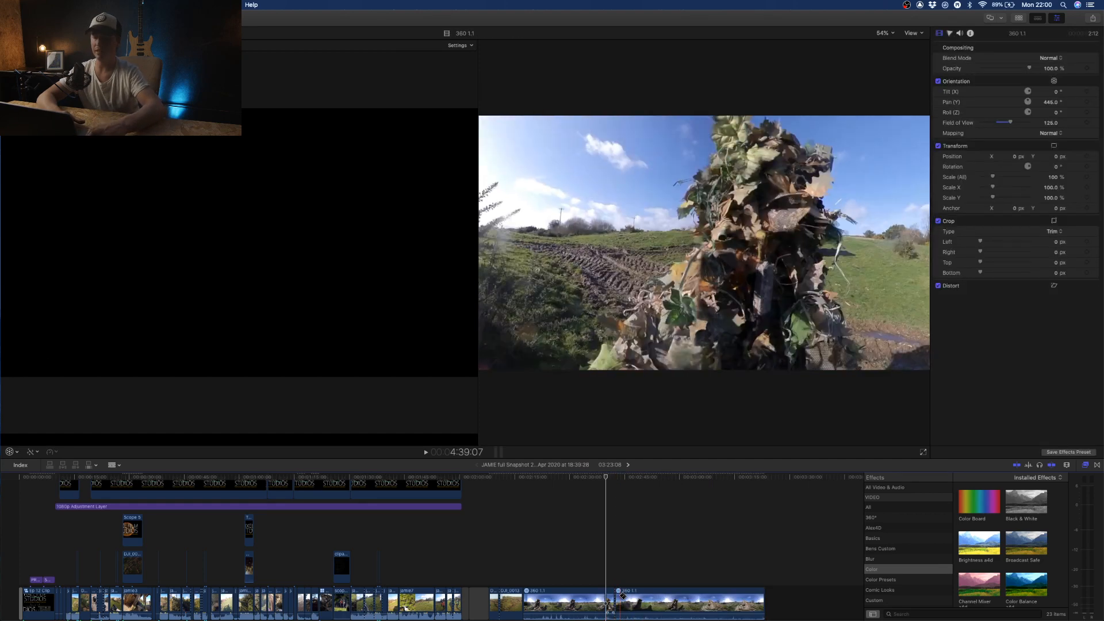
- Set the Pan (Y) orientation of the last 360 1.1 section, starting at 2:42:11, to 307.4°
click(621, 599)
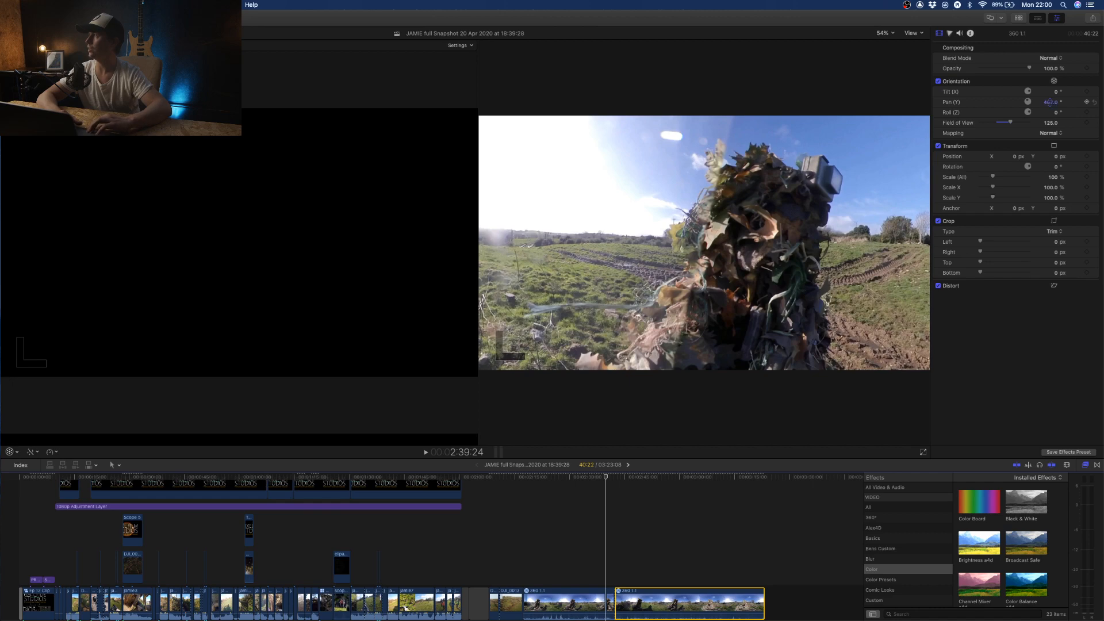
click(616, 601)
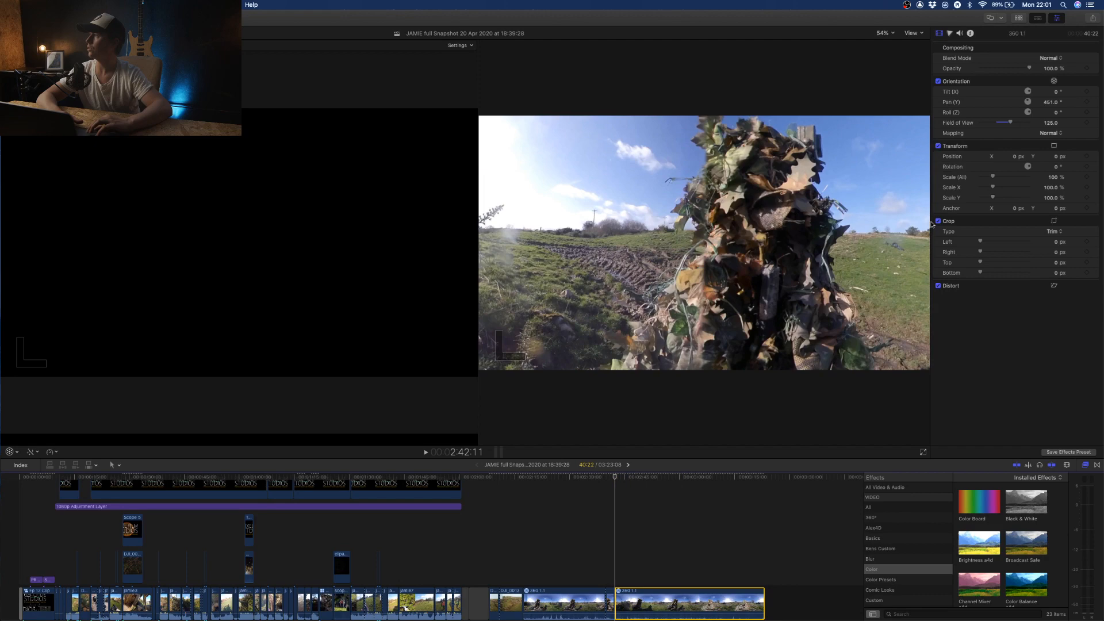
click(1053, 102)
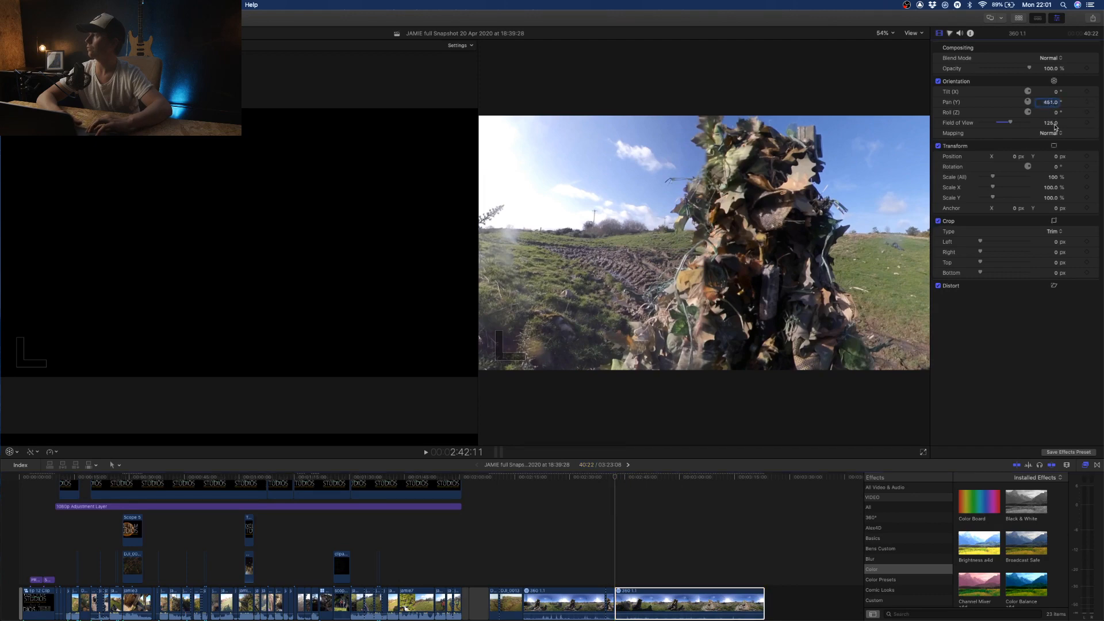
drag(1050, 104, 1091, 105)
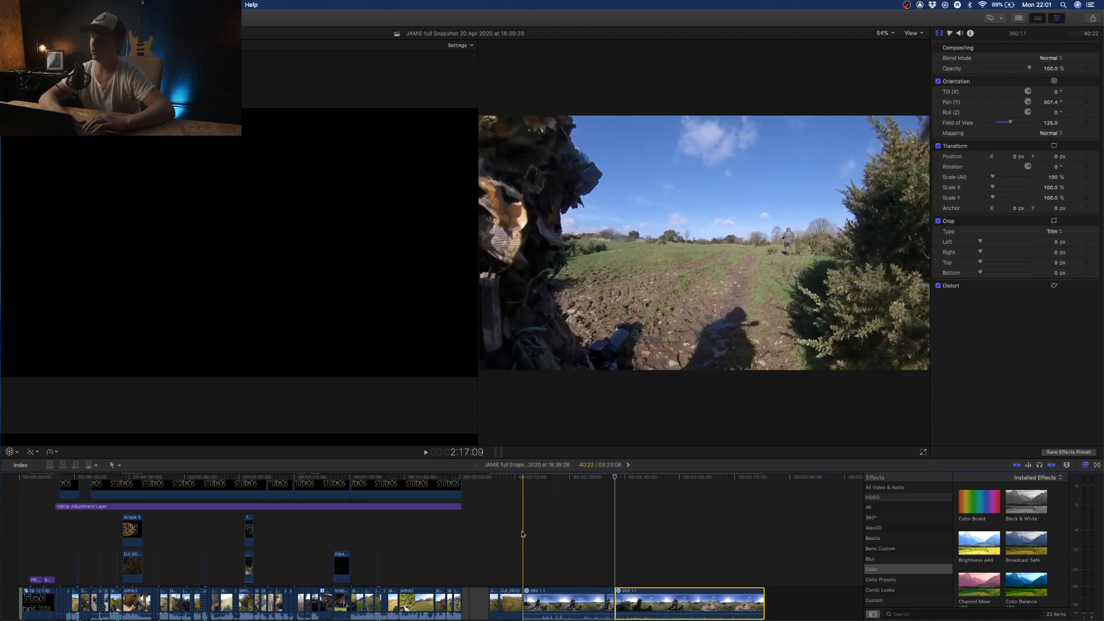
- Play back the reframed 360 1.1 sections from 2:17:09 to review the change of viewing direction at each cut
key(space)
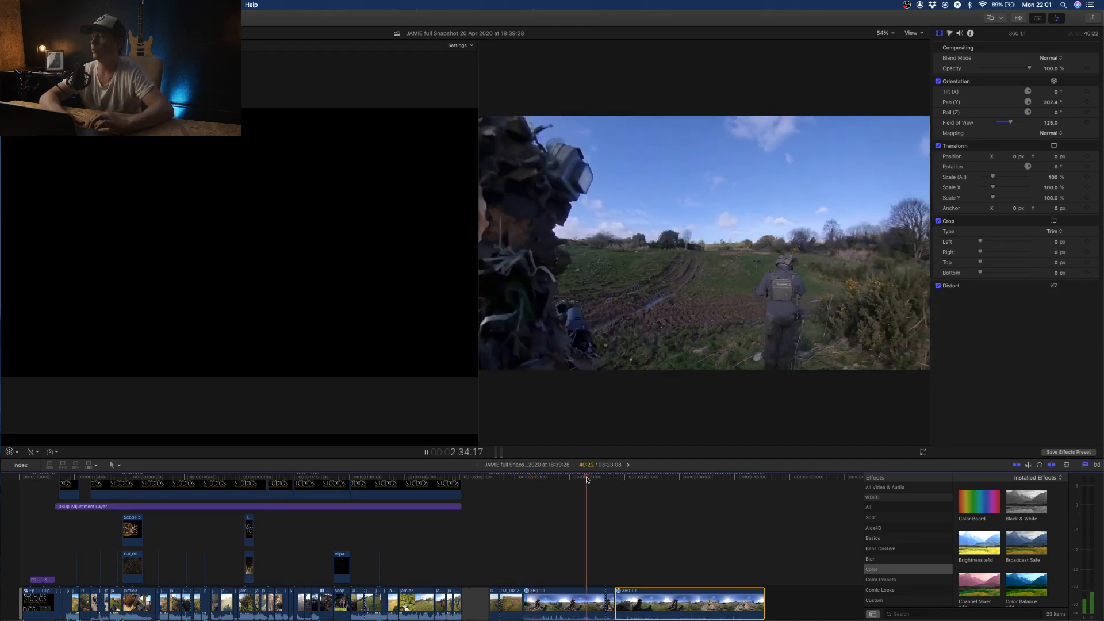
click(587, 479)
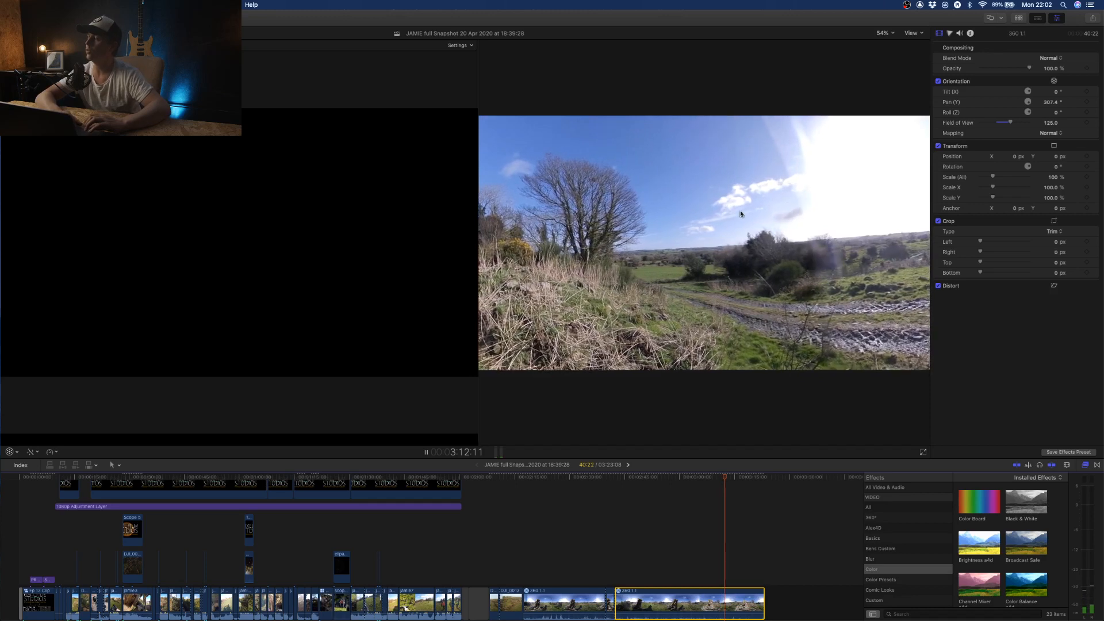
key(space)
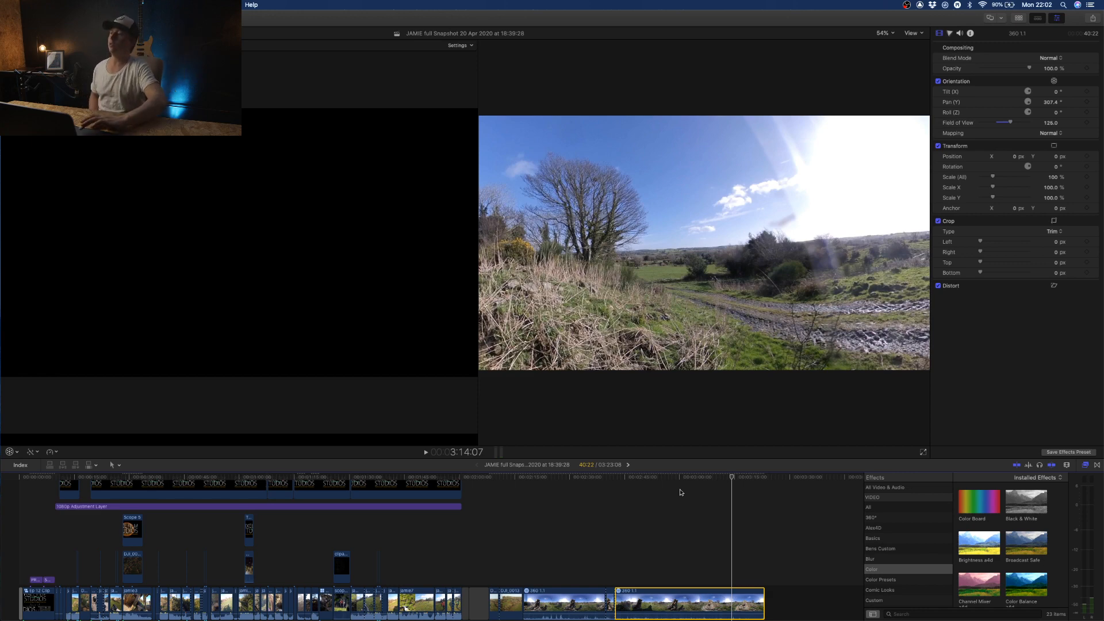
click(544, 484)
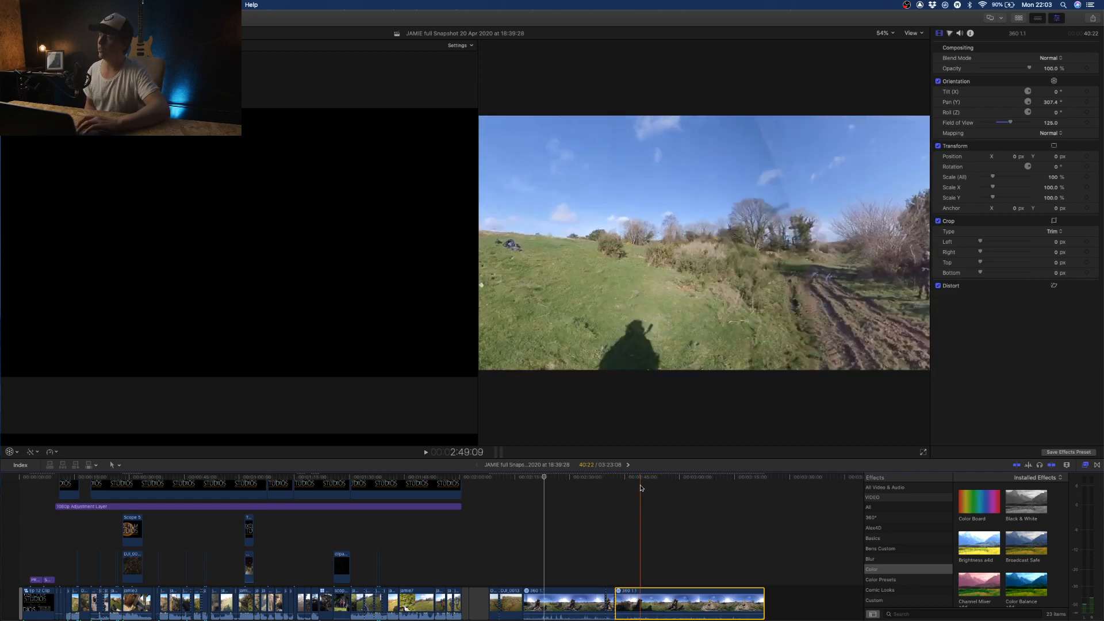
- Try setting the last 360 1.1 section's Roll (Z) to about 125° at 2:49:15 and reset it to 0°
click(642, 489)
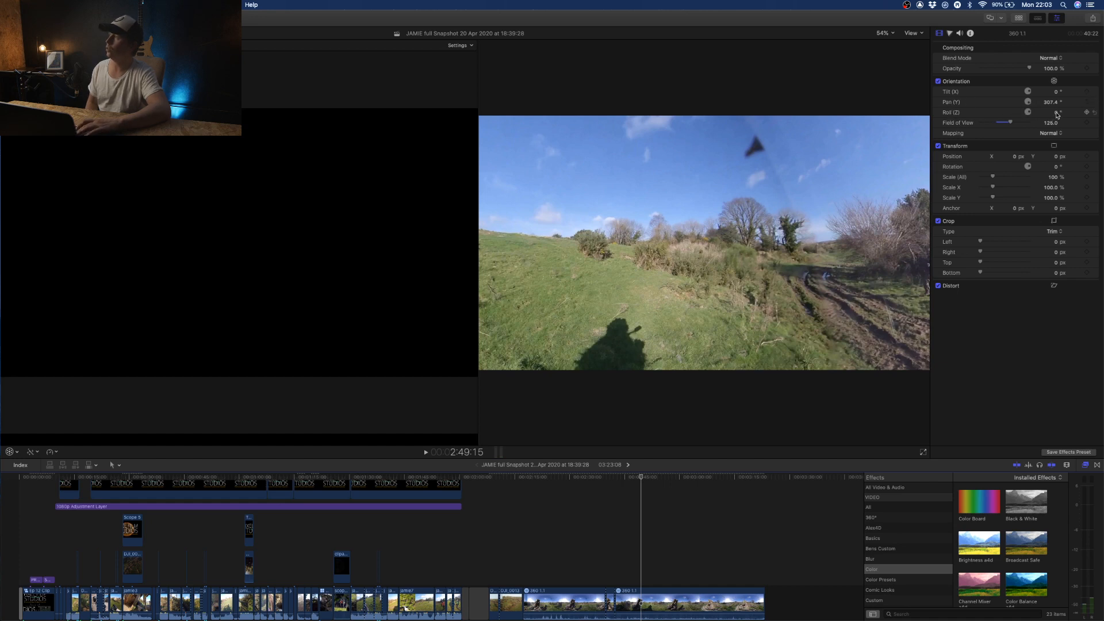
mouse_move(1057, 115)
mouse_down()
mouse_move(1093, 115)
mouse_move(1063, 113)
mouse_up()
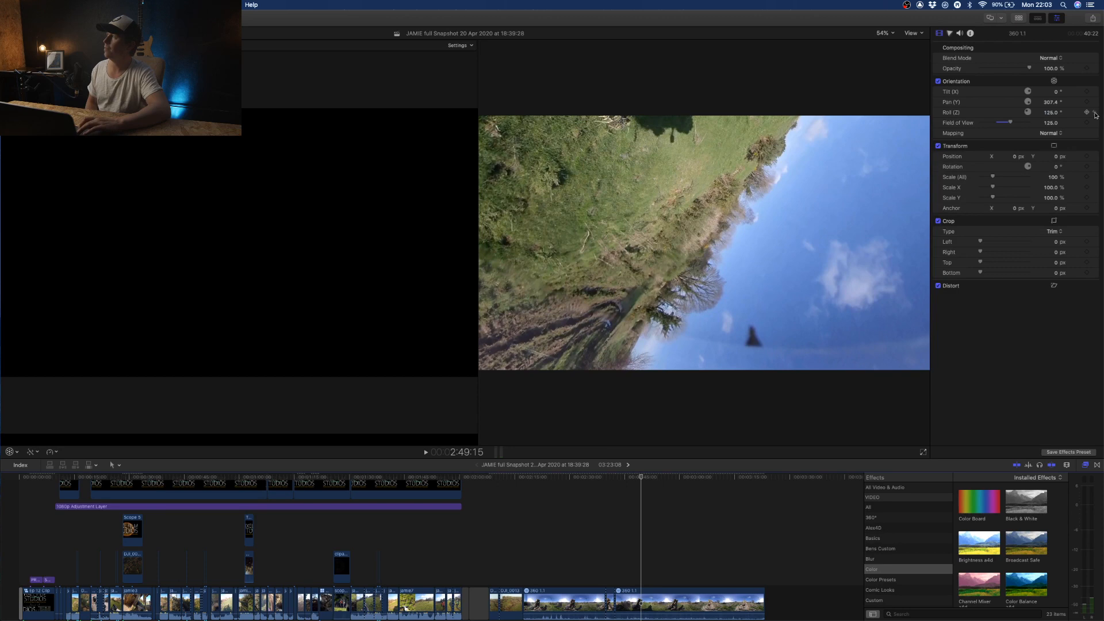
click(1096, 114)
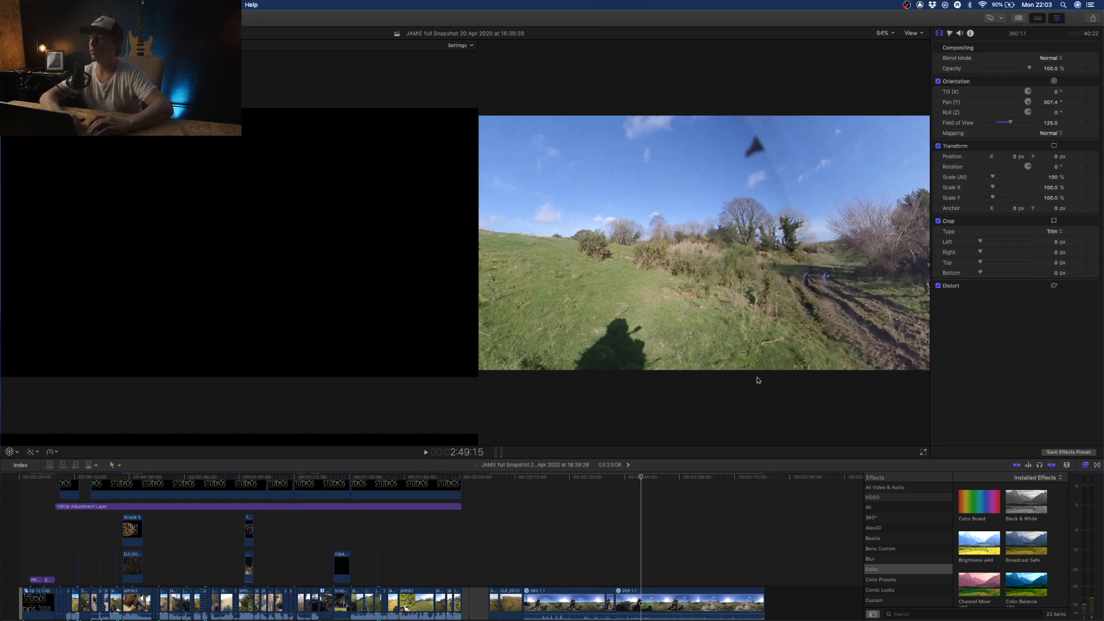
- Add Tilt (X), Pan (Y) and Roll (Z) keyframes at 2:42:11, on the first frame of the last 360 1.1 section
click(616, 581)
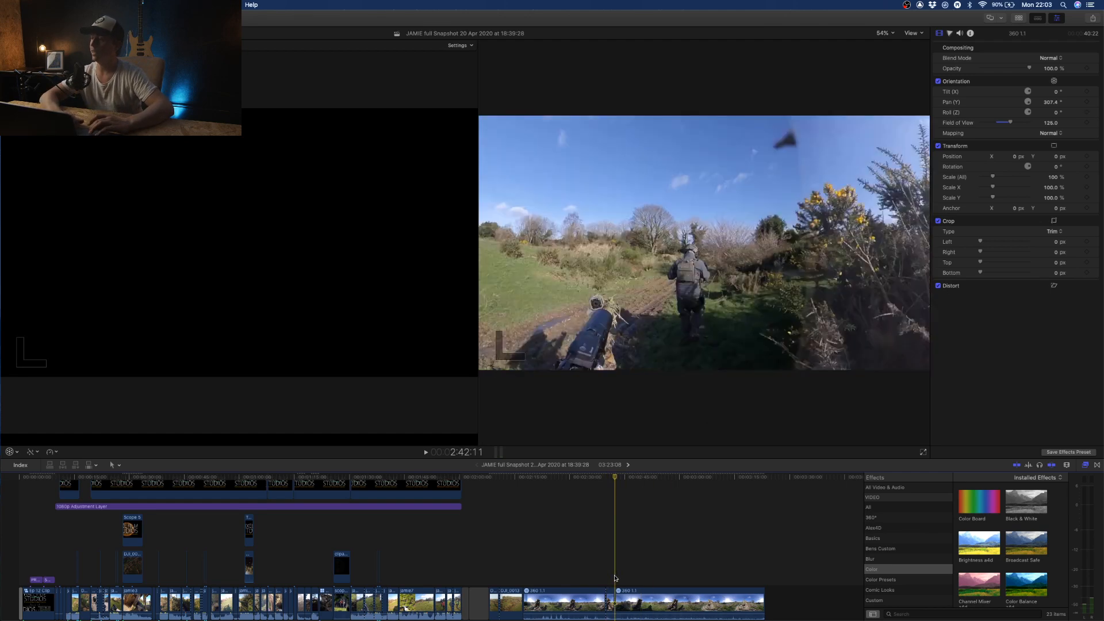
click(624, 601)
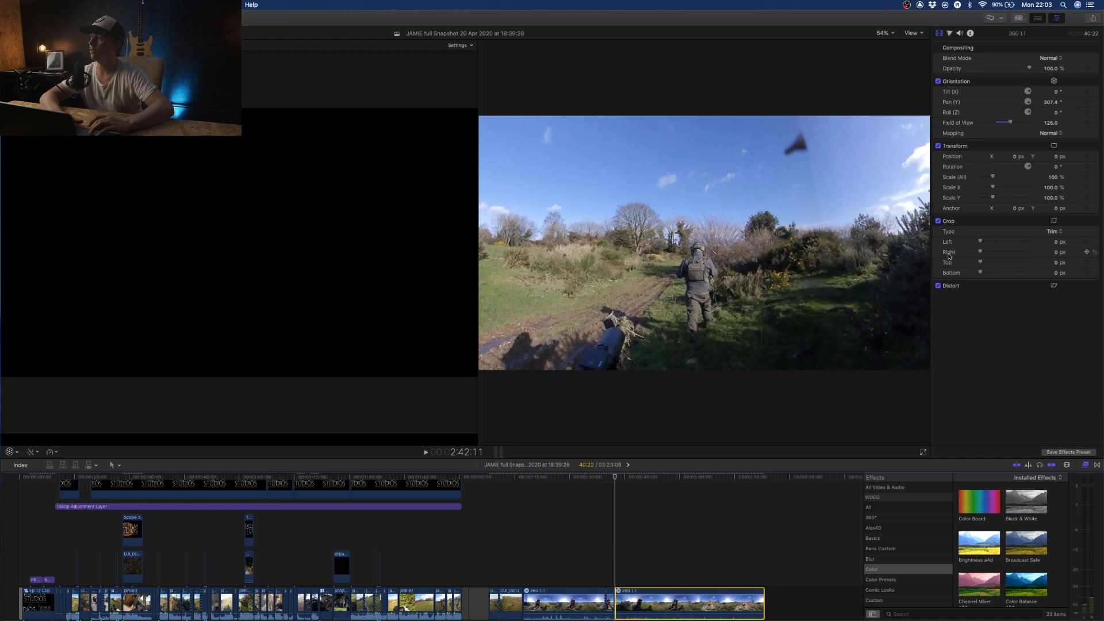
click(1087, 102)
click(1087, 92)
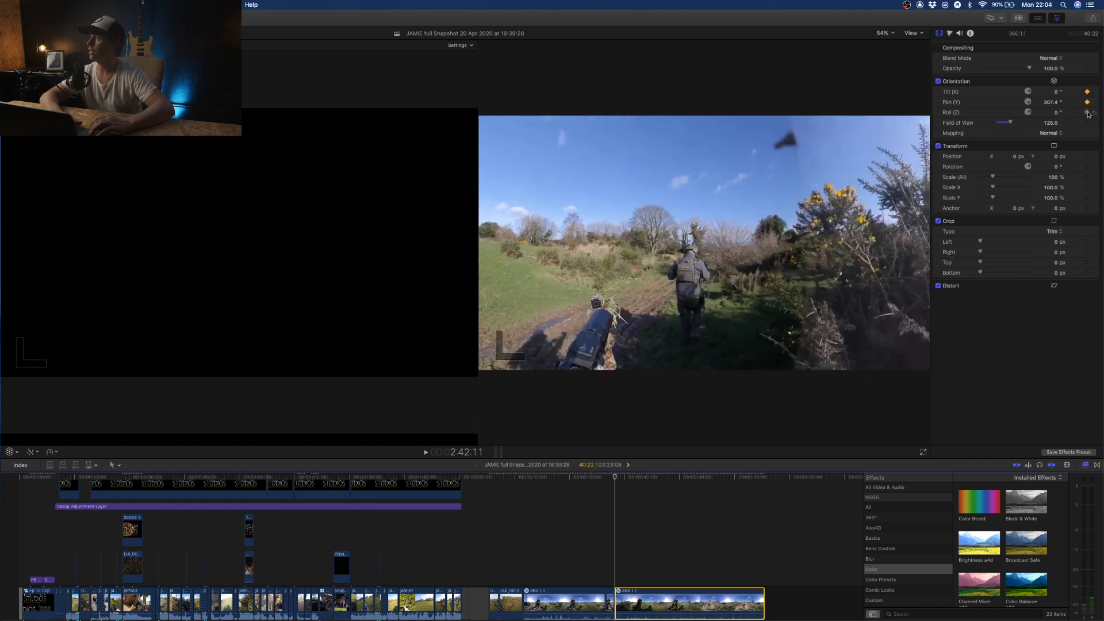
click(1087, 113)
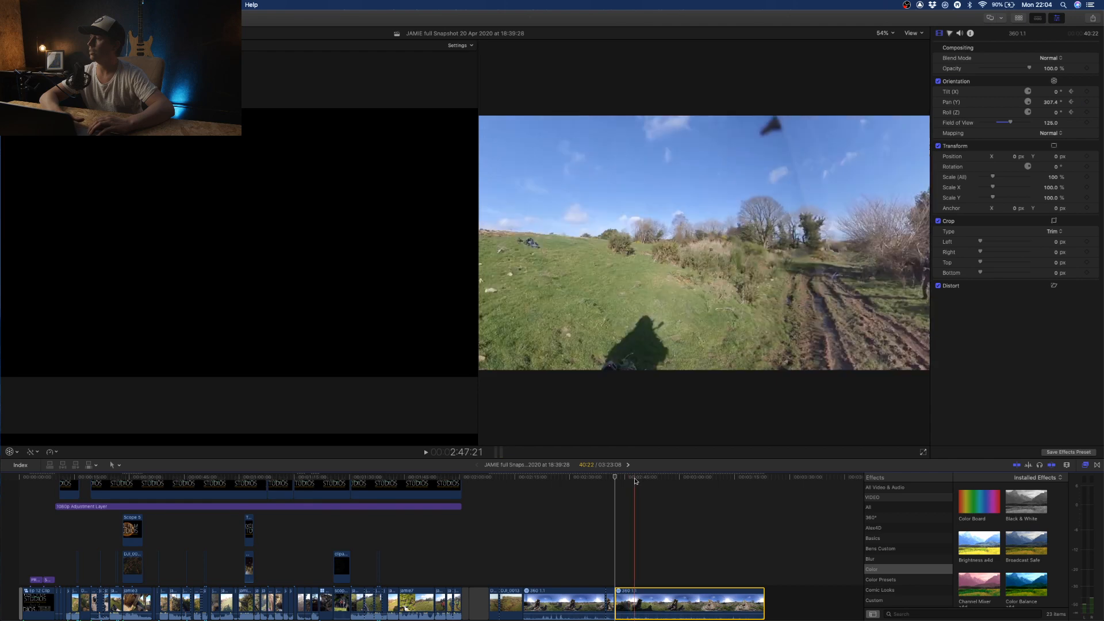
- Set the last section's Pan (Y) to about 405° at 2:47:15 and play the keyframed pan from 2:42:11
click(634, 479)
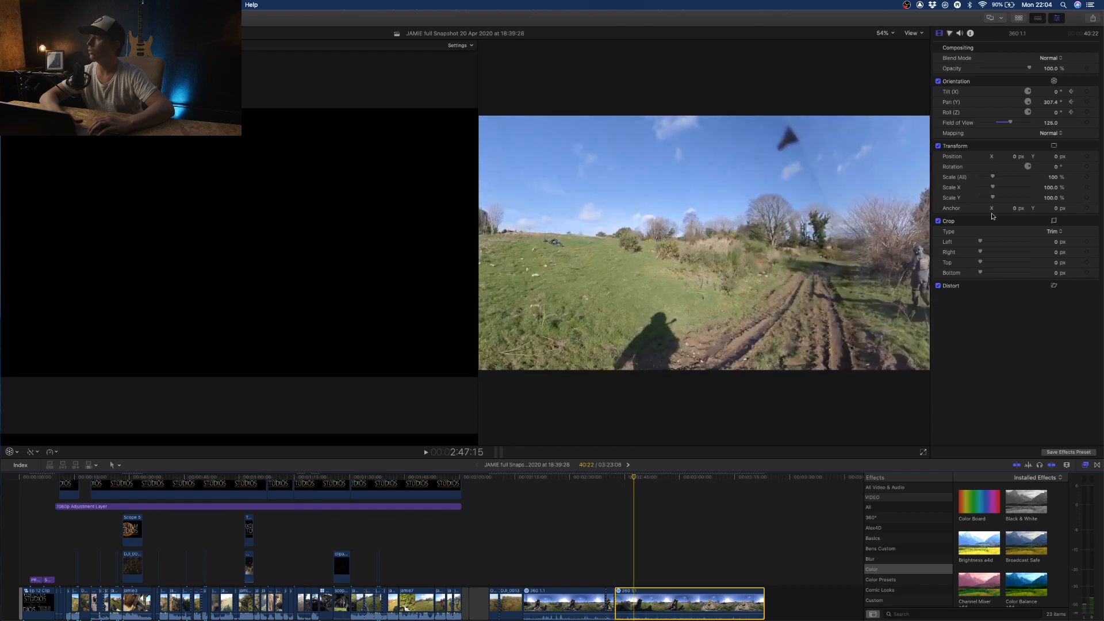
mouse_move(1052, 103)
mouse_down()
mouse_move(1082, 103)
mouse_move(1051, 99)
mouse_up()
click(616, 500)
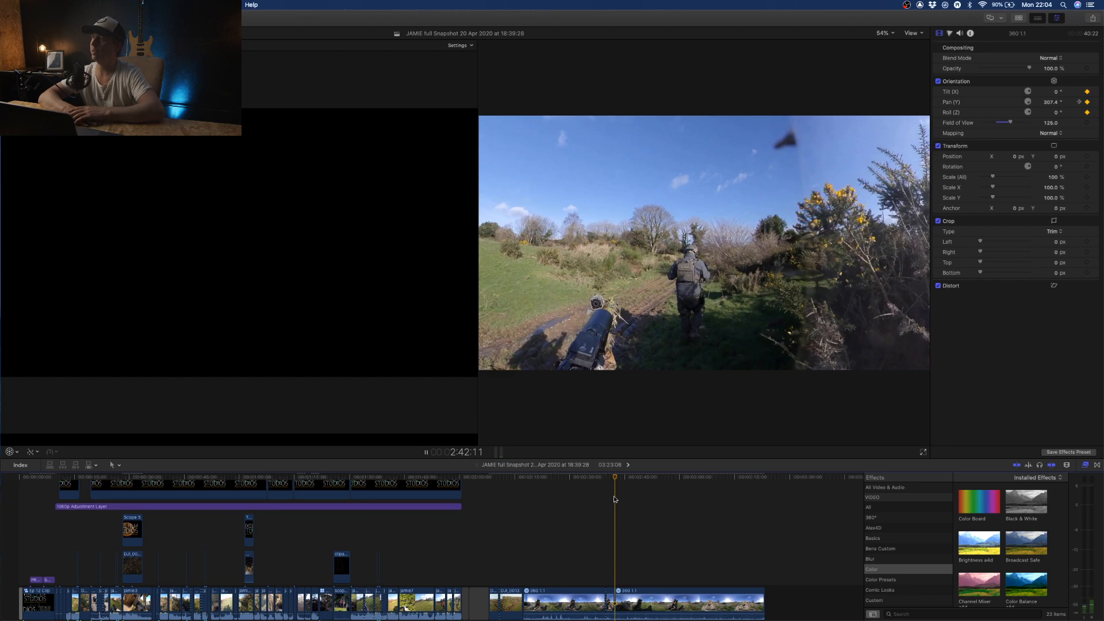
key(space)
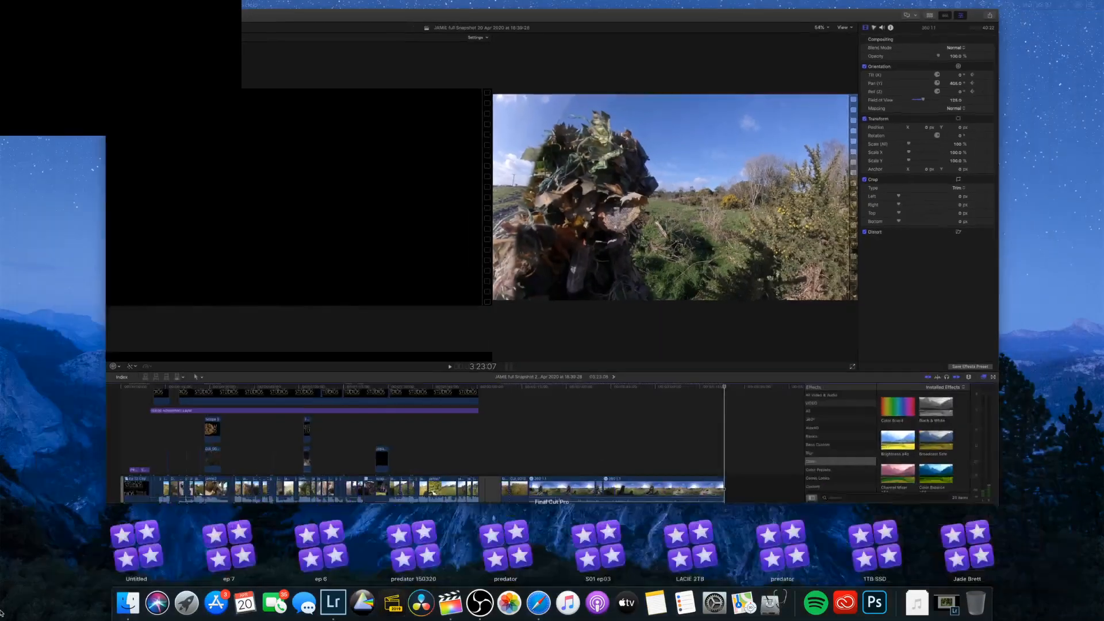
click(2, 614)
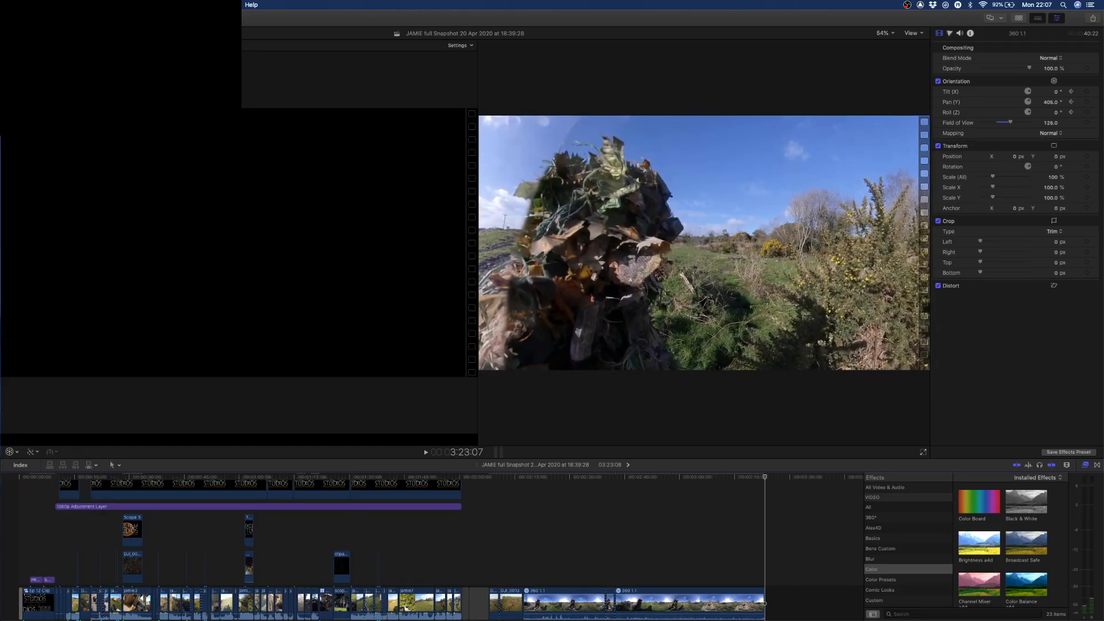
key(super+Tab)
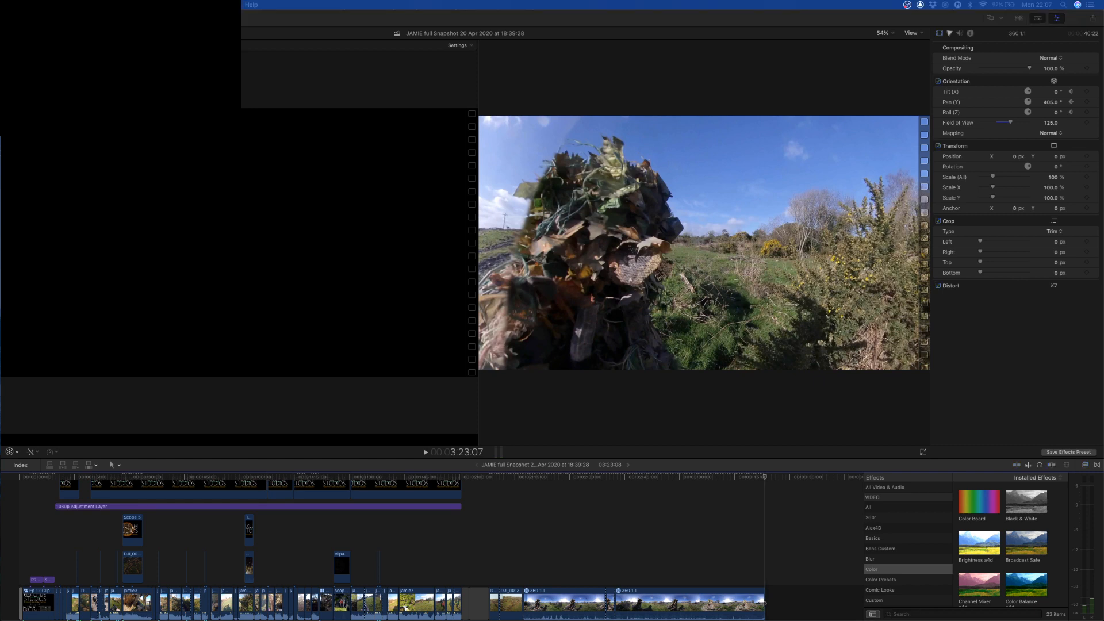